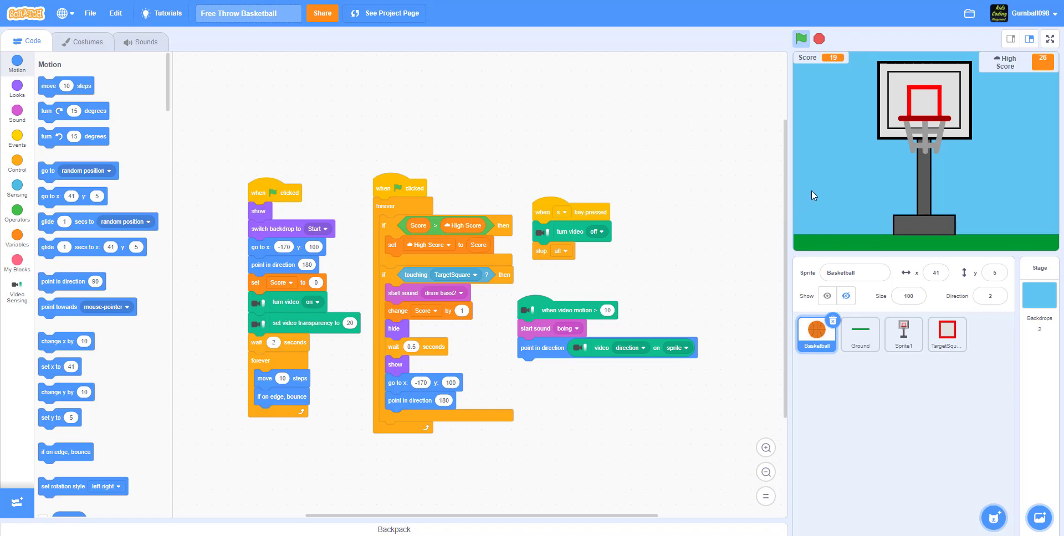
- Run the finished Free Throw Basketball game in full screen to see how it plays, and leave full screen
left_click(1049, 39)
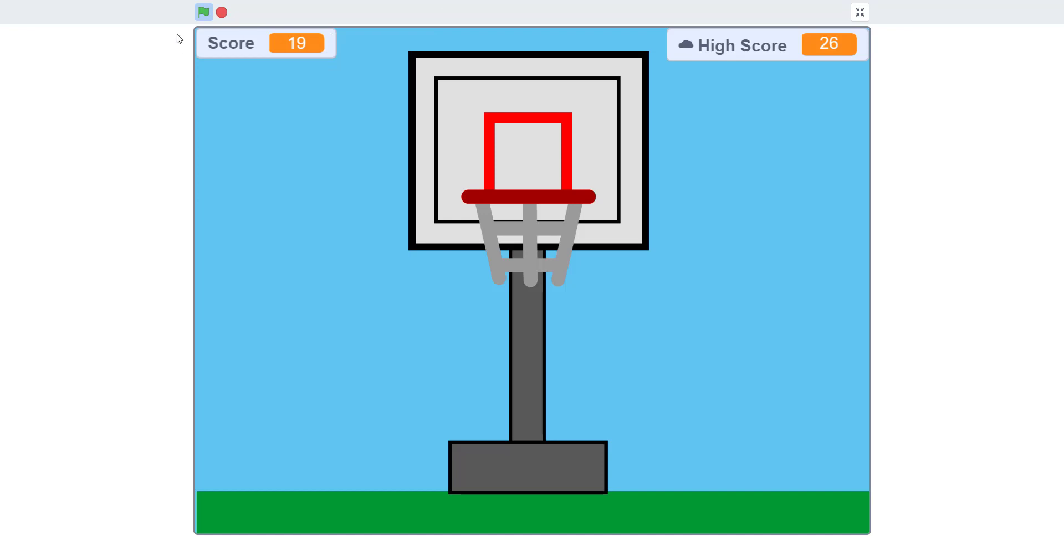
left_click(202, 19)
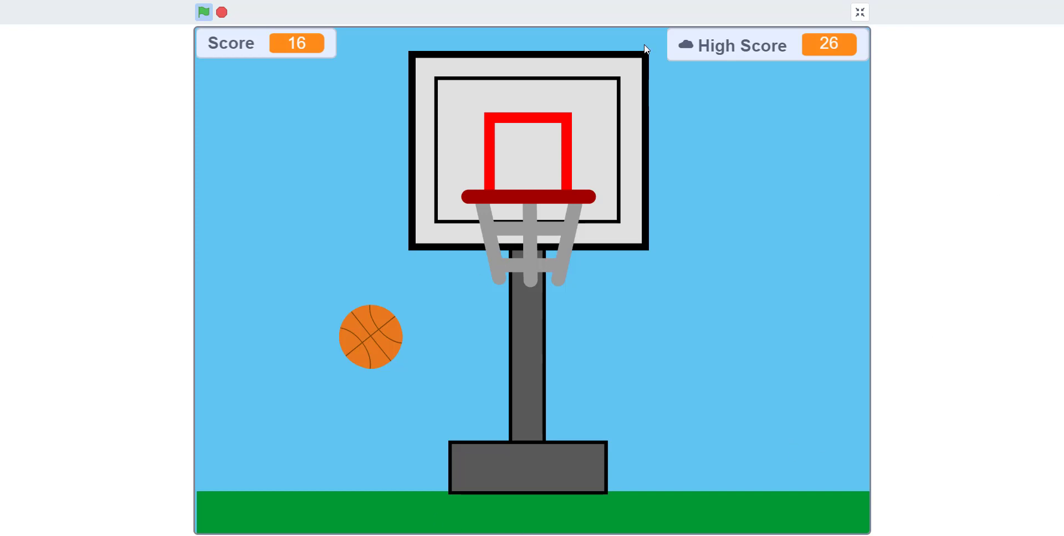
left_click(860, 12)
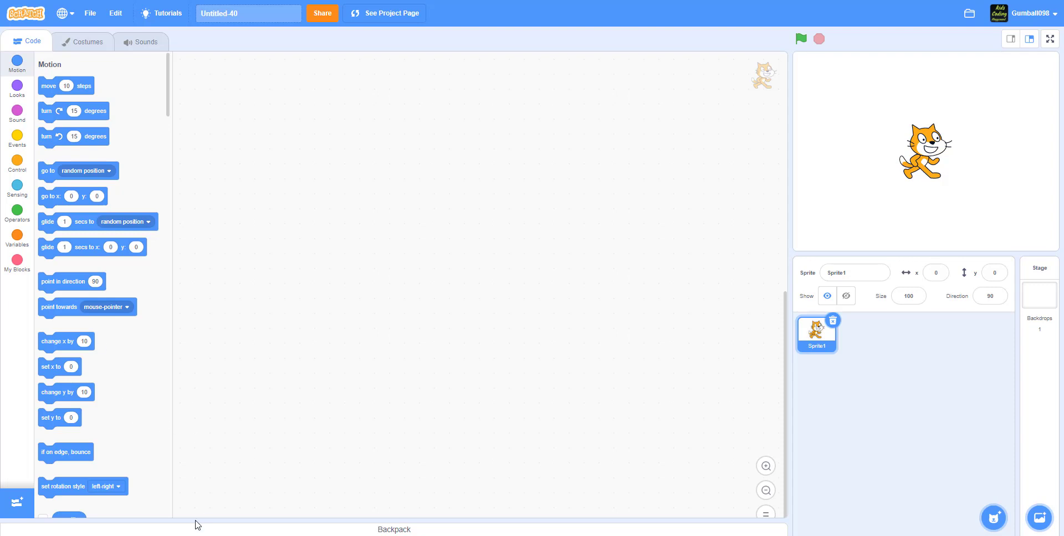
- Add the Video Sensing extension to the new project
left_click(16, 503)
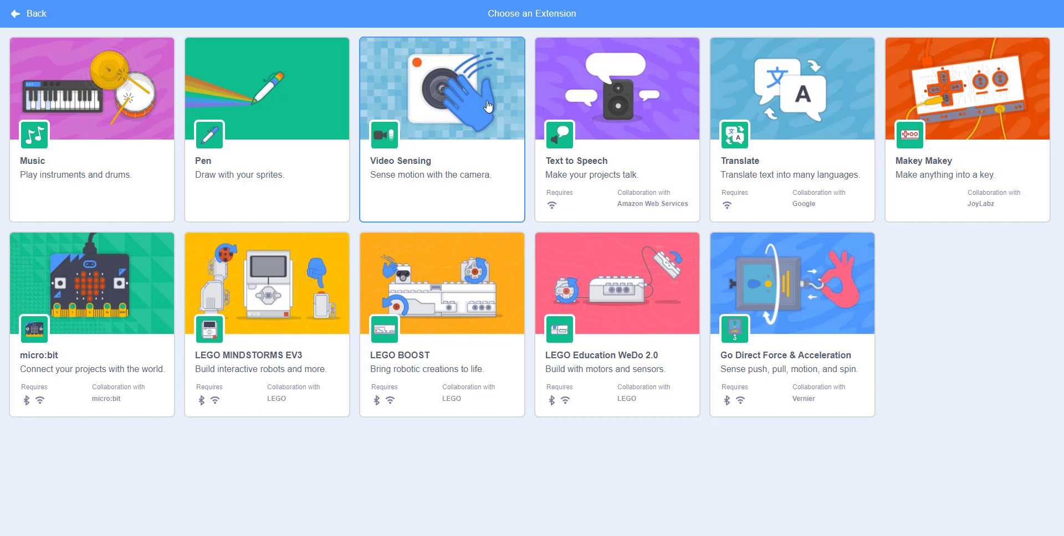
left_click(421, 94)
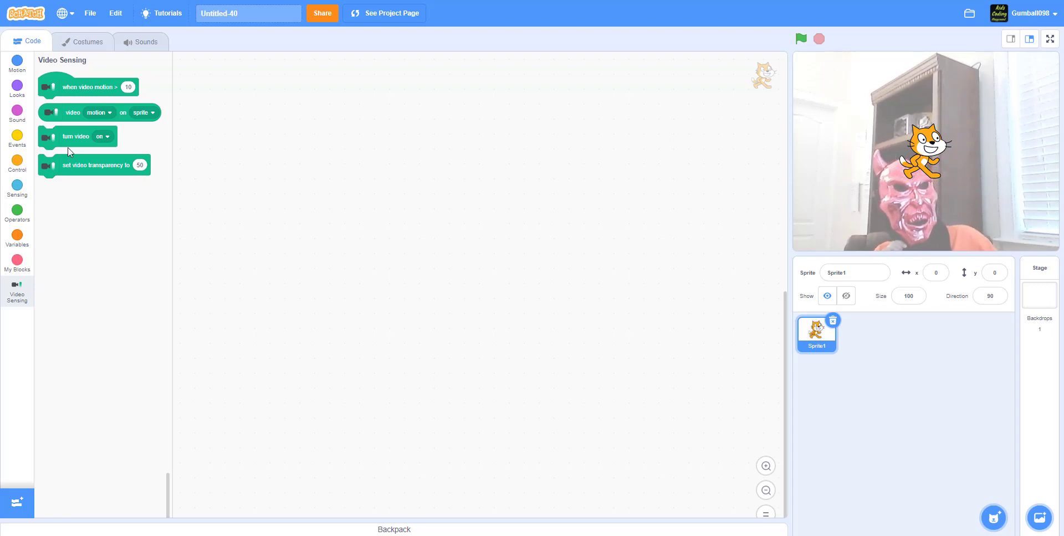
- Turn the stage video off by running a turn video off block, and remove that block from the workspace
left_click_drag(99, 140, 350, 136)
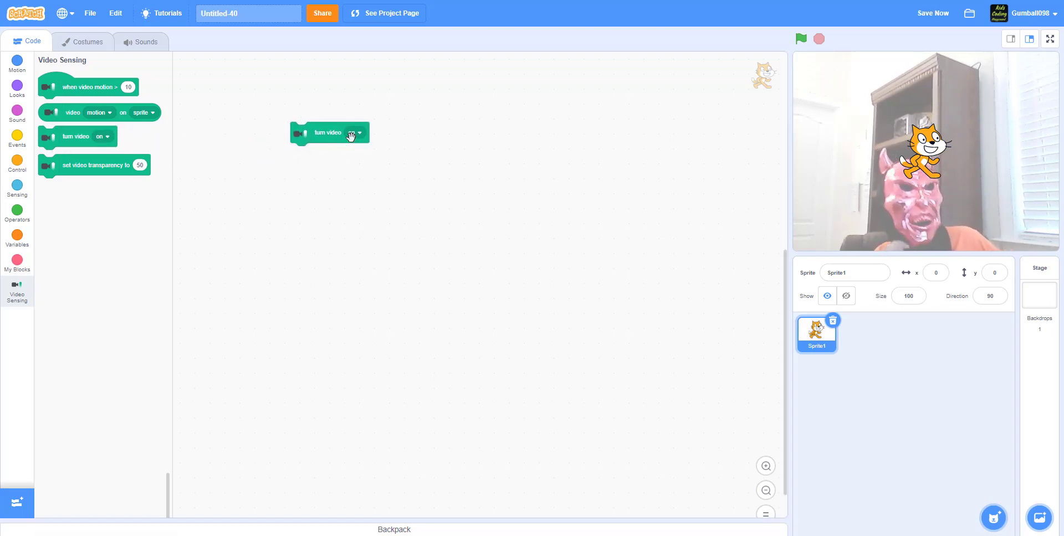
left_click(351, 136)
left_click(397, 160)
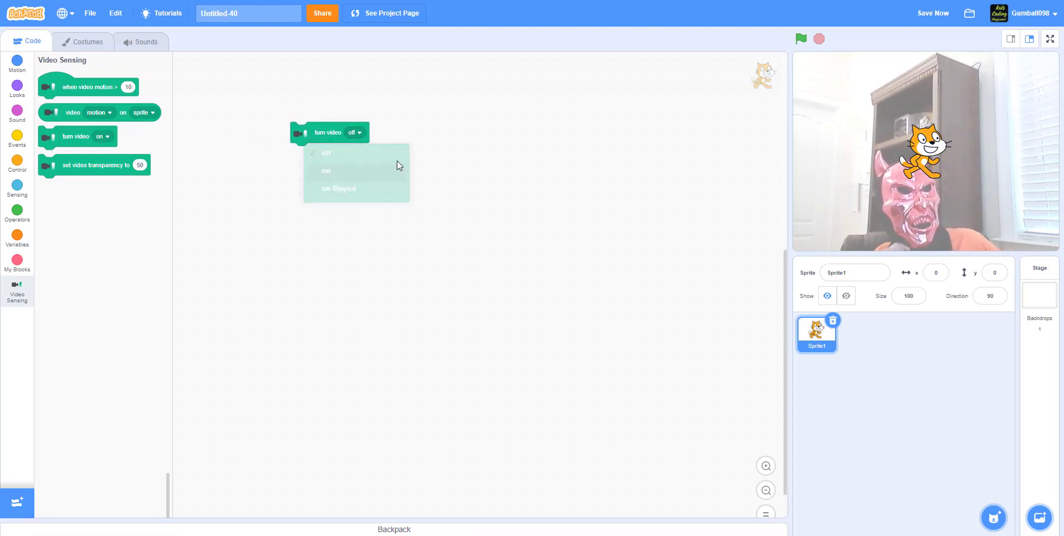
left_click(326, 132)
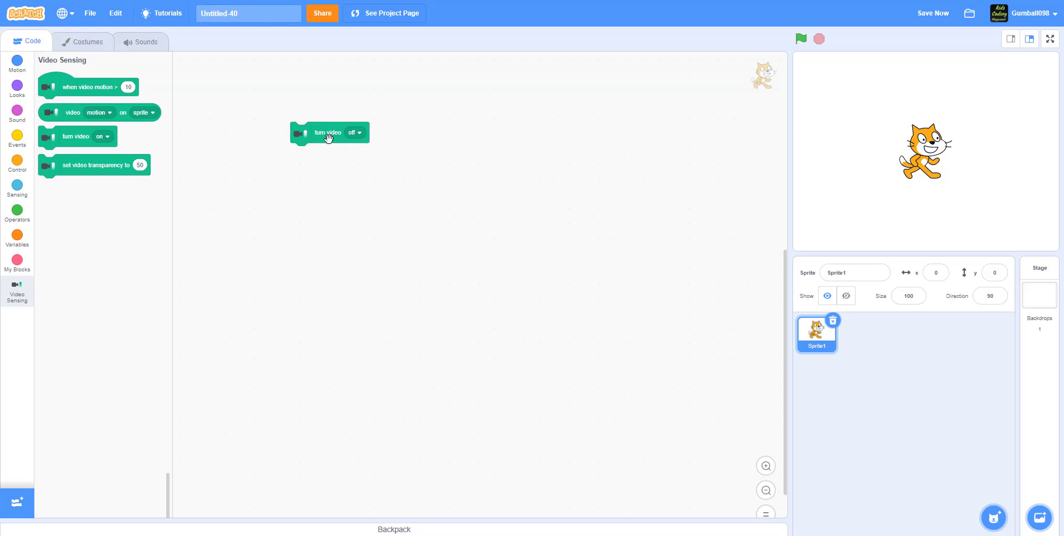
left_click_drag(328, 138, 111, 139)
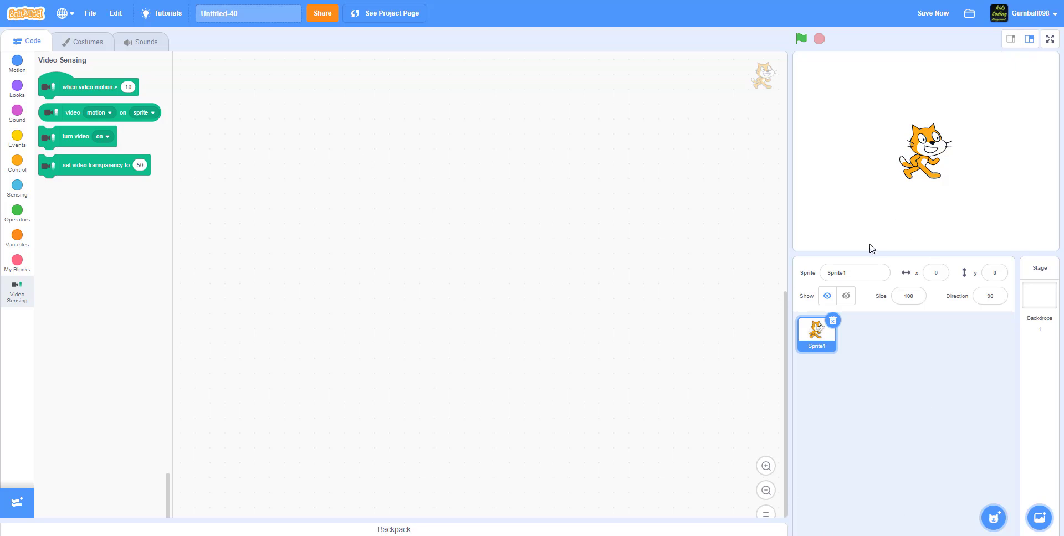
- Delete the cat sprite and add the Basketball sprite from the library by searching for "bask"
left_click(833, 321)
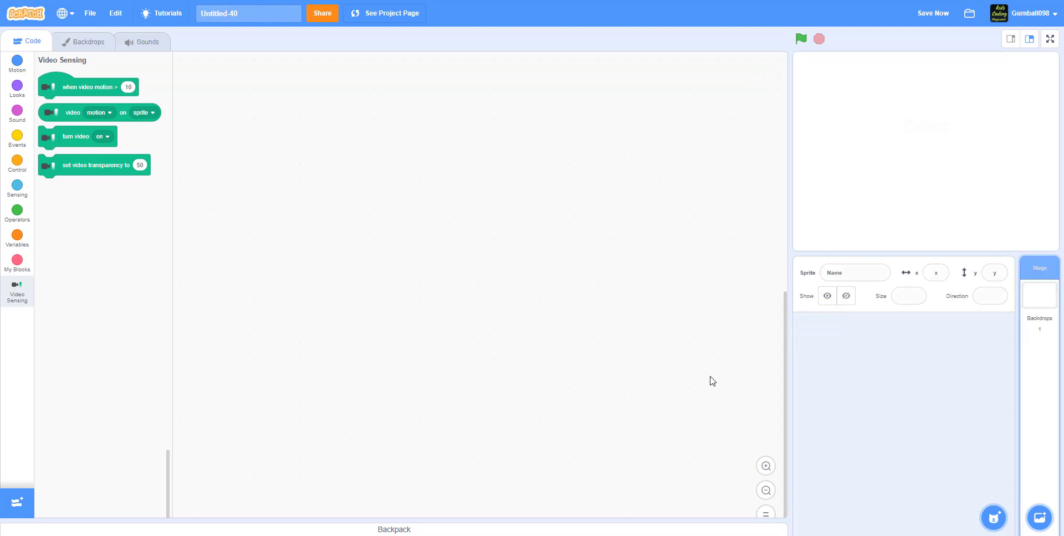
left_click(614, 531)
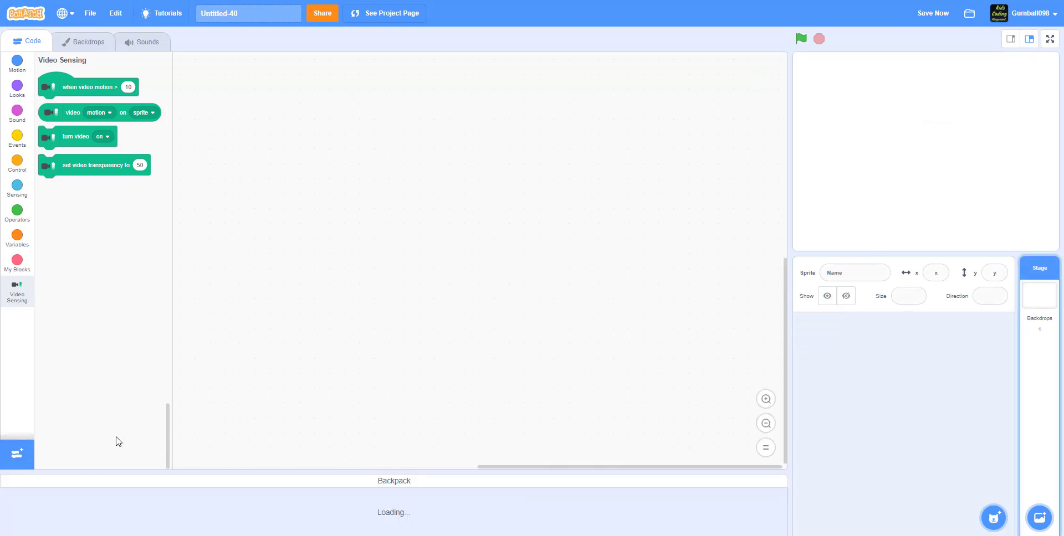
left_click(267, 479)
left_click(993, 518)
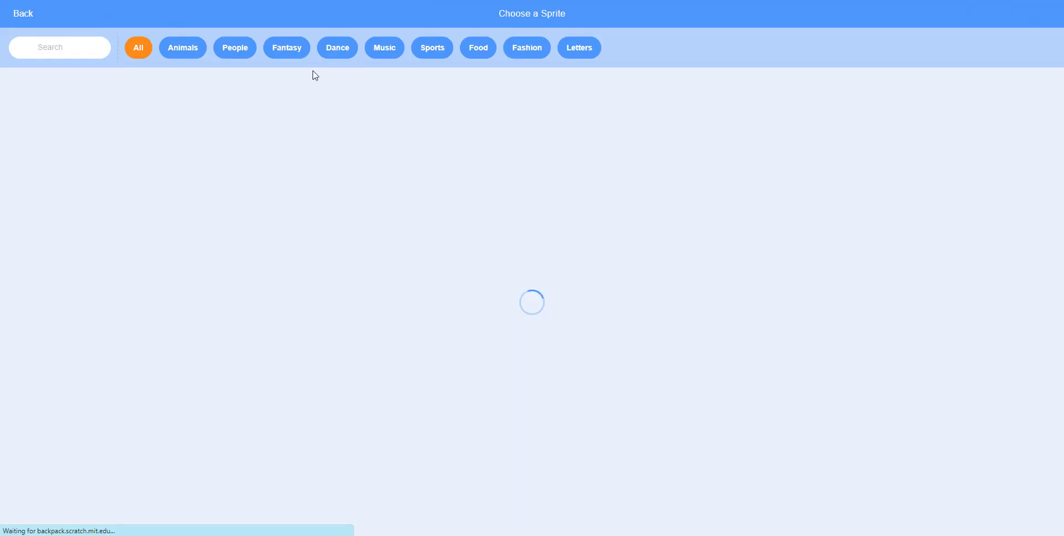
left_click(76, 48)
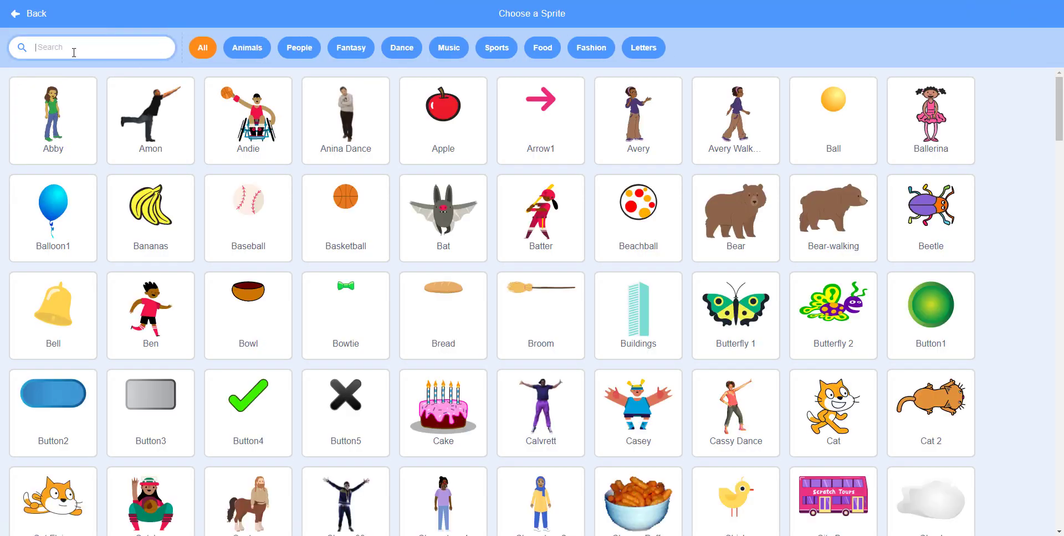
type("bask")
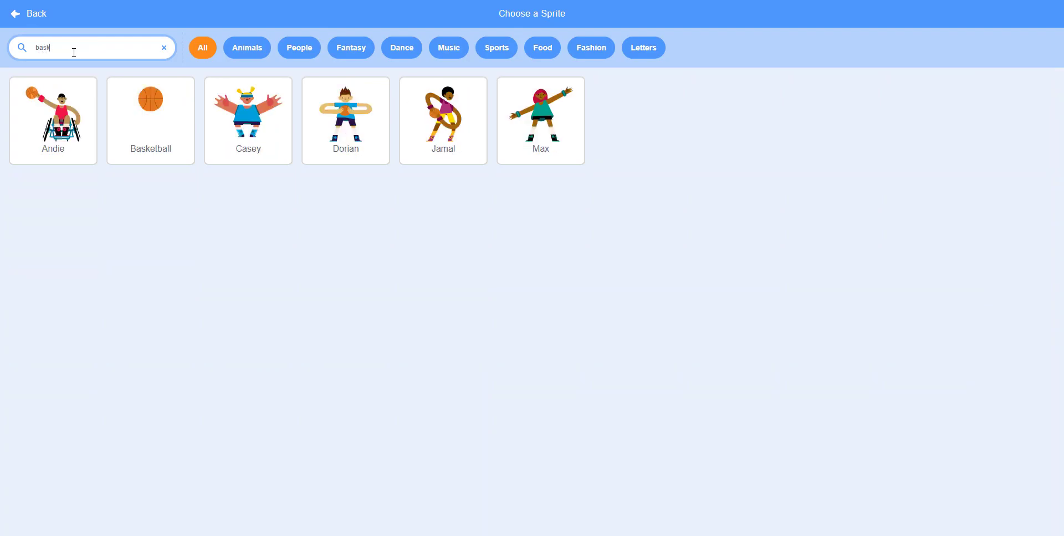
left_click(143, 119)
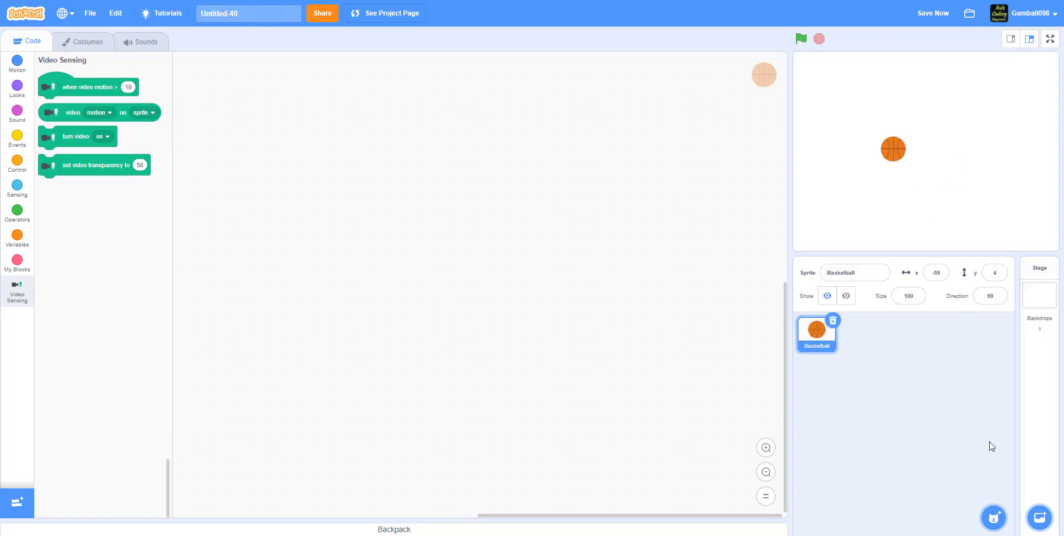
- Create a new blank sprite to paint from scratch
left_click(992, 517)
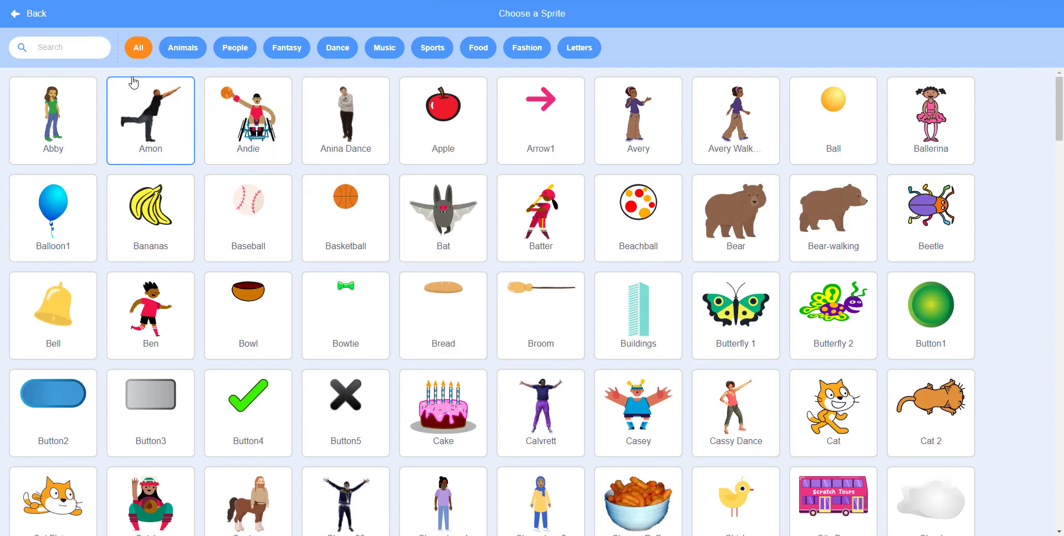
left_click(33, 14)
mouse_move(994, 518)
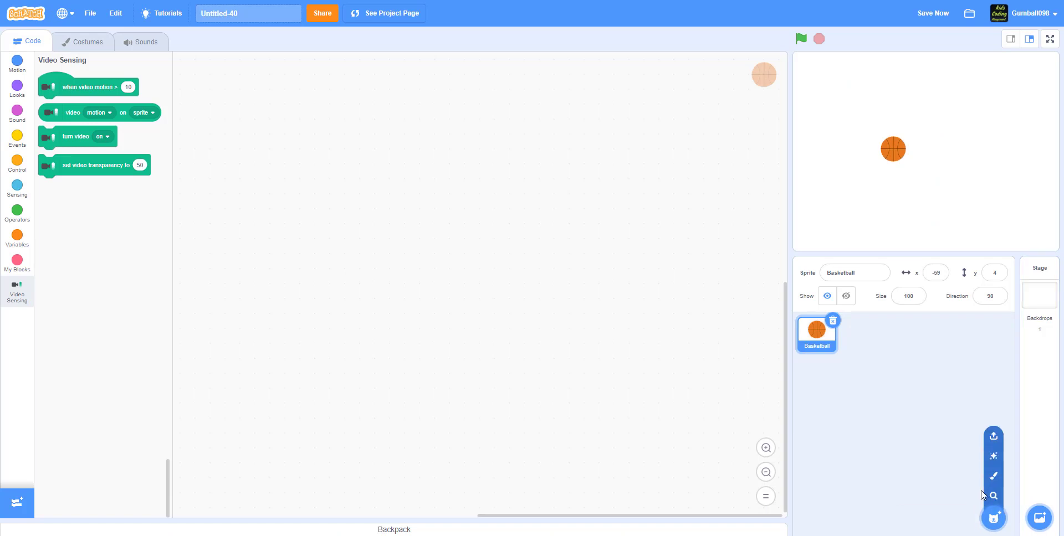
left_click(992, 475)
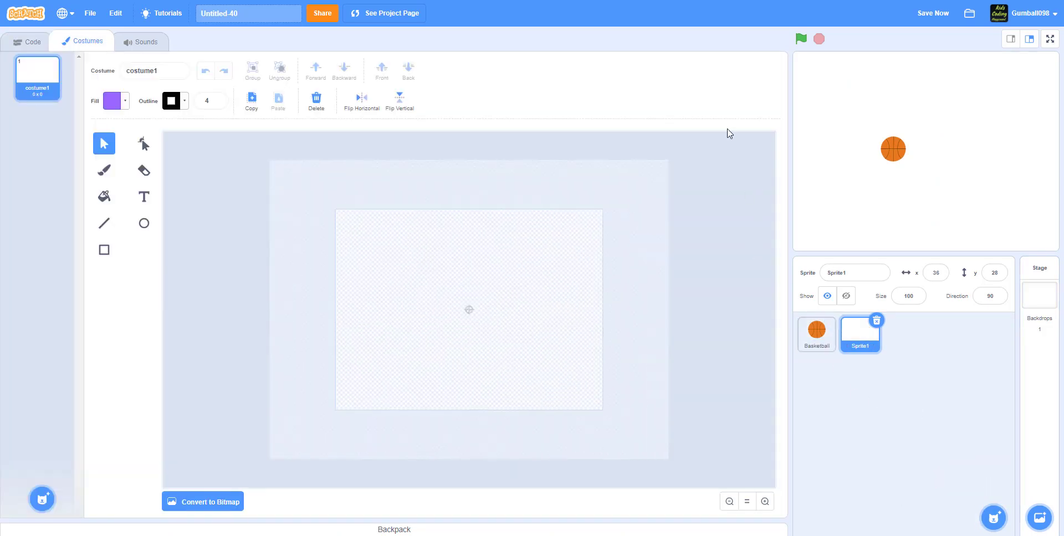
- Draw a narrow vertical pole and a base about 110 wide beneath it, with fill saturation 0, brightness 25 and outline width 5
left_click(108, 252)
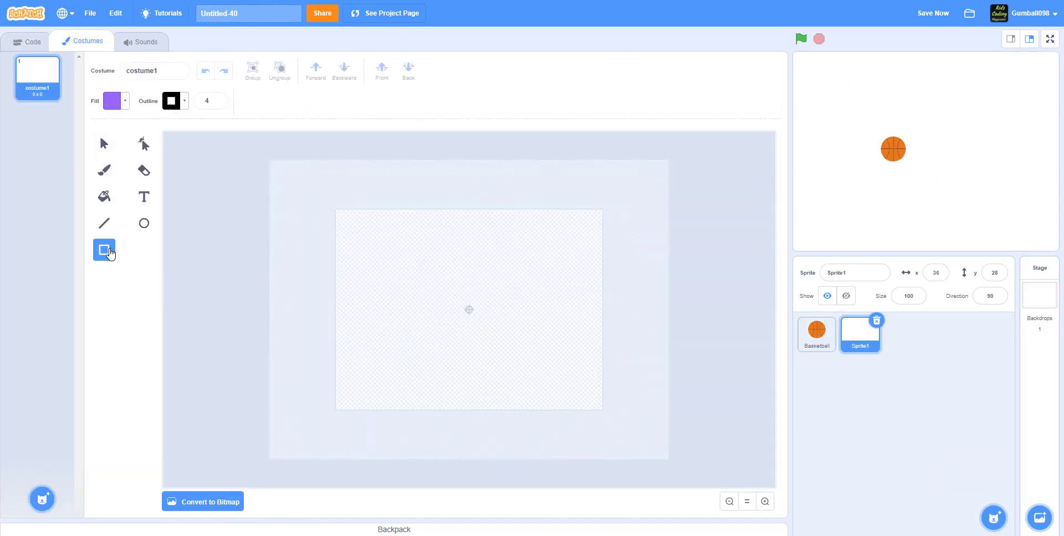
left_click(113, 101)
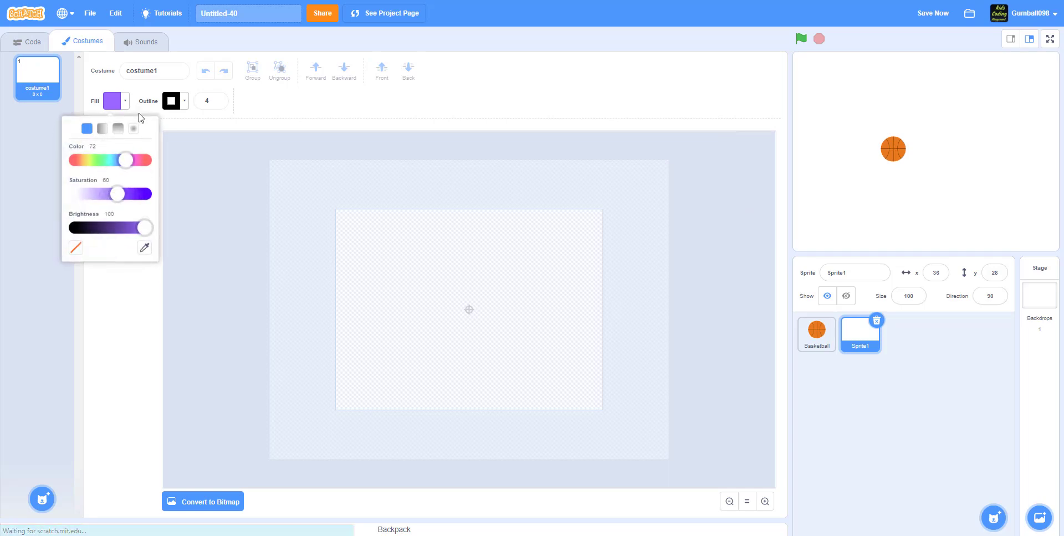
left_click_drag(110, 229, 97, 228)
left_click_drag(117, 194, 95, 230)
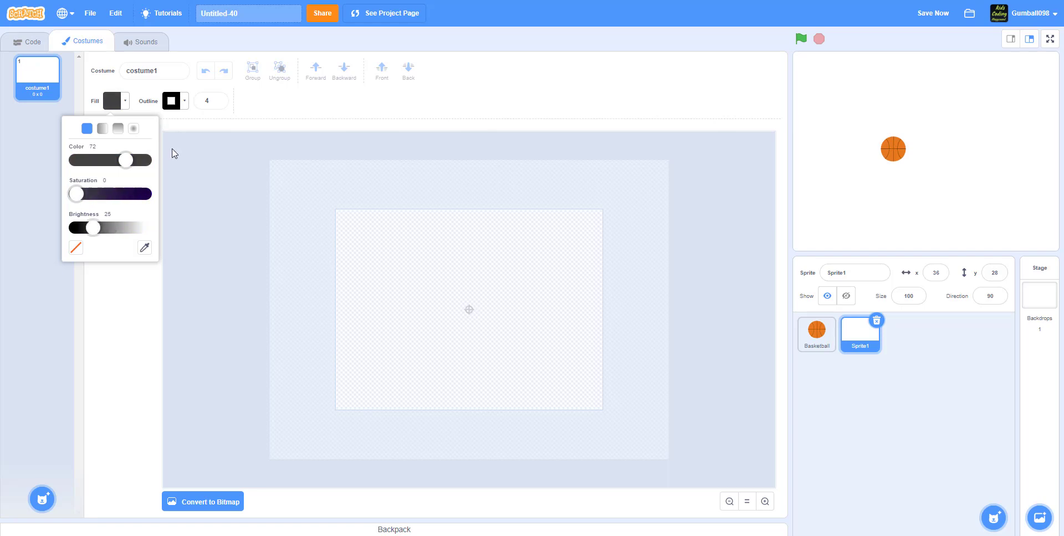
left_click(207, 101)
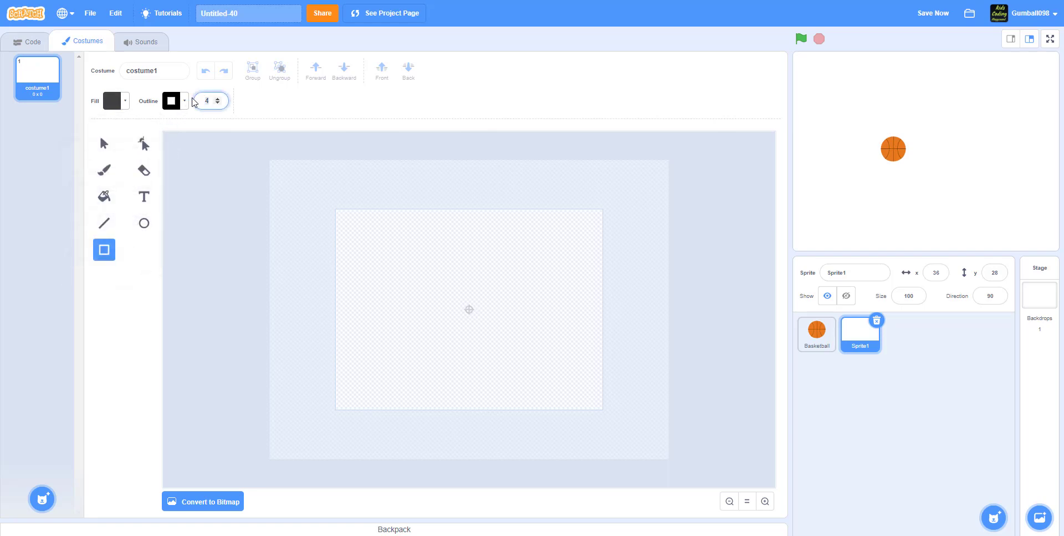
left_click(222, 203)
mouse_move(452, 288)
left_mouse_down()
mouse_move(465, 346)
mouse_move(483, 353)
mouse_move(475, 385)
mouse_move(472, 356)
left_mouse_up()
left_click(437, 364)
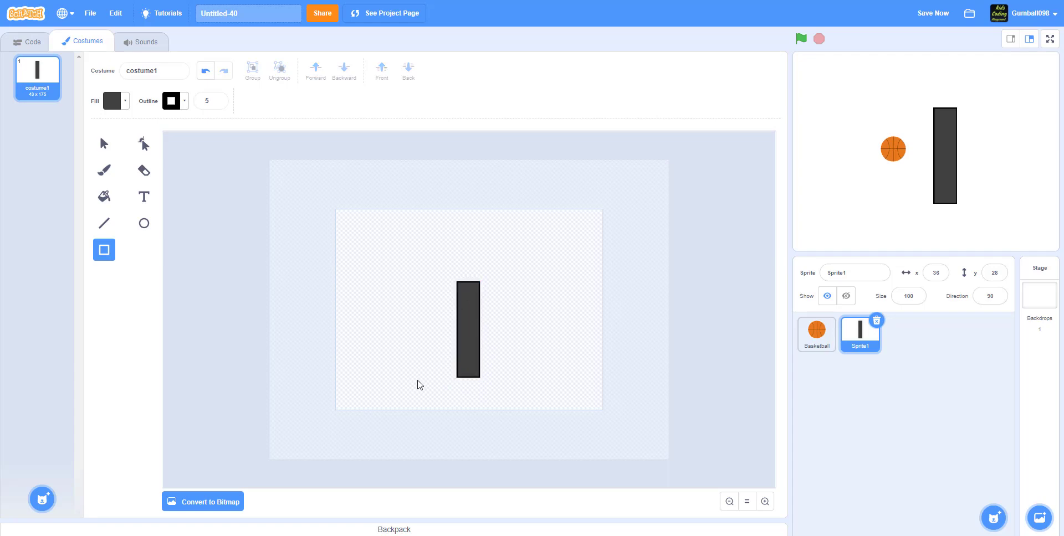
mouse_move(430, 374)
left_mouse_down()
mouse_move(490, 411)
mouse_move(474, 398)
left_mouse_up()
left_click(681, 320)
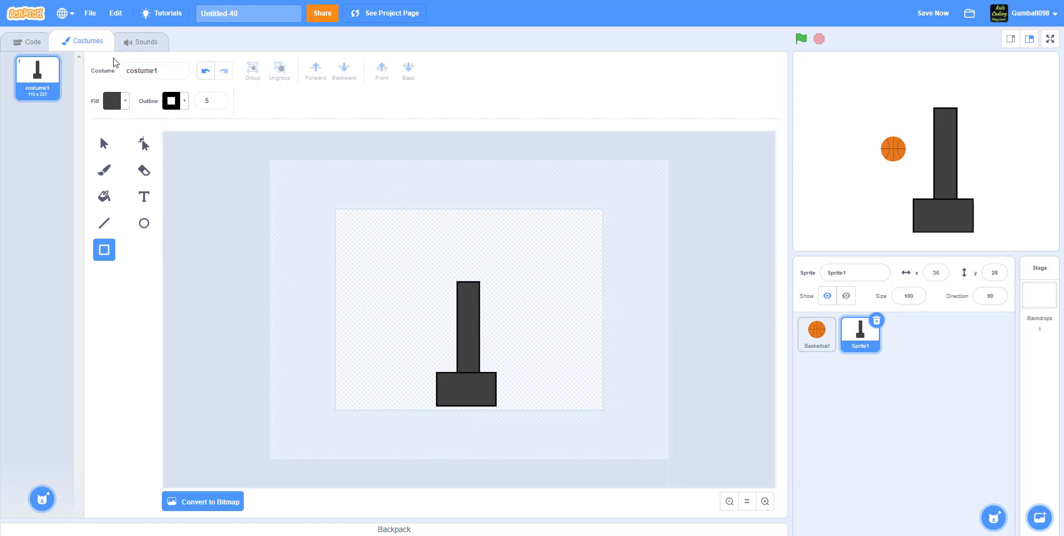
- Set the fill to a light gray with brightness 69 and the outline width to 10, leaving existing shapes unselected
left_click(111, 101)
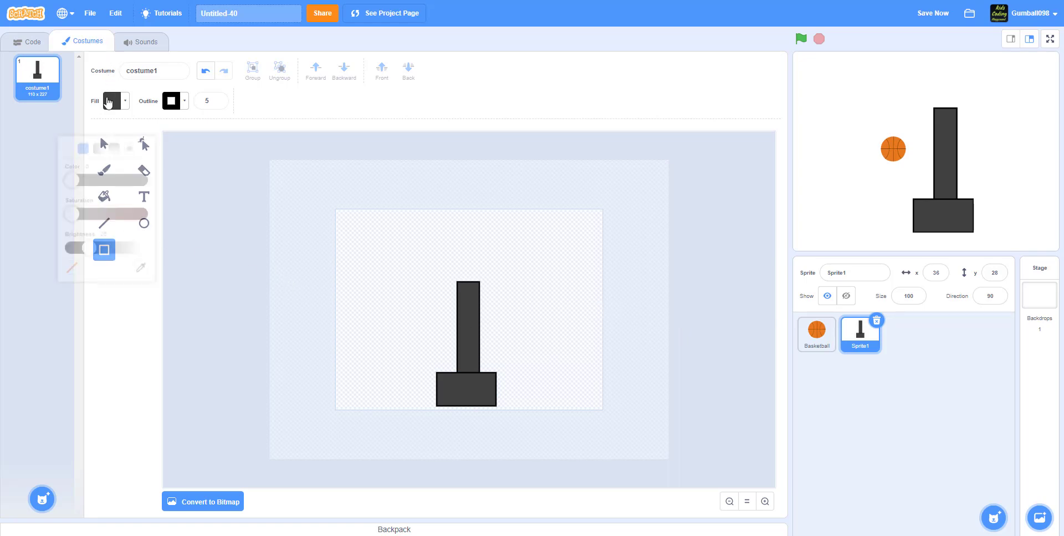
left_click(279, 208)
key("s")
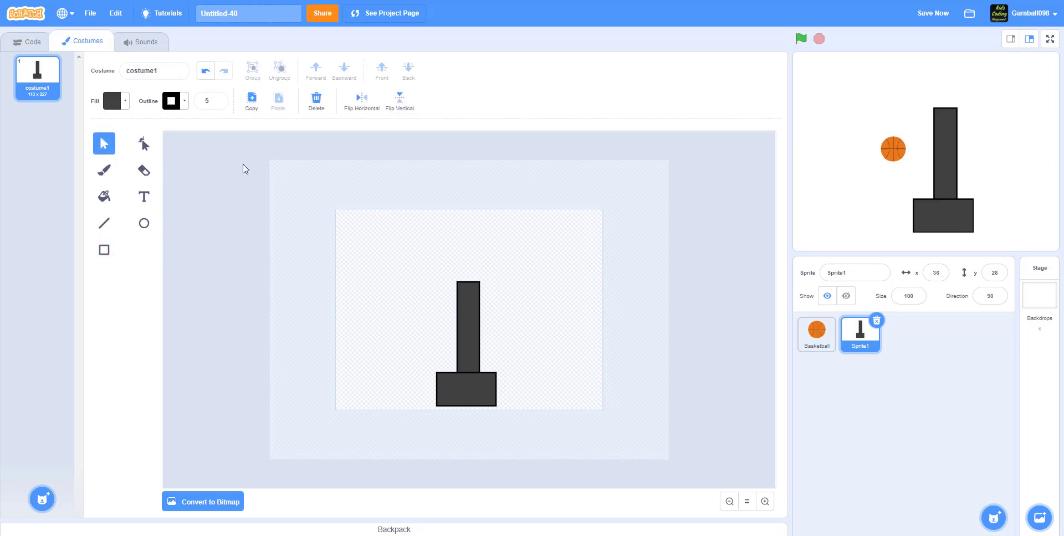
left_click(109, 104)
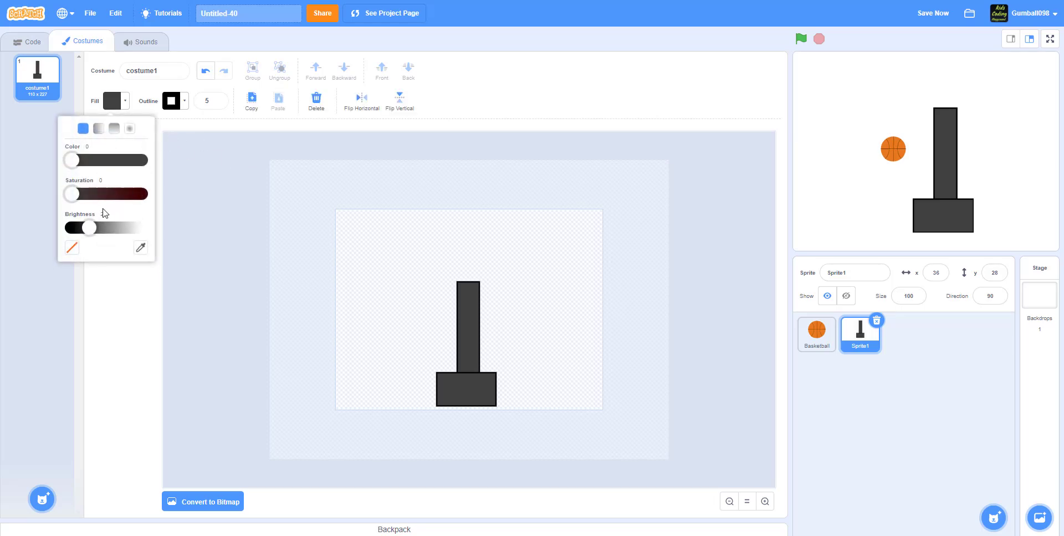
left_click_drag(91, 228, 124, 231)
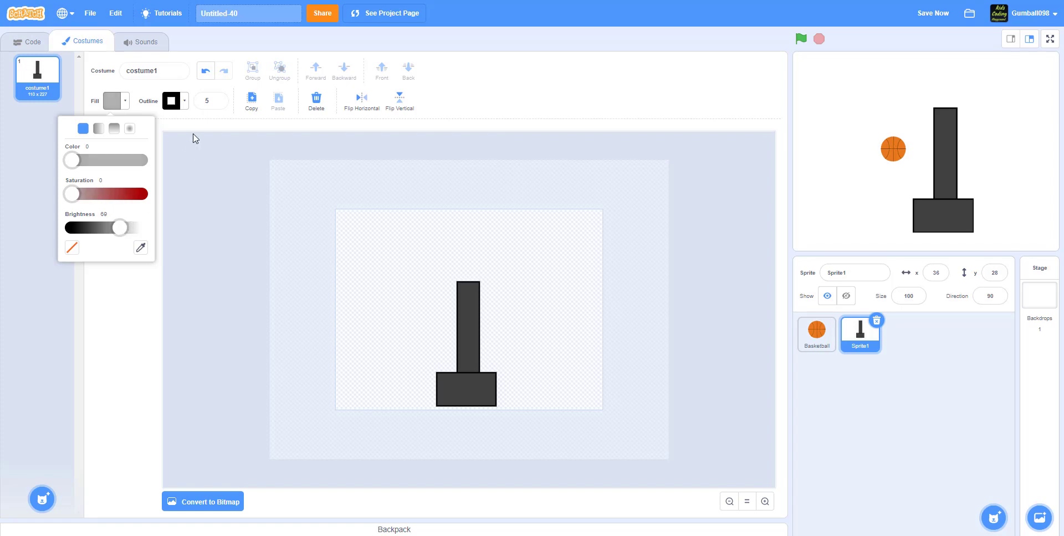
left_click(110, 291)
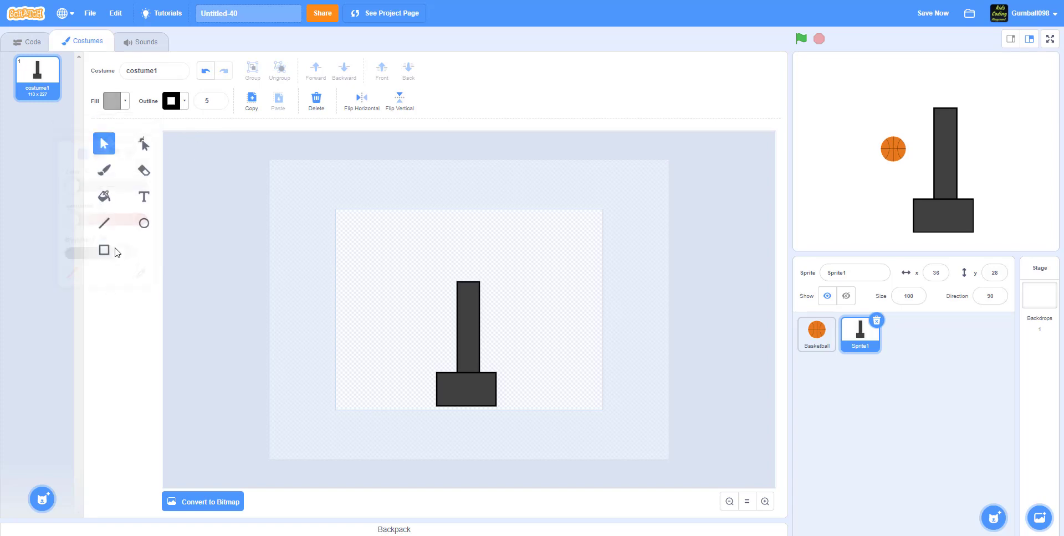
left_click(206, 99)
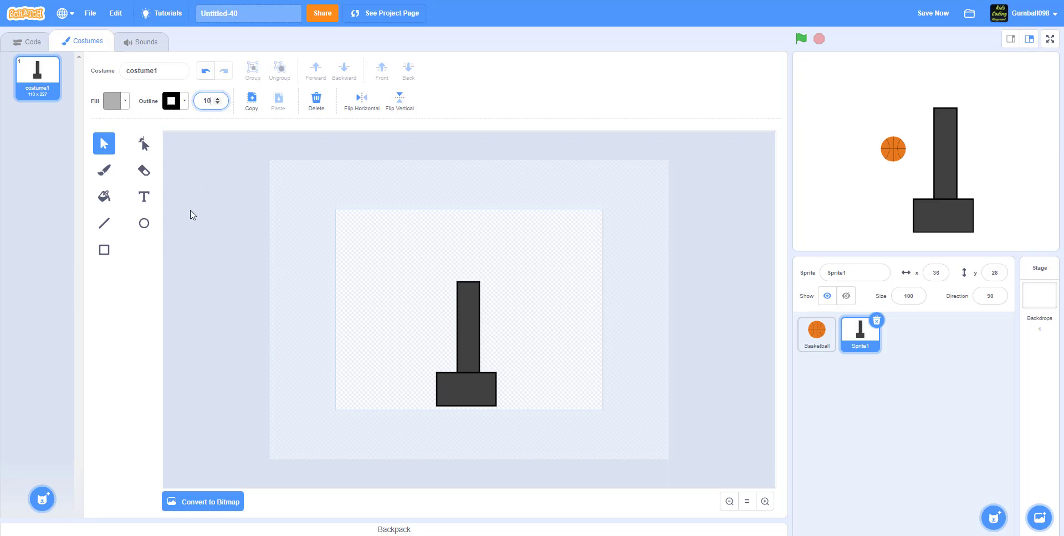
left_click(208, 235)
- Draw a backboard rectangle about 202 wide over the pole's upper end and a smaller rectangle inside it
left_click(104, 251)
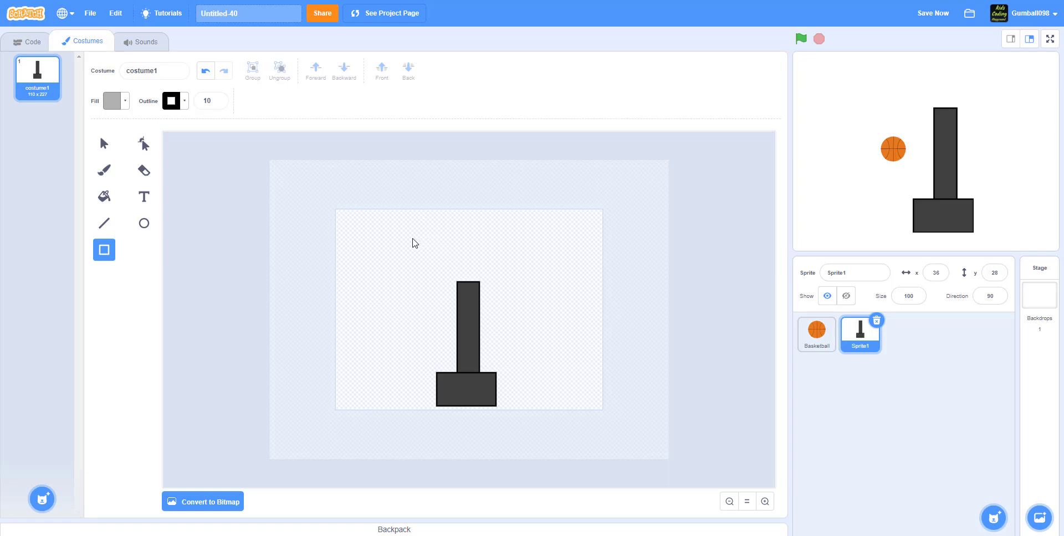
left_click_drag(415, 242, 518, 325)
mouse_move(501, 287)
left_mouse_down()
mouse_move(501, 257)
mouse_move(498, 278)
left_mouse_up()
left_click(580, 286)
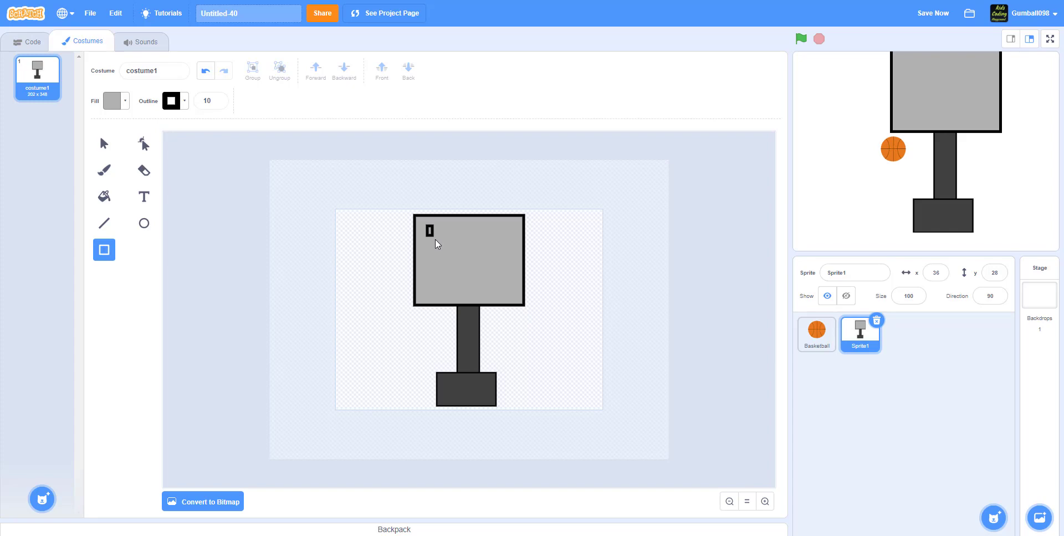
mouse_move(475, 265)
left_mouse_down()
mouse_move(506, 277)
mouse_move(511, 295)
left_mouse_up()
left_click(558, 302)
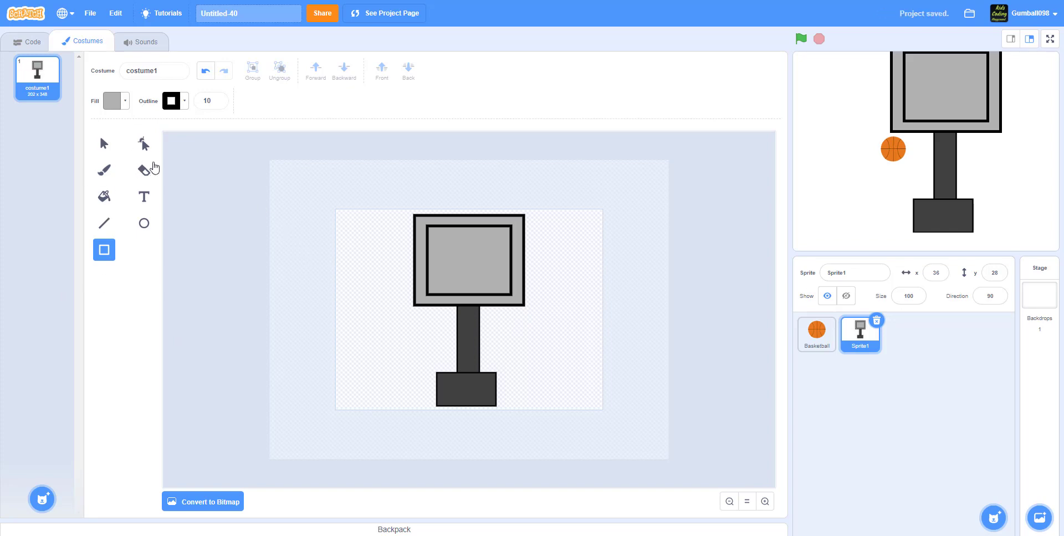
- Draw a small square beside the backboard with a red fill at saturation 100 and brightness 100
left_click(116, 101)
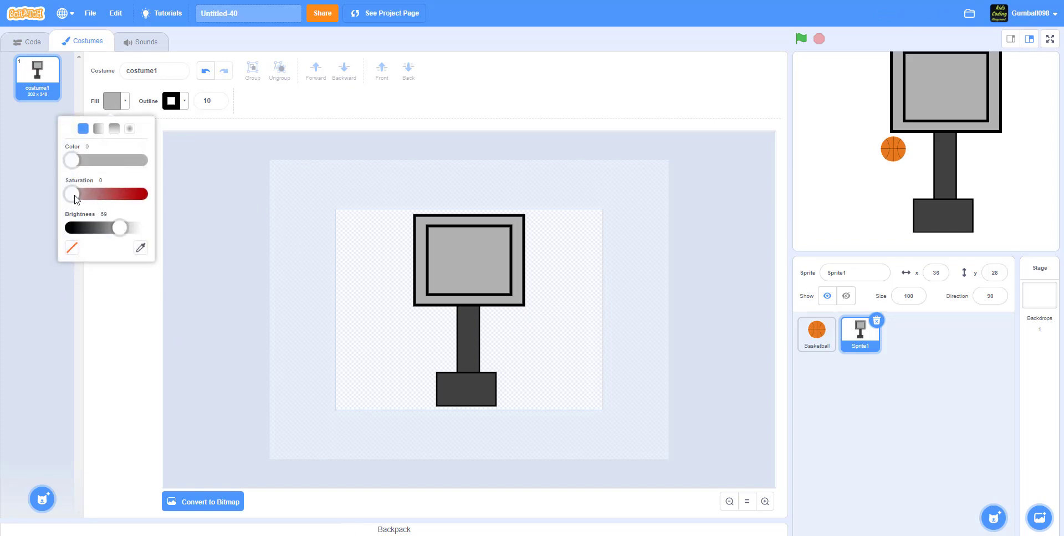
left_click_drag(74, 194, 147, 195)
left_click_drag(120, 227, 161, 232)
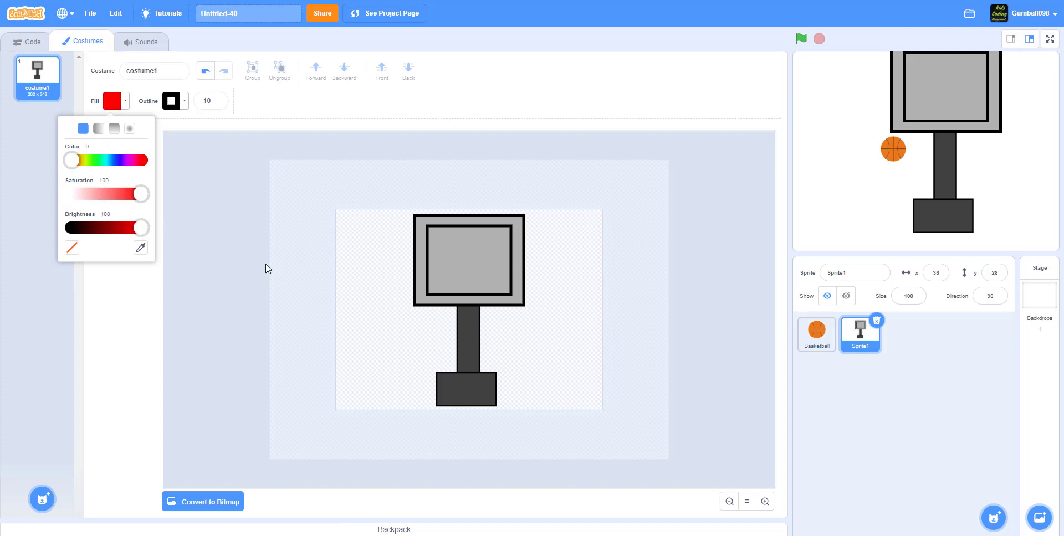
left_click(272, 282)
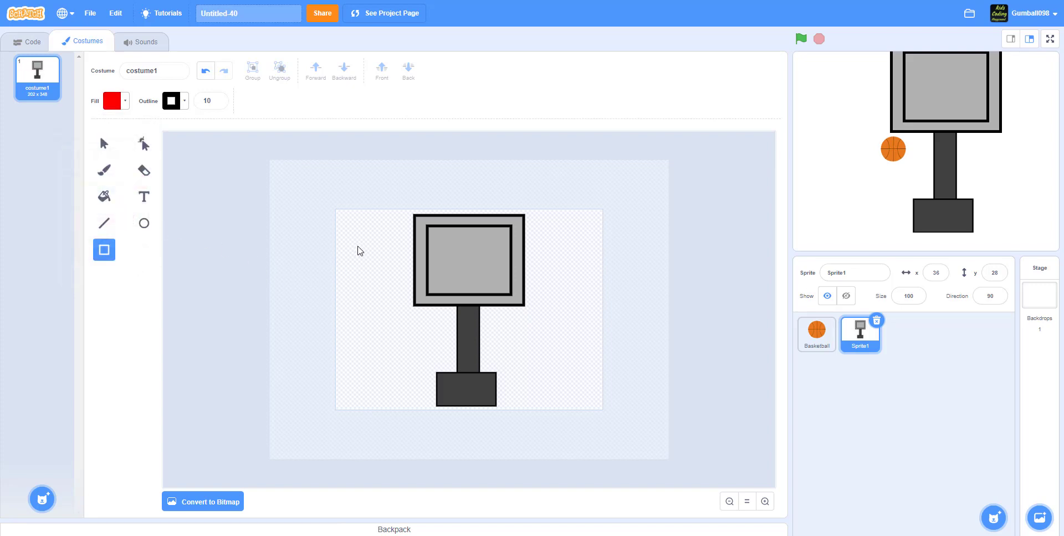
left_click_drag(358, 246, 398, 287)
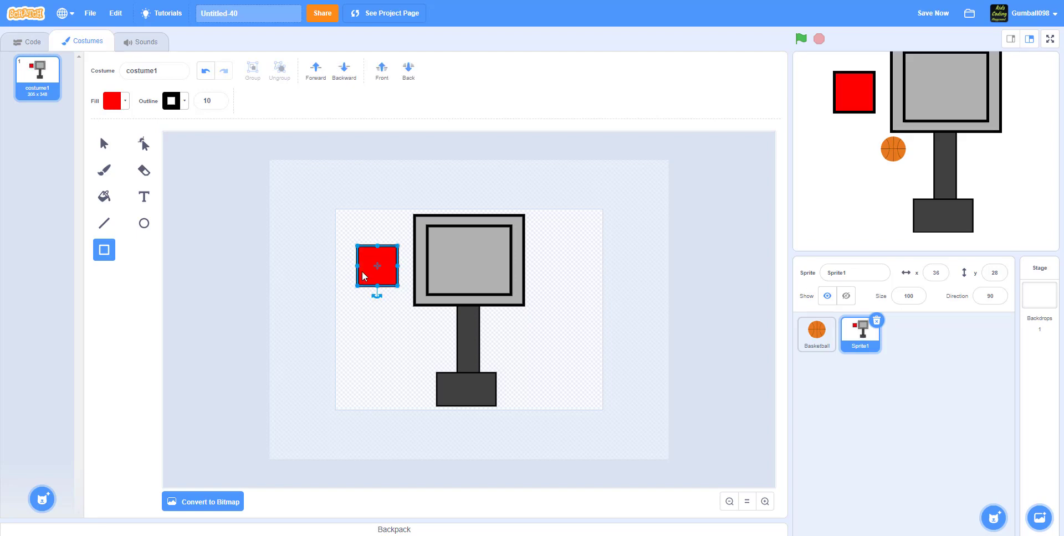
- Replace the small square's fill with the light gray sampled from the backboard, leaving the square unselected
left_click(113, 108)
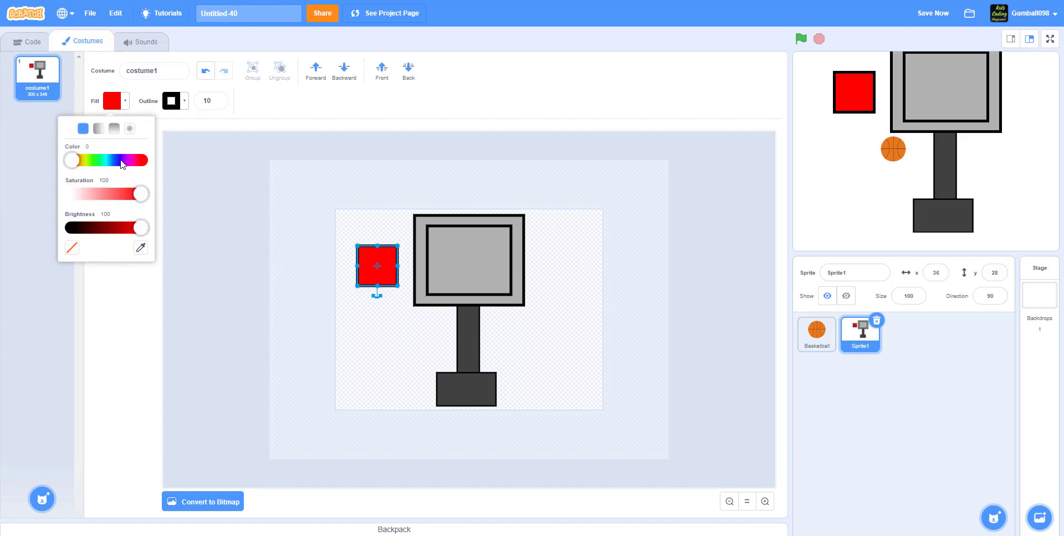
left_click(141, 248)
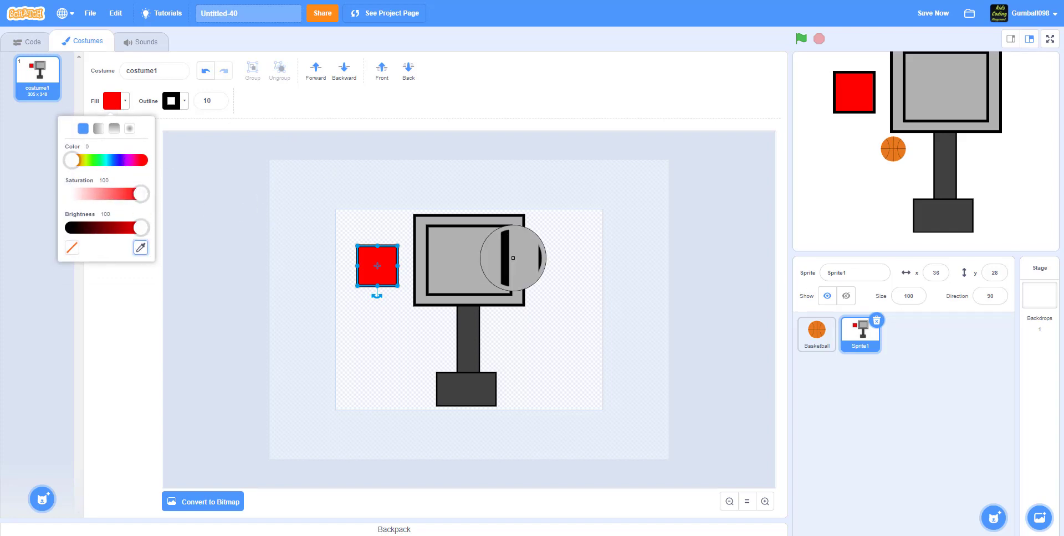
left_click(452, 263)
left_click(291, 323)
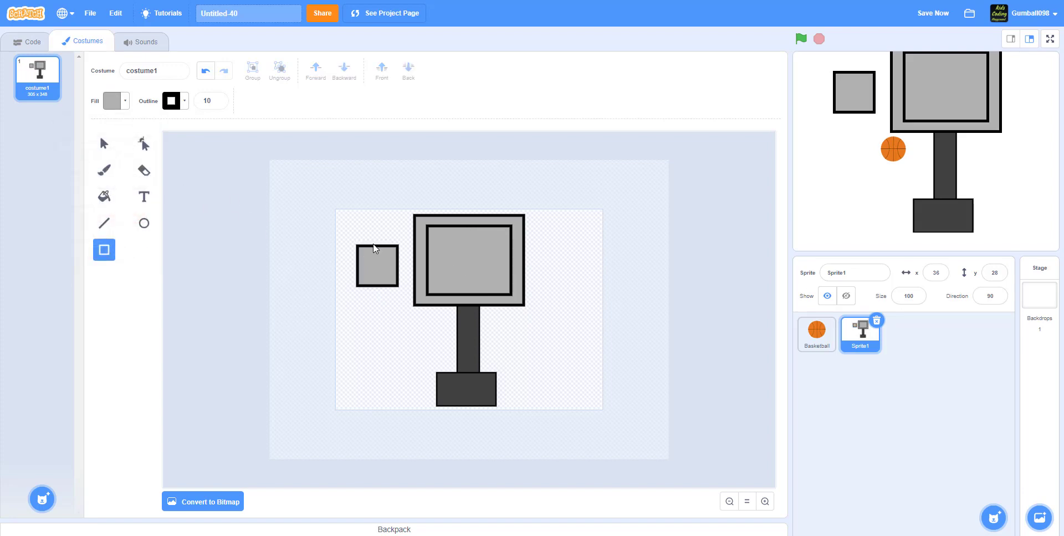
- Try to give the small square a red outline at brightness 100 with a width of 15
left_click(172, 100)
left_click_drag(126, 227, 139, 227)
left_click(194, 225)
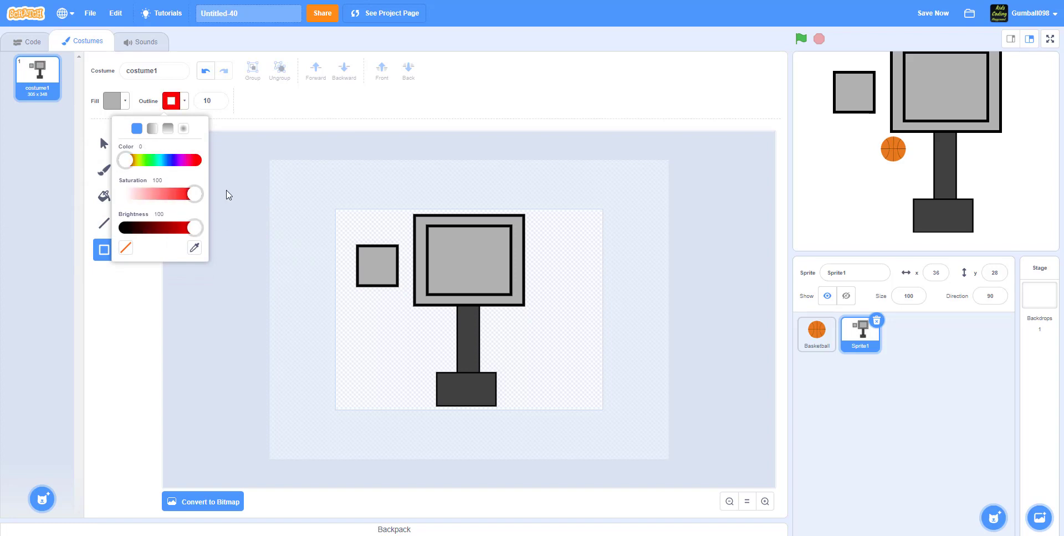
left_click(203, 100)
type("1")
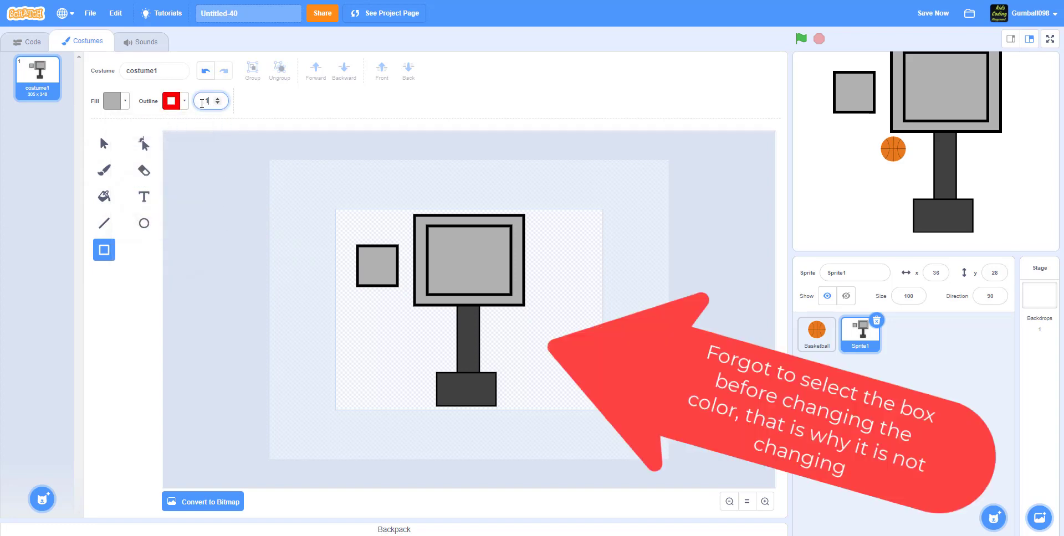
type("5")
key("Return")
- Give the small square a red outline with brightness 100 and width 15, and center it inside the backboard's inner rectangle
left_click(103, 144)
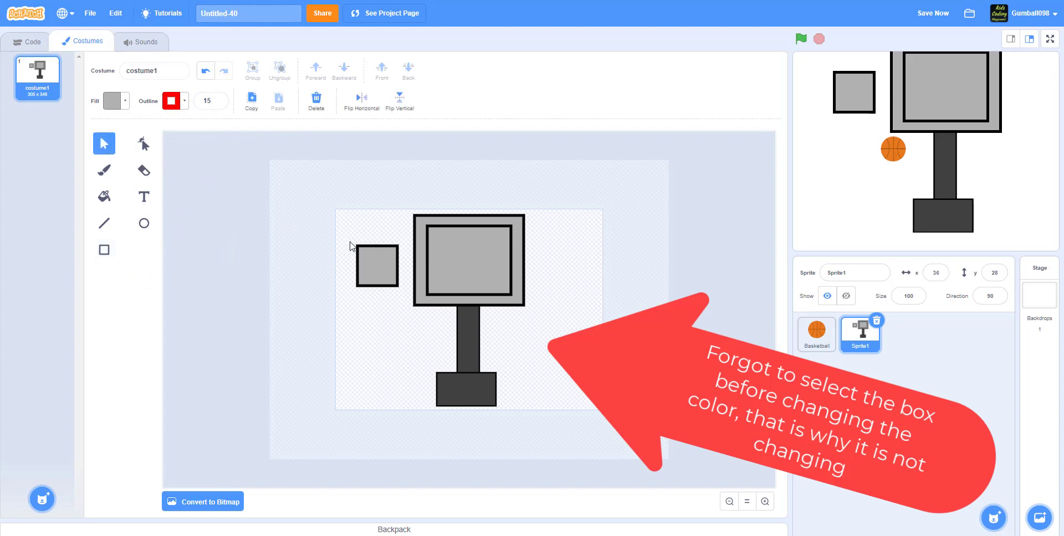
left_click(366, 249)
left_click(171, 101)
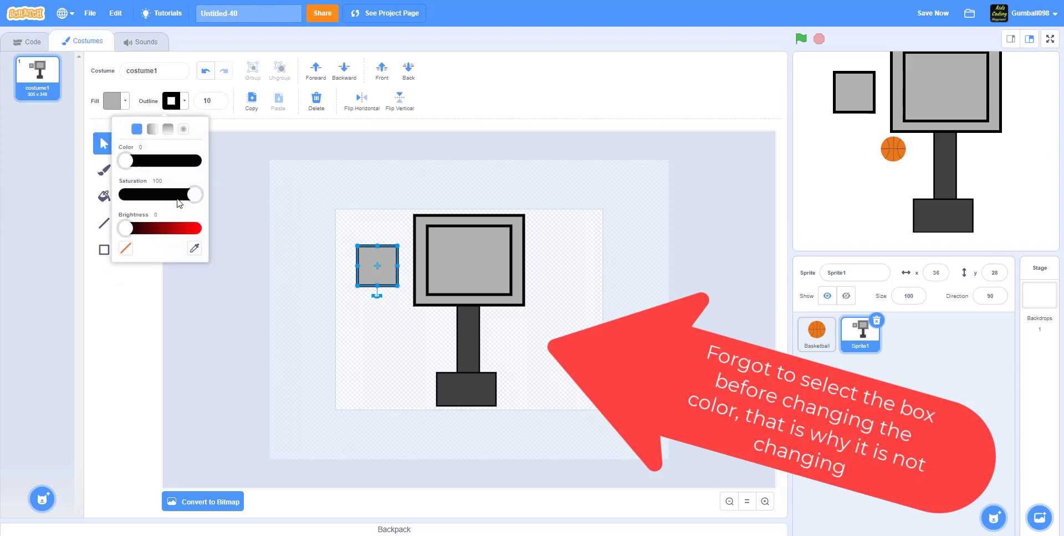
left_click_drag(127, 228, 226, 228)
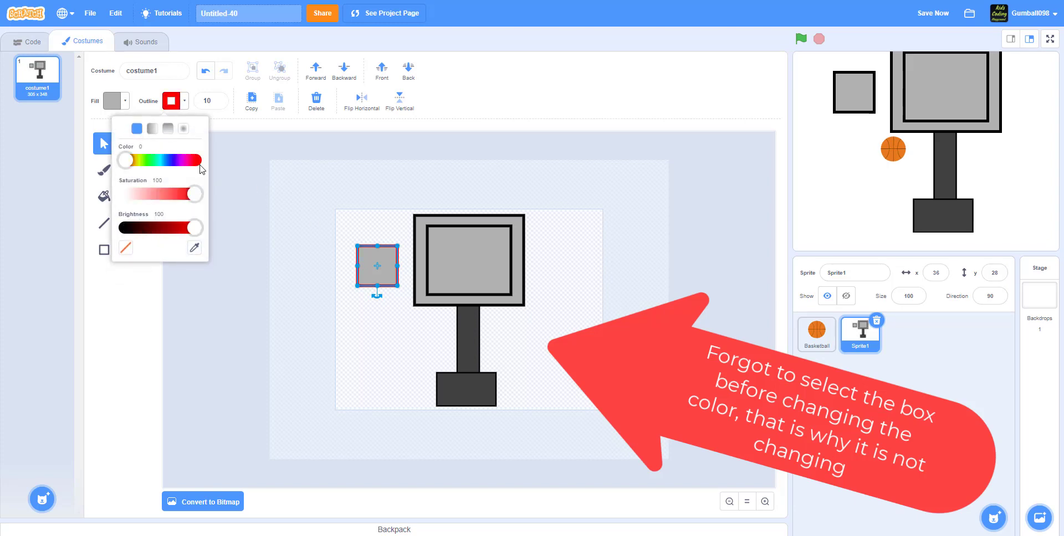
left_click(208, 101)
type("15")
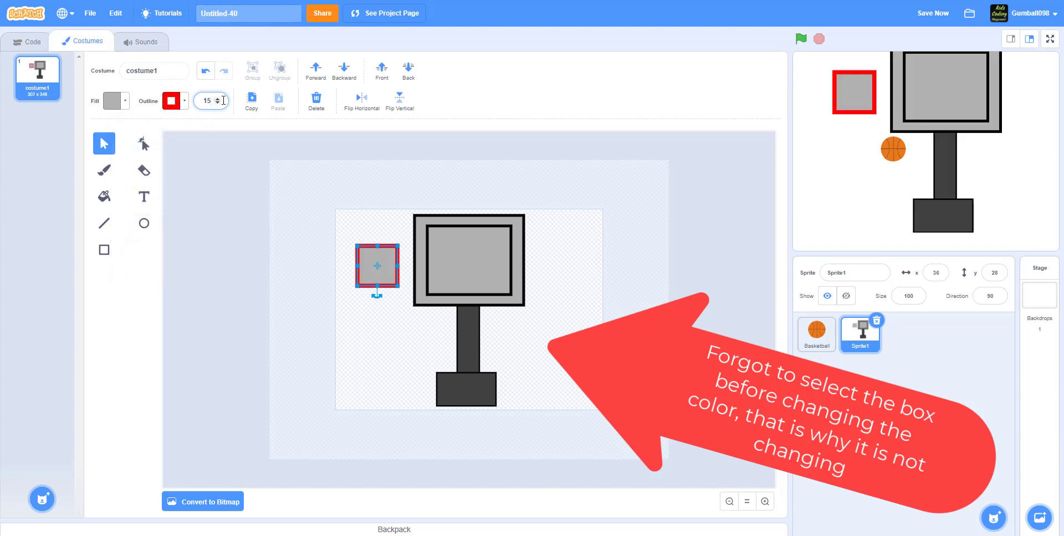
key("Return")
left_click(272, 356)
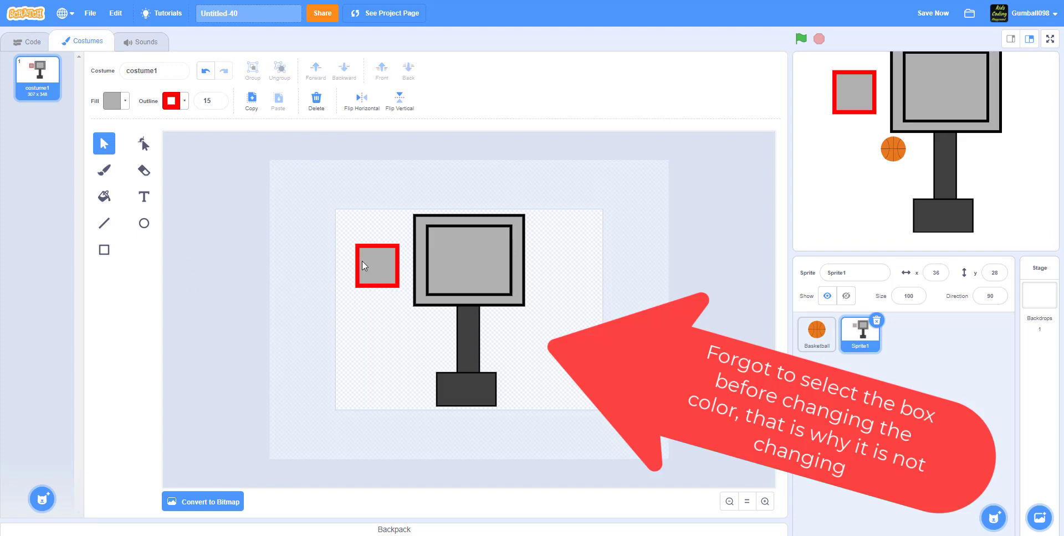
left_click_drag(374, 266, 464, 260)
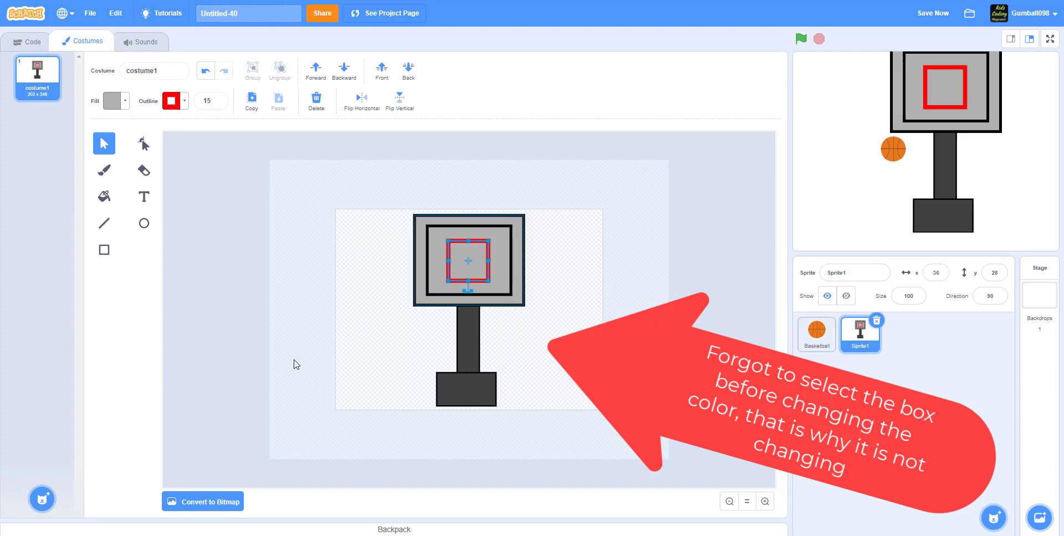
left_click(266, 401)
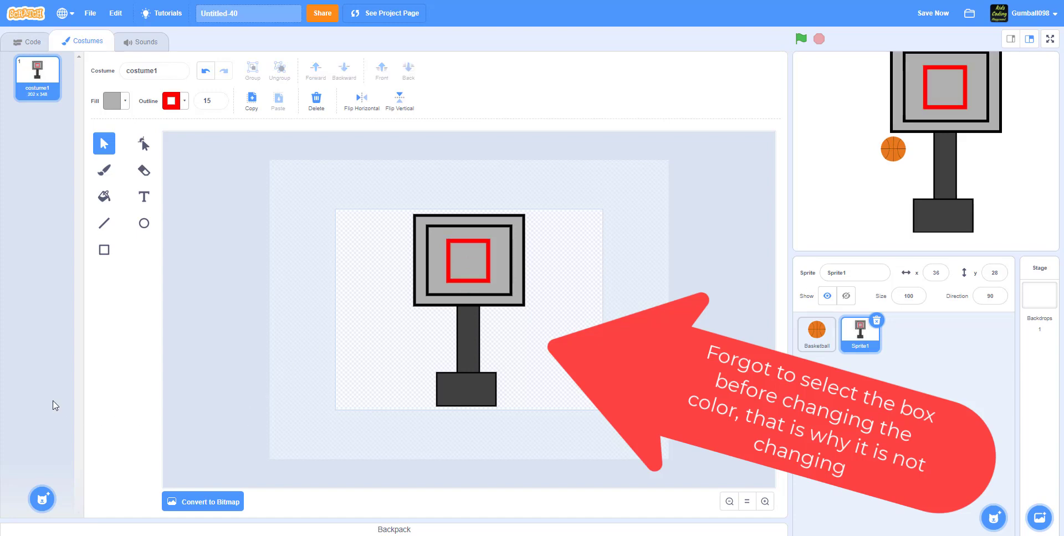
- Draw a horizontal dark red rim line beside the backboard, using outline color 100, saturation 62 and brightness 52
left_click(102, 225)
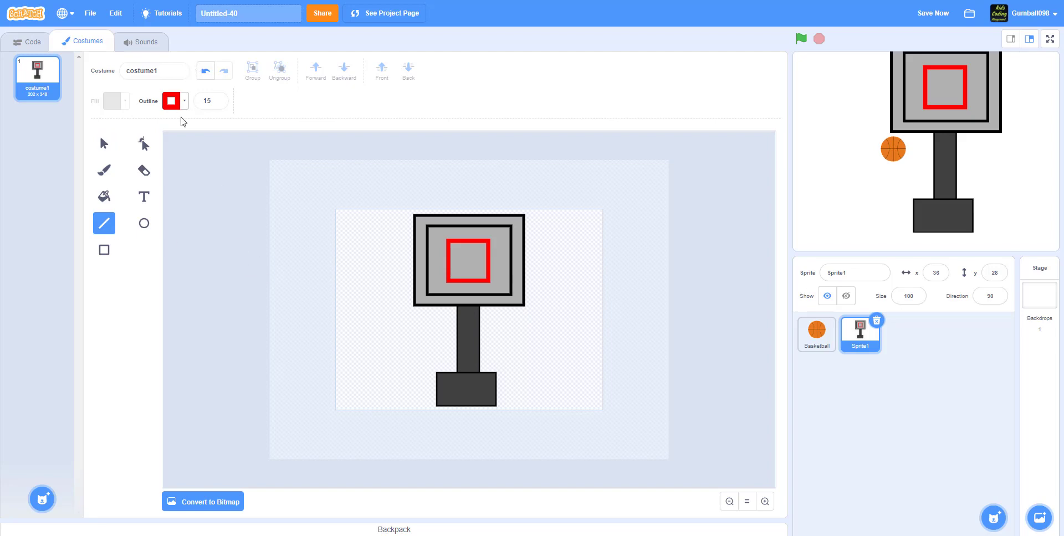
left_click(172, 101)
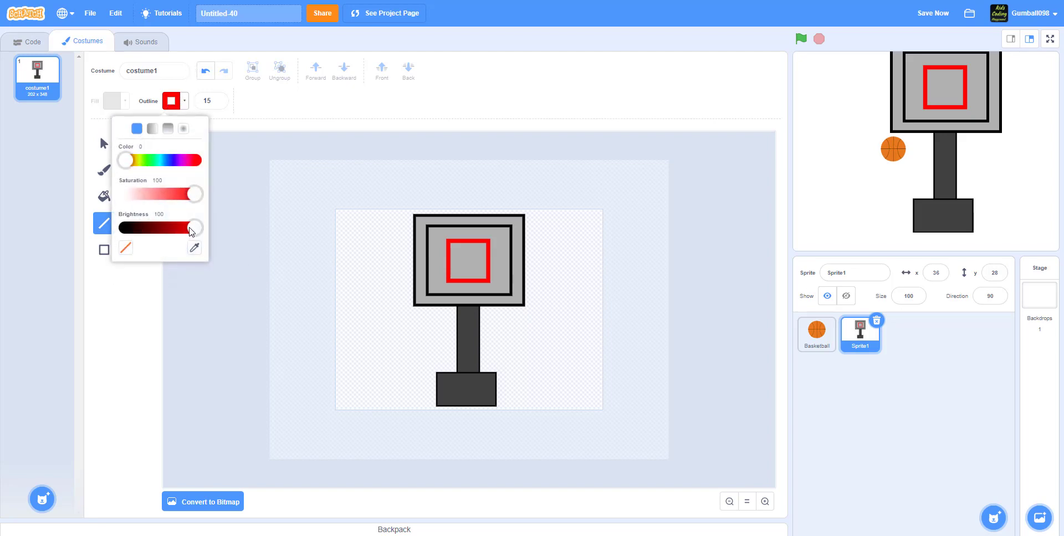
left_click_drag(191, 230, 138, 231)
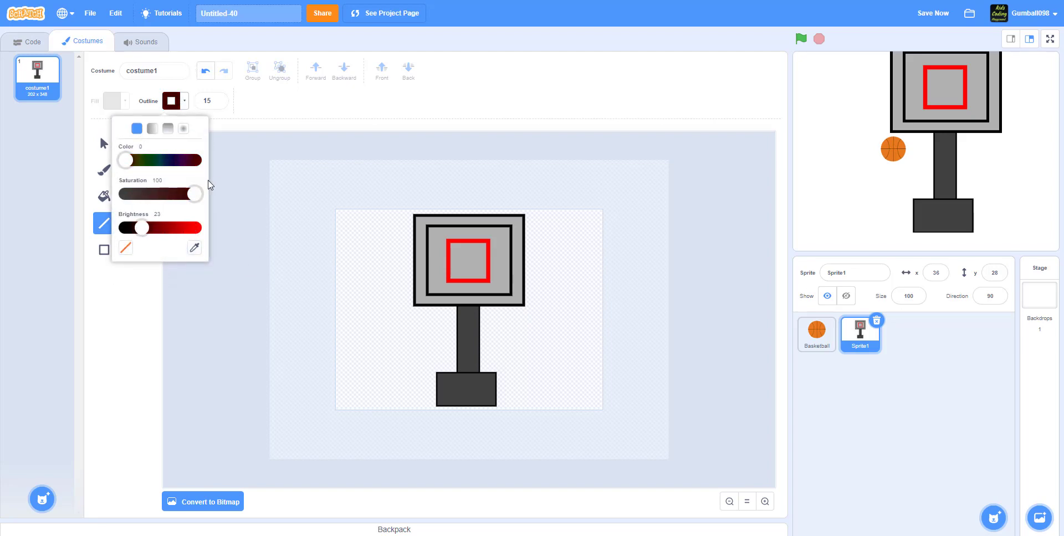
left_click_drag(191, 193, 140, 196)
left_click_drag(126, 160, 144, 160)
left_click_drag(142, 194, 169, 195)
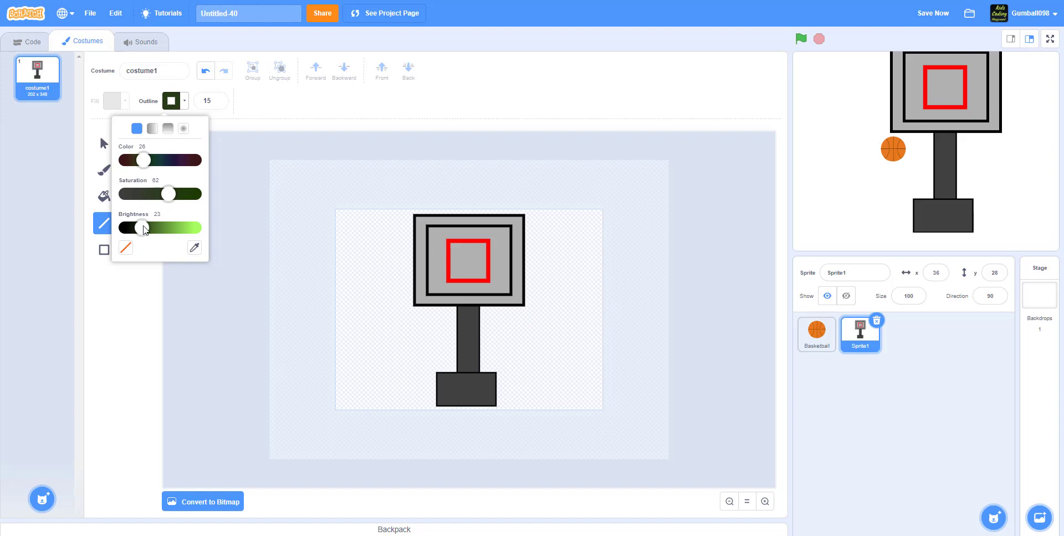
left_click_drag(143, 228, 129, 227)
left_click_drag(174, 194, 157, 195)
left_click_drag(129, 228, 175, 227)
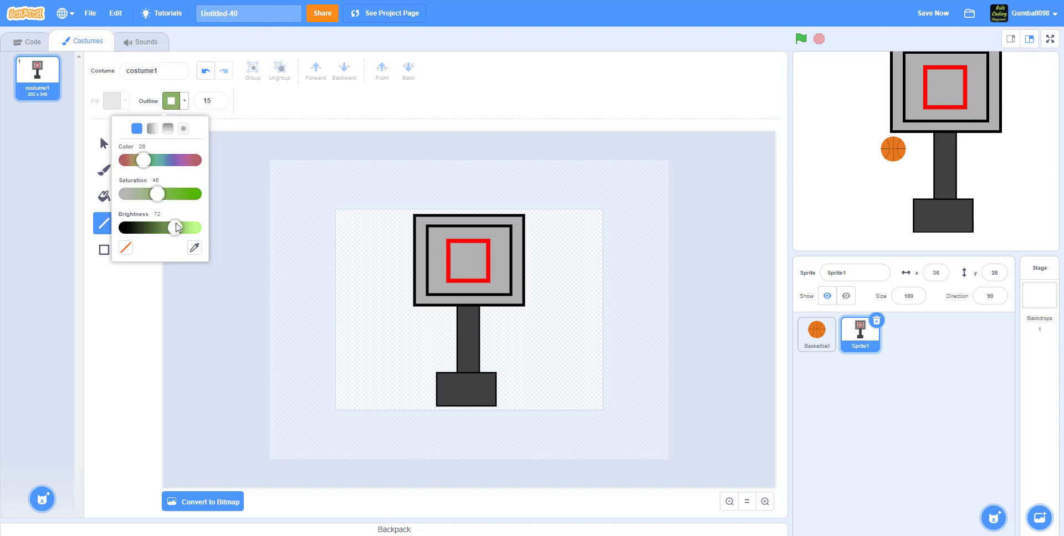
left_click_drag(159, 196, 145, 196)
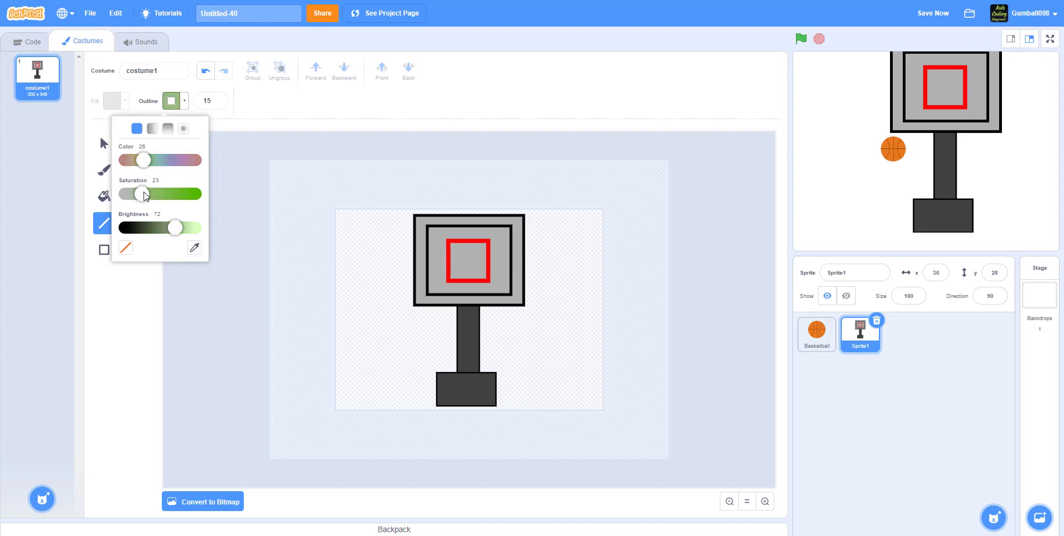
left_click_drag(143, 160, 195, 160)
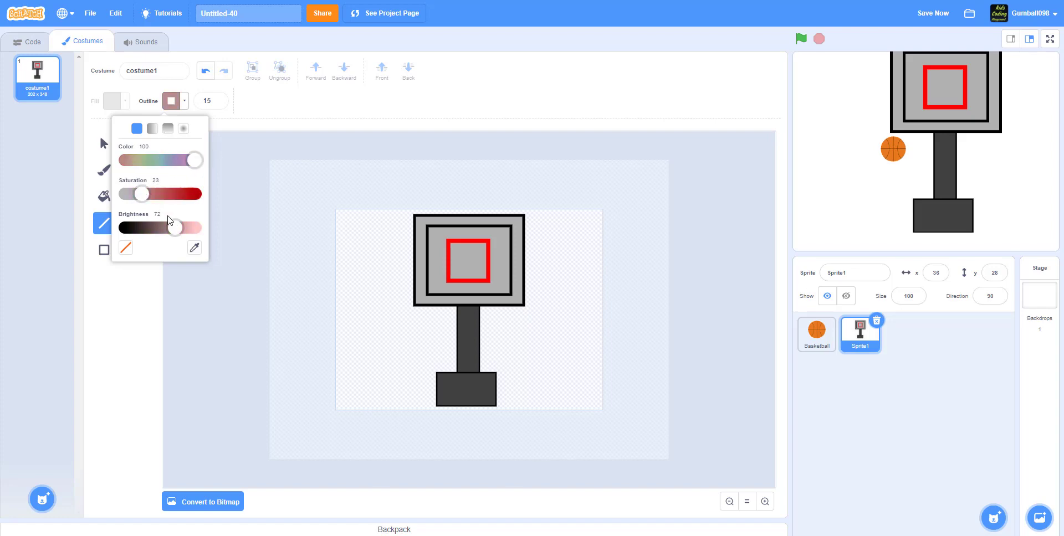
left_click_drag(152, 200, 172, 199)
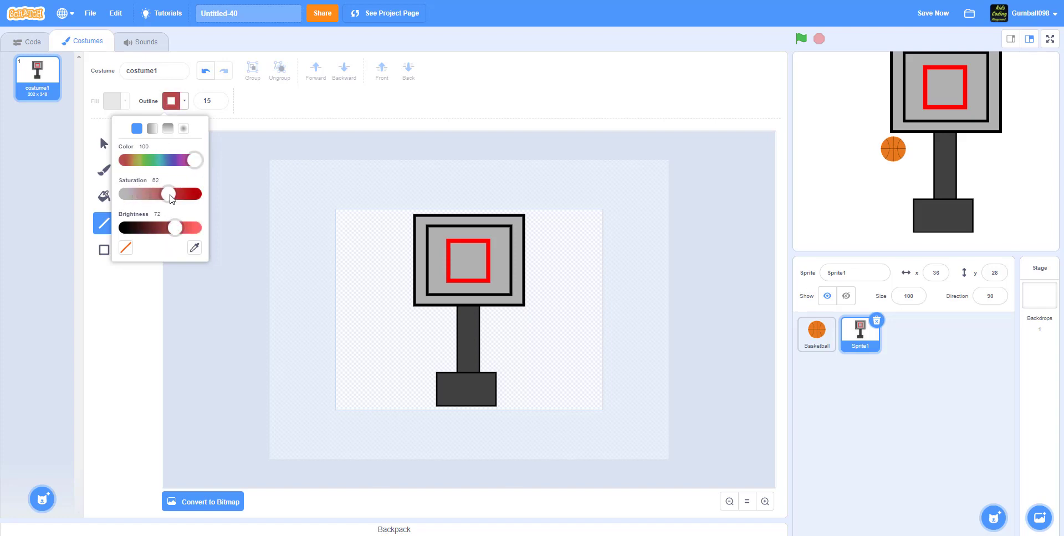
left_click_drag(171, 232, 159, 233)
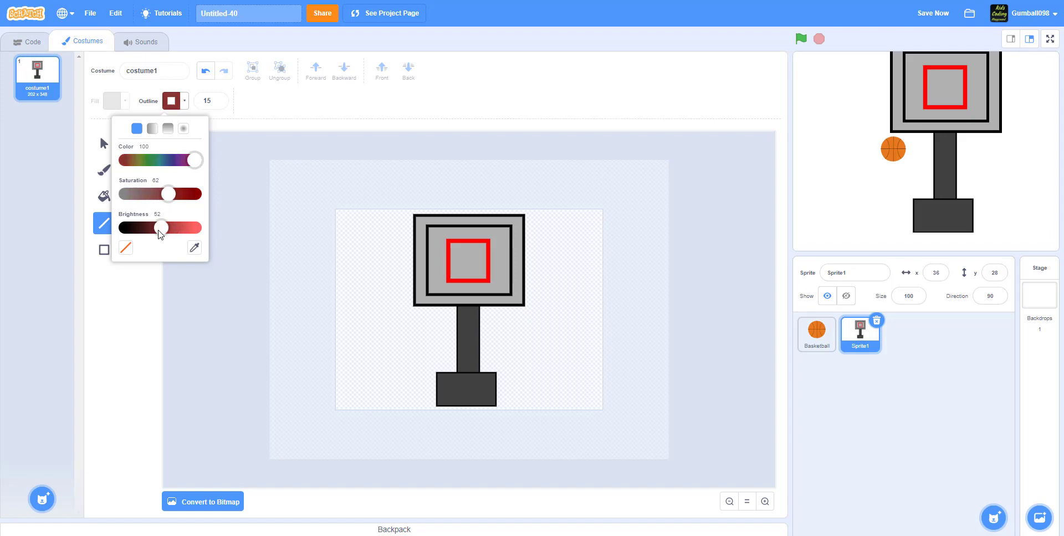
left_click(141, 338)
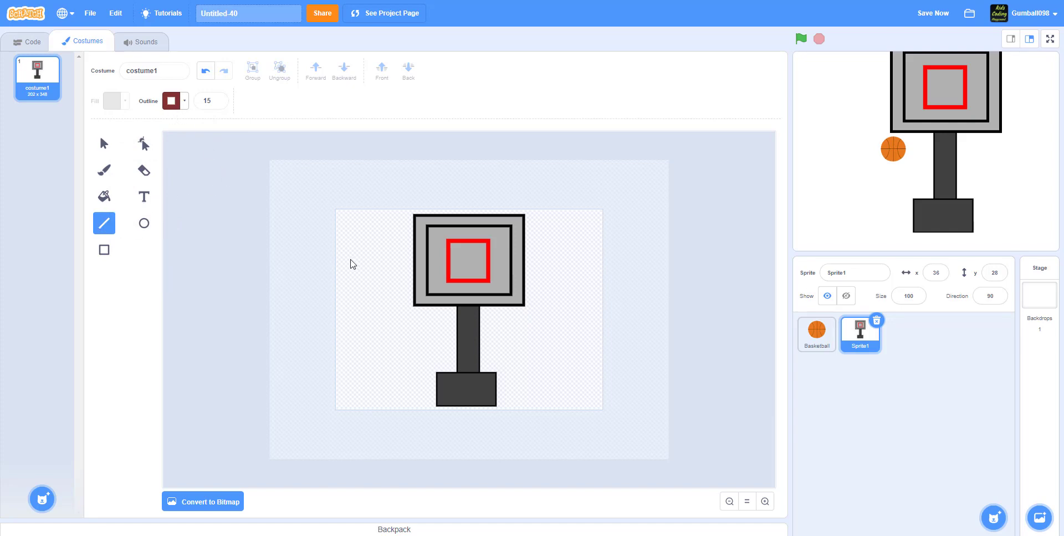
left_click_drag(348, 259, 381, 263)
left_click_drag(393, 258, 393, 258)
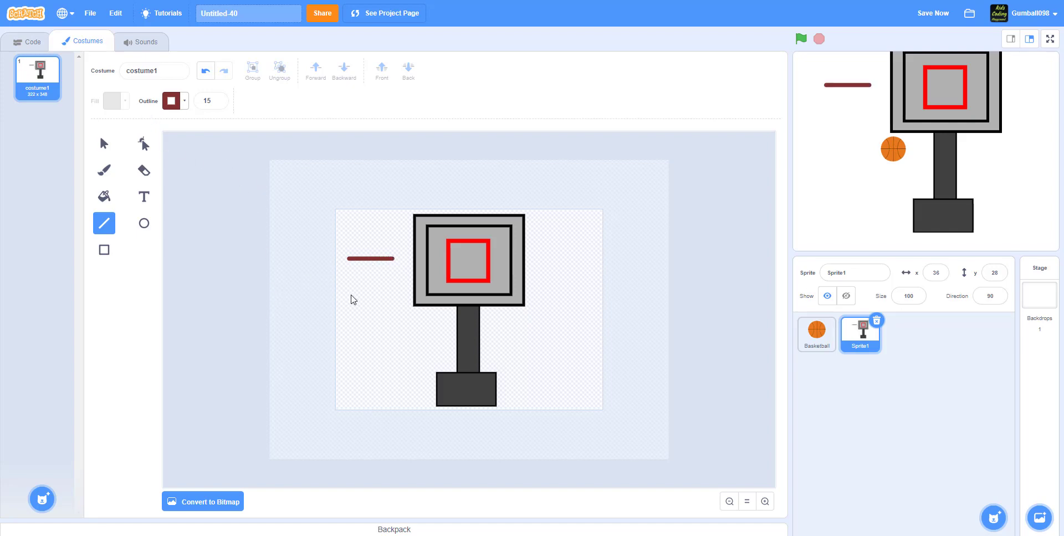
- Change the outline color for new lines to a stronger dark red with saturation 100
left_click(171, 101)
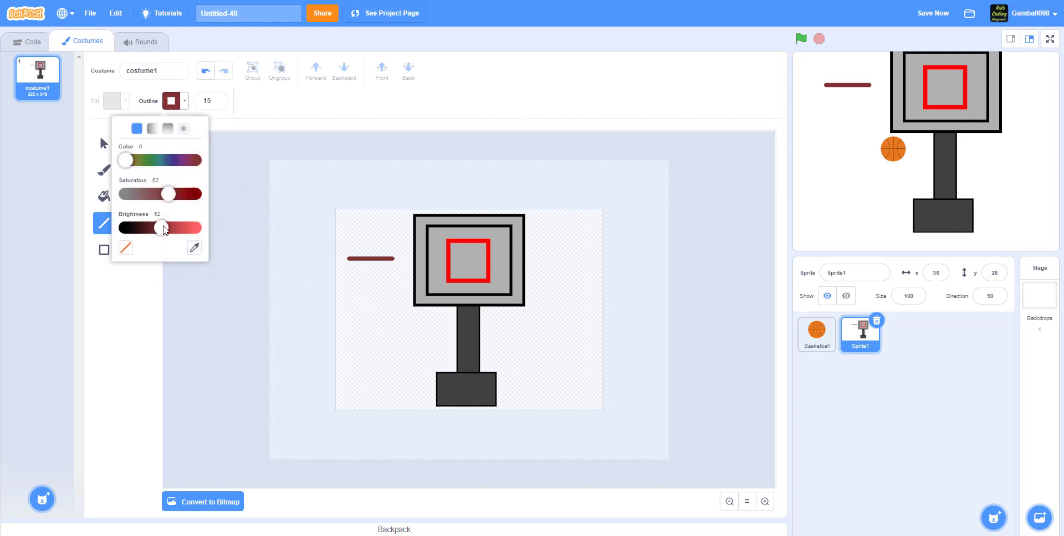
left_click_drag(126, 160, 127, 161)
left_click_drag(169, 194, 203, 195)
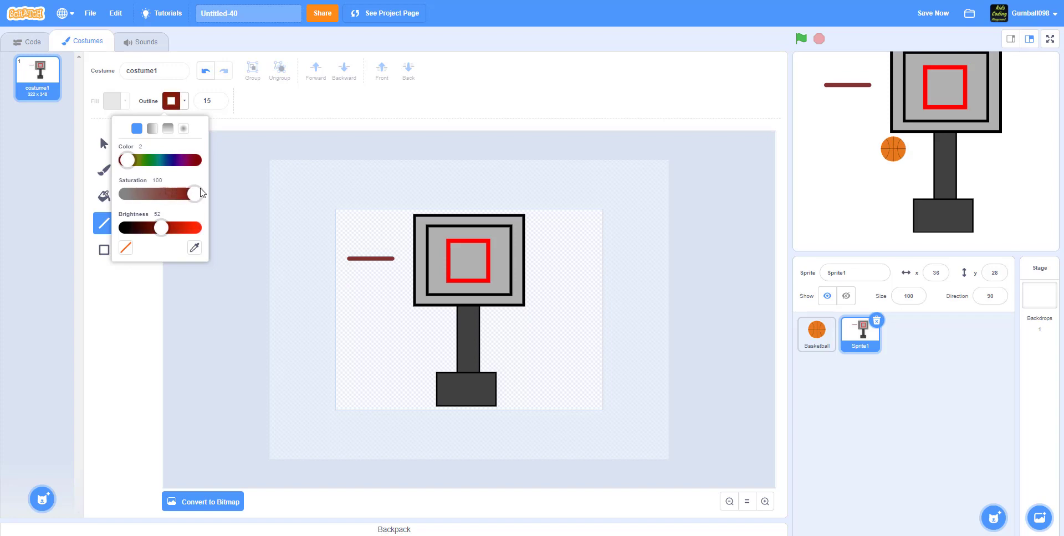
left_click(205, 278)
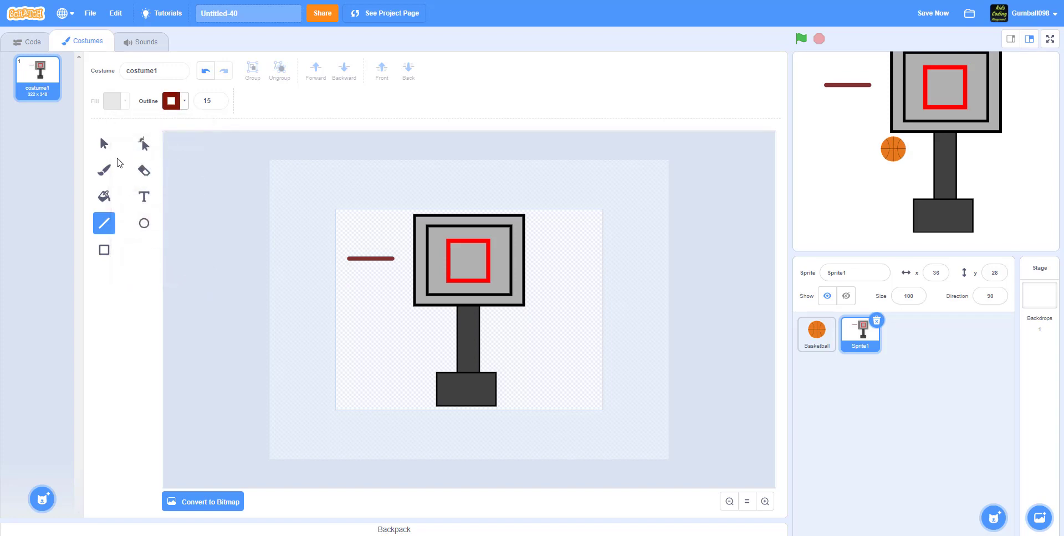
- Draw a short, slightly slanted net line in gray beneath one end of the rim line, using outline saturation 0
left_click(184, 101)
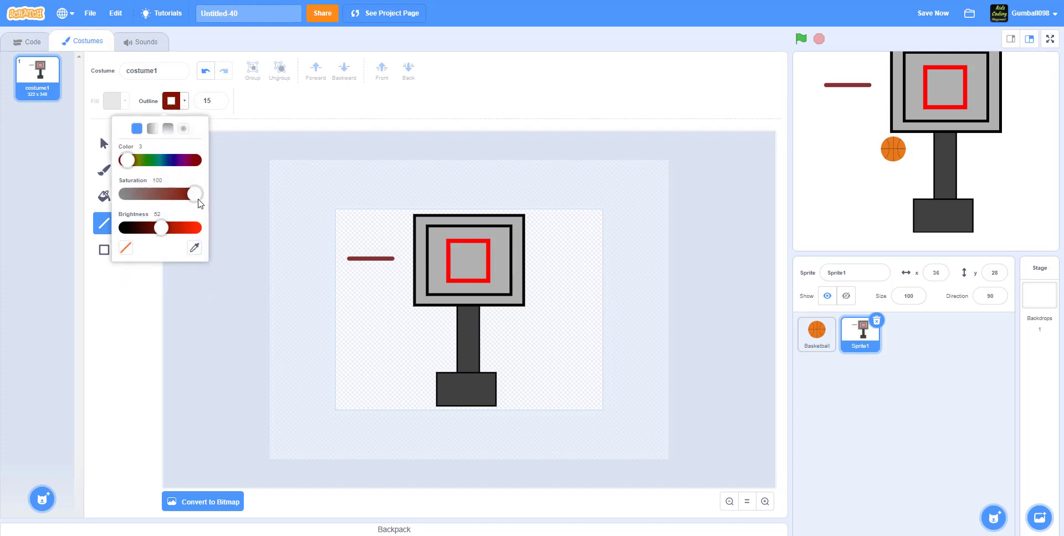
left_click_drag(191, 194, 126, 194)
left_click(142, 325)
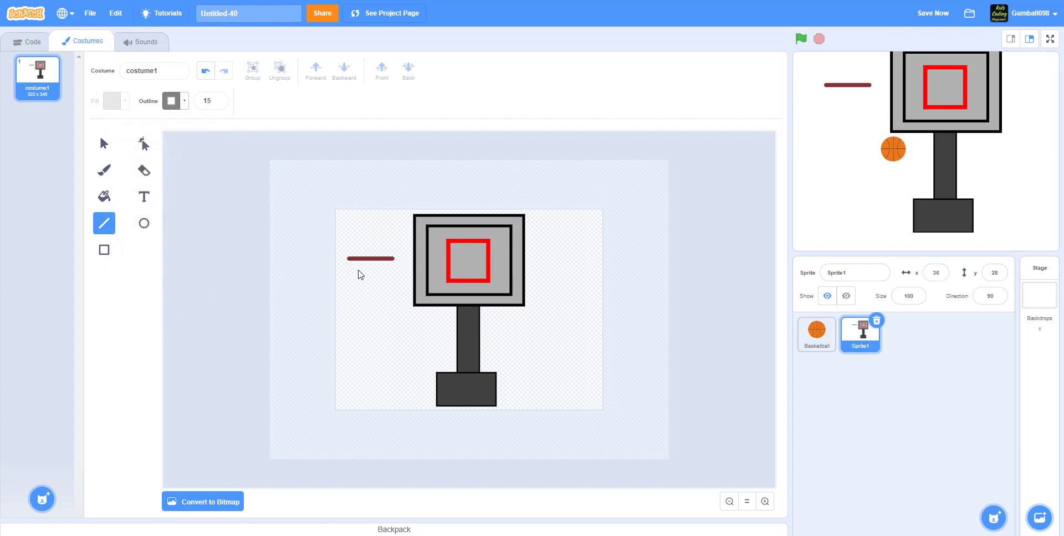
left_click_drag(353, 266, 359, 291)
- Duplicate the slanted gray net line and flip the copy horizontally
left_click(104, 144)
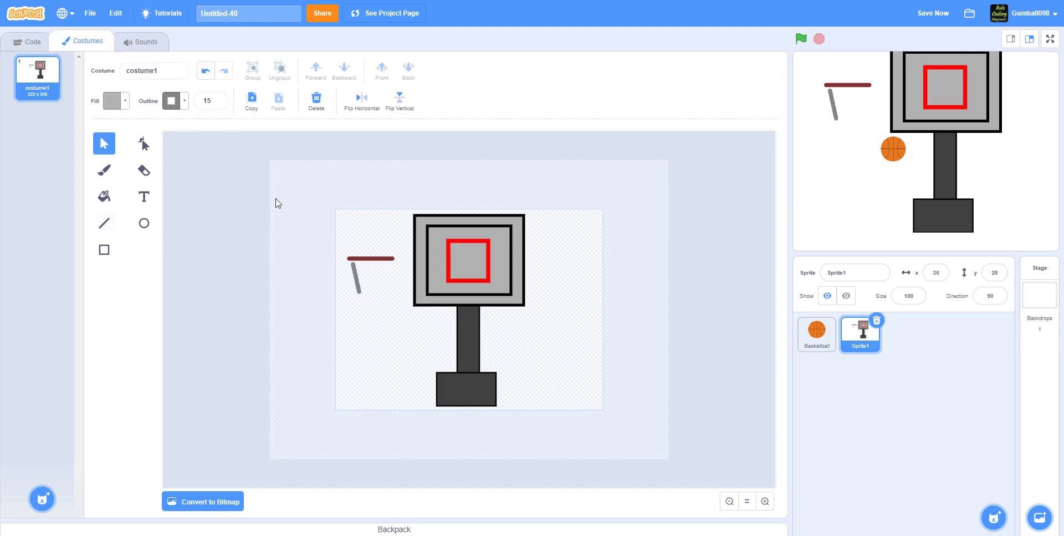
left_click(355, 282)
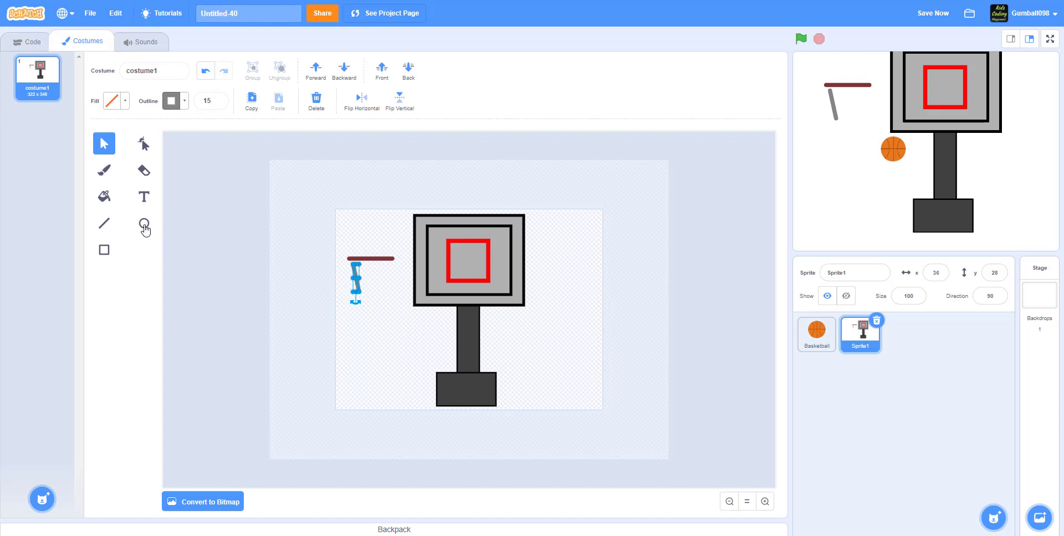
key("ctrl+c")
key("ctrl+v")
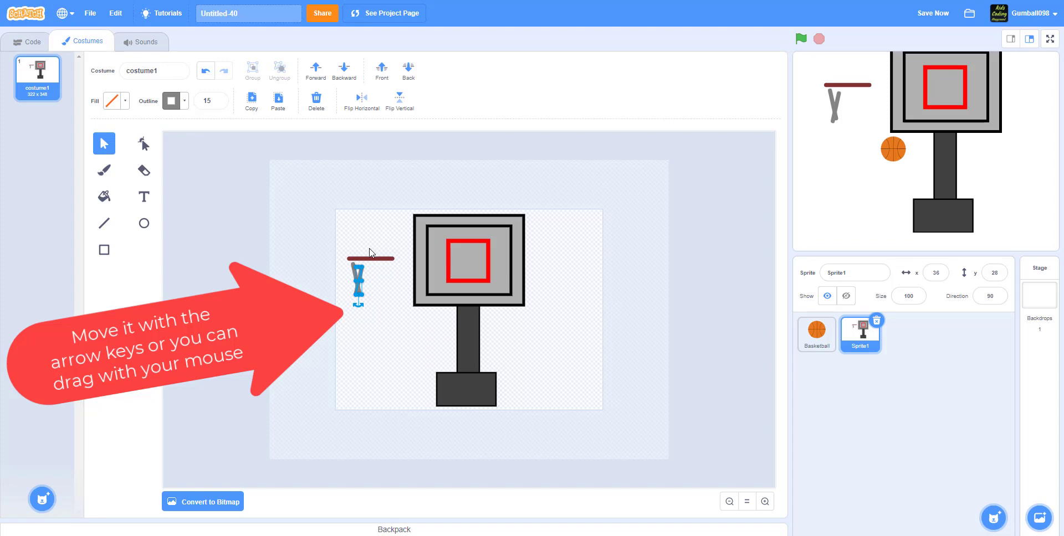
- Move the flipped net line beneath the opposite end of the rim and raise it level with the first net line
key("Right")
key("Right")
key("Right")
key("Right")
key("Right")
key("Right")
key("Right")
key("Right")
key("Right")
key("Right")
key("Right")
key("Right")
key("Right")
key("Right")
key("Right")
key("Right")
key("Right")
key("Right")
key("Right")
key("Right")
key("Right")
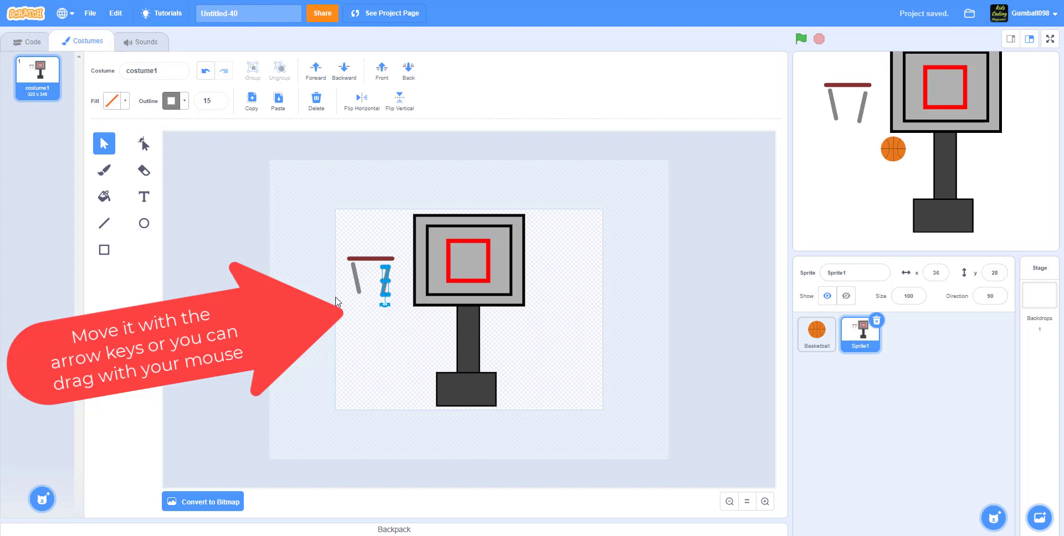
key("Up")
key("Up")
left_click(337, 299)
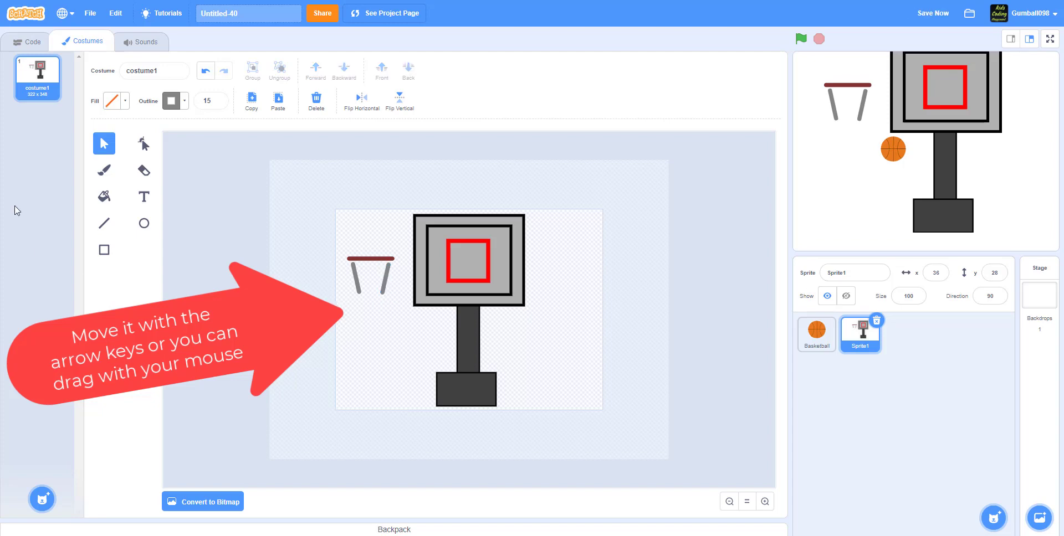
- Draw a vertical gray line midway between the slanted net lines and horizontal cross lines connecting them to form the net
left_click(104, 223)
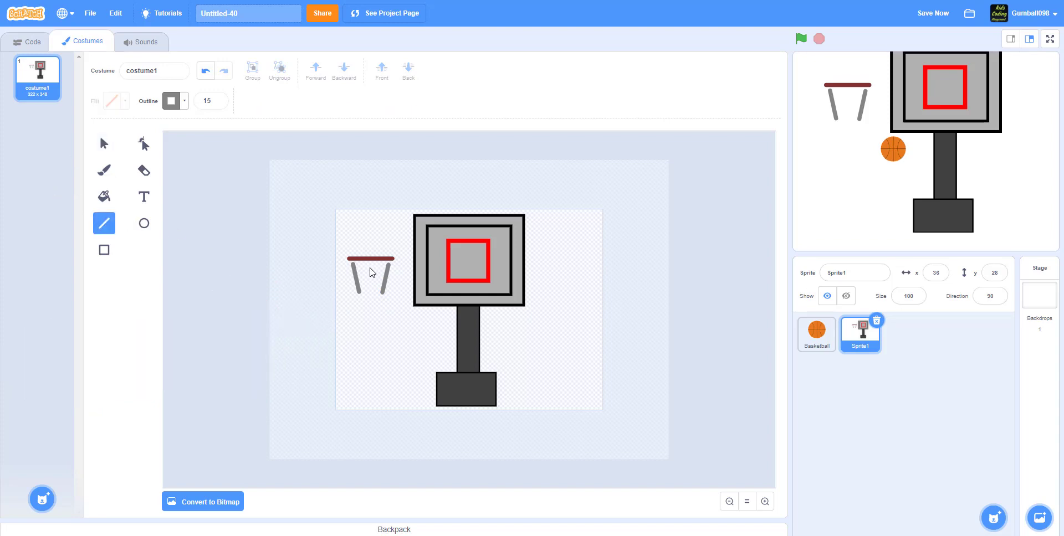
left_click_drag(370, 268, 371, 293)
left_click_drag(360, 272, 387, 278)
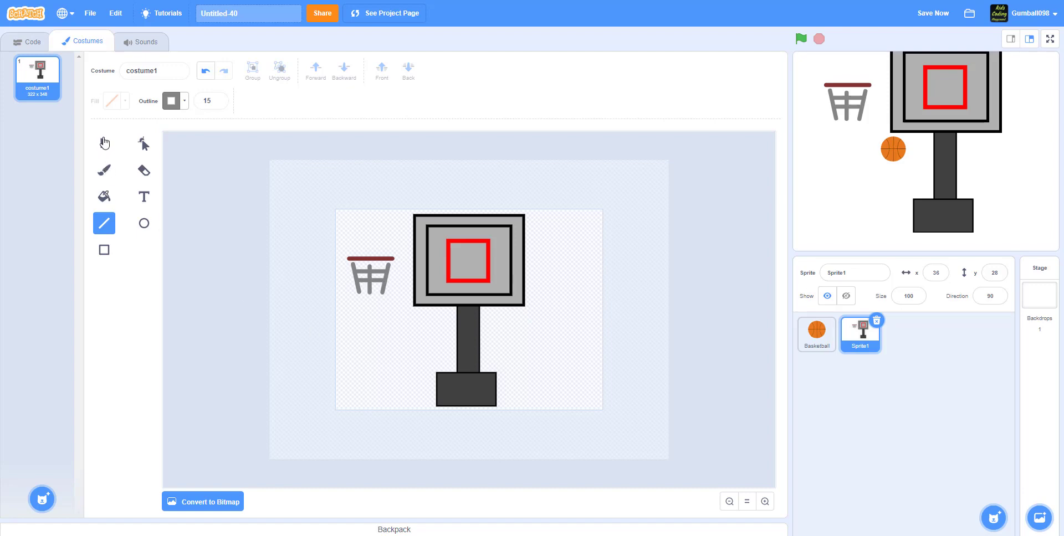
- Group all the gray net lines and raise the group until it touches the rim line
left_click(104, 143)
left_click_drag(342, 268, 398, 299)
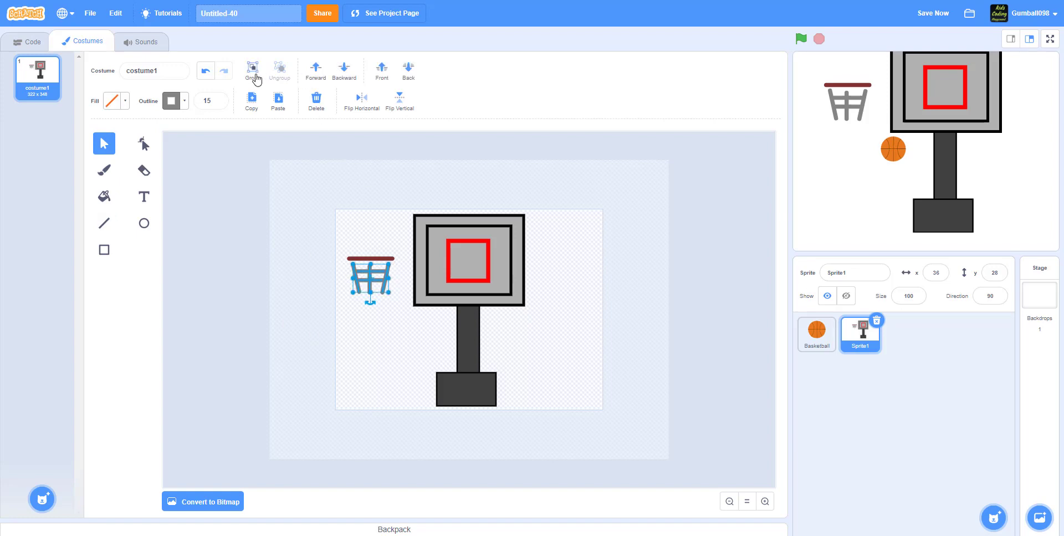
left_click(253, 69)
left_click(373, 277)
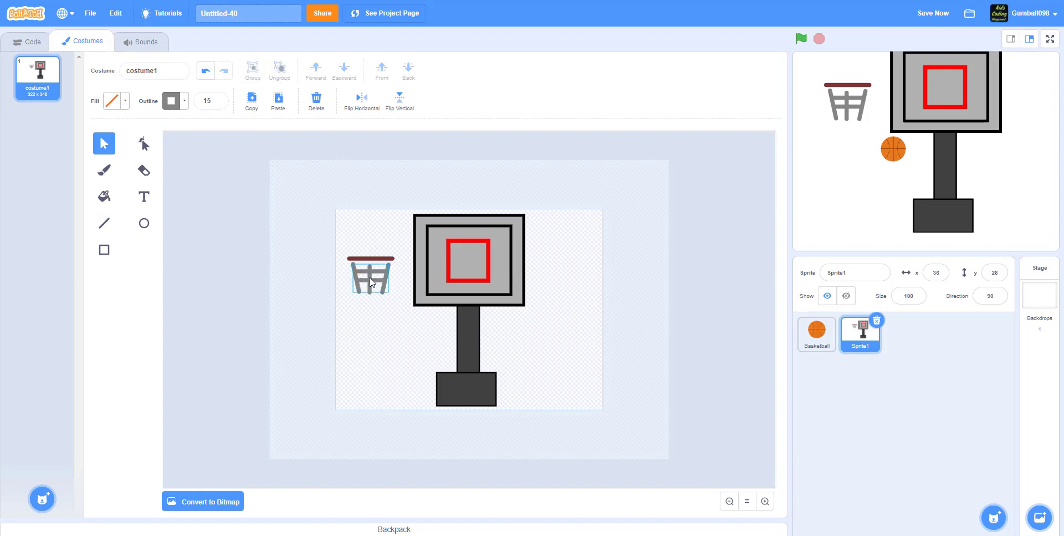
left_click_drag(369, 278, 370, 274)
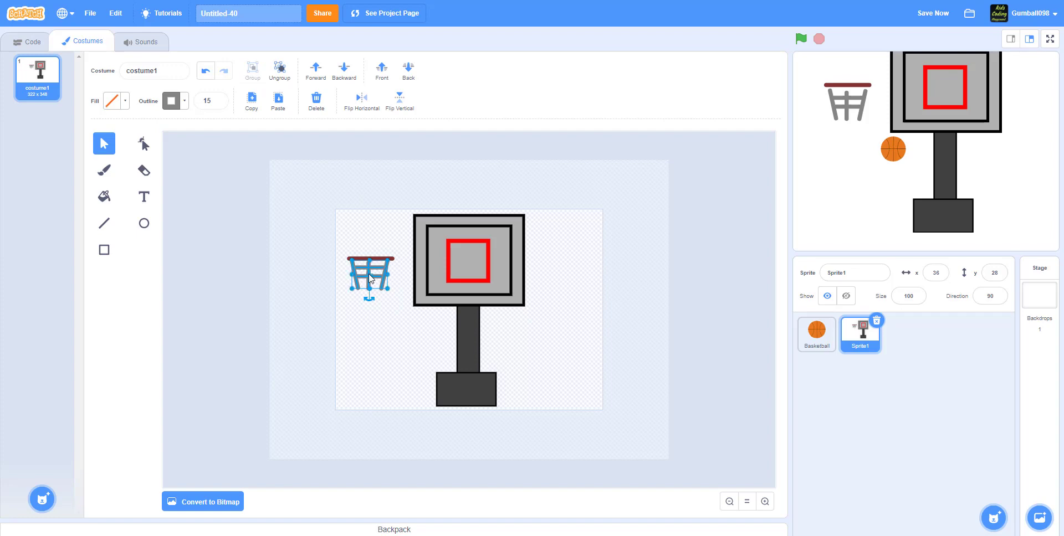
left_click(236, 222)
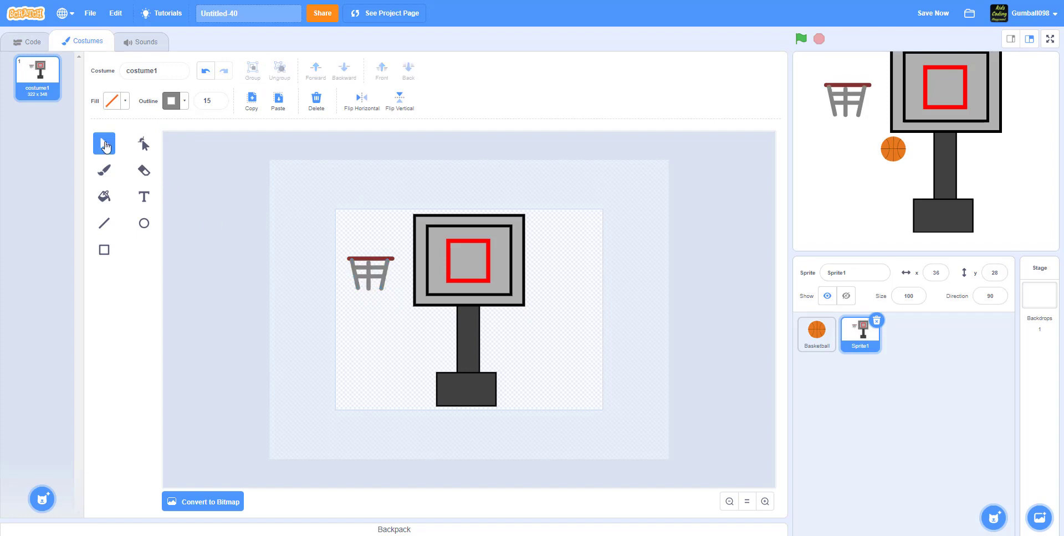
- Bring the dark red rim line to the front of the net and center it over the net
left_click(373, 260)
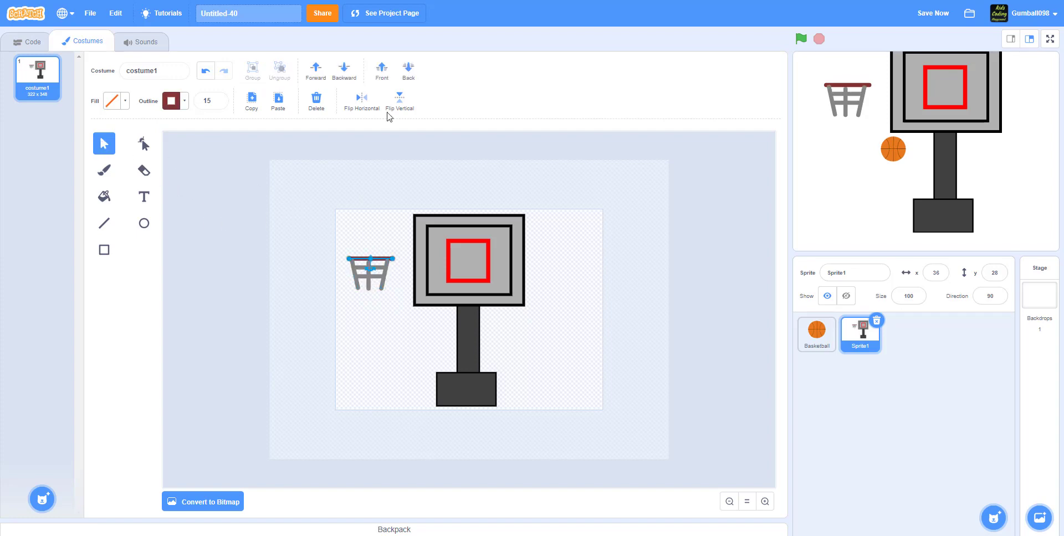
left_click(381, 72)
left_click(351, 231)
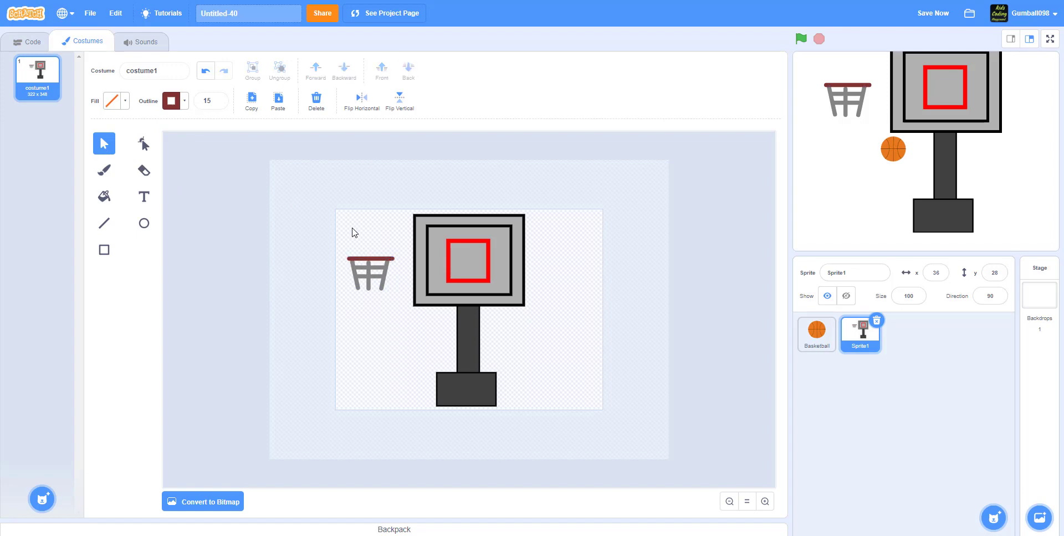
left_click(371, 259)
left_click_drag(369, 258, 369, 258)
- Group the rim with the net and place the group at the bottom edge of the backboard's red square
left_click(343, 250)
left_click_drag(395, 290, 398, 292)
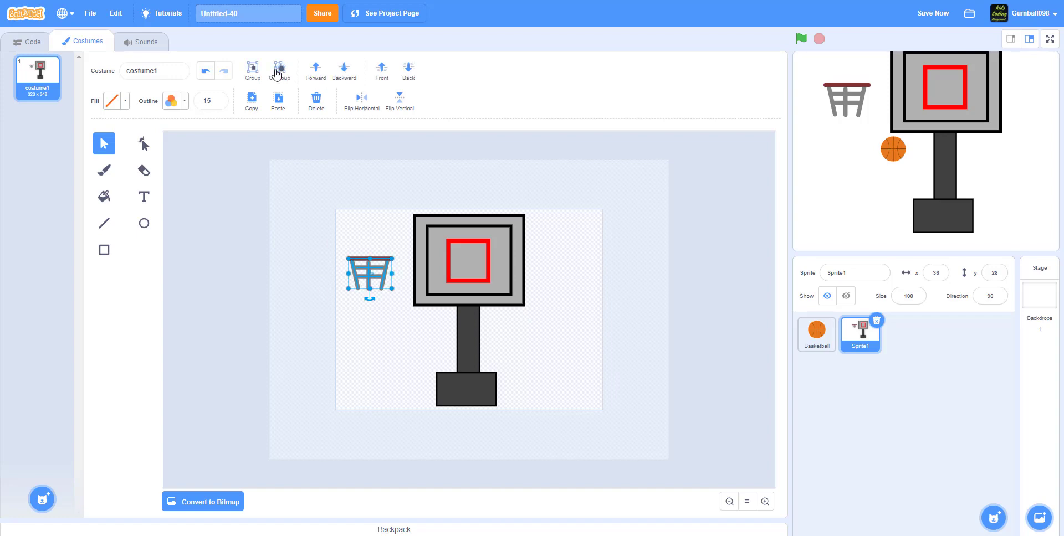
left_click(251, 72)
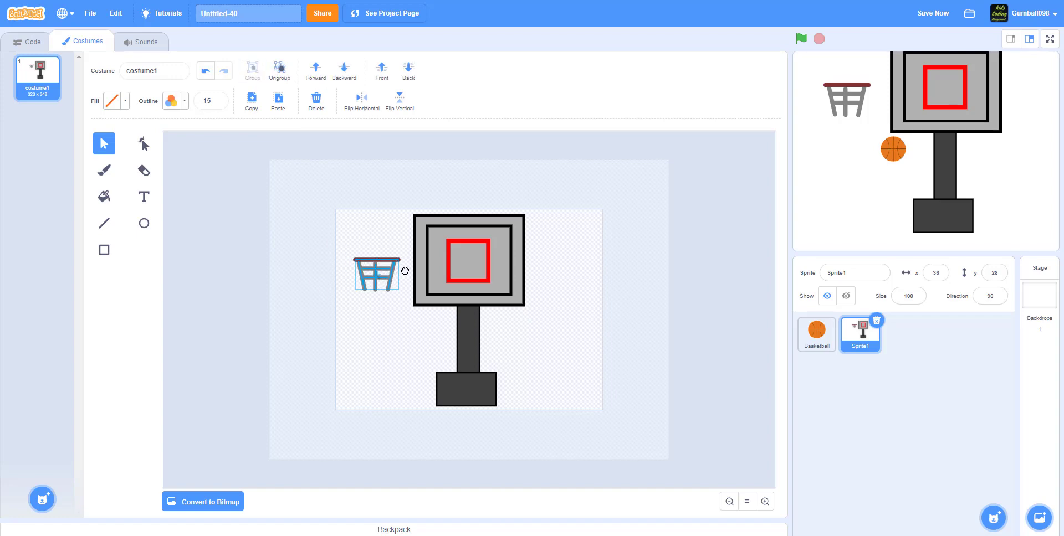
left_click_drag(369, 268, 467, 290)
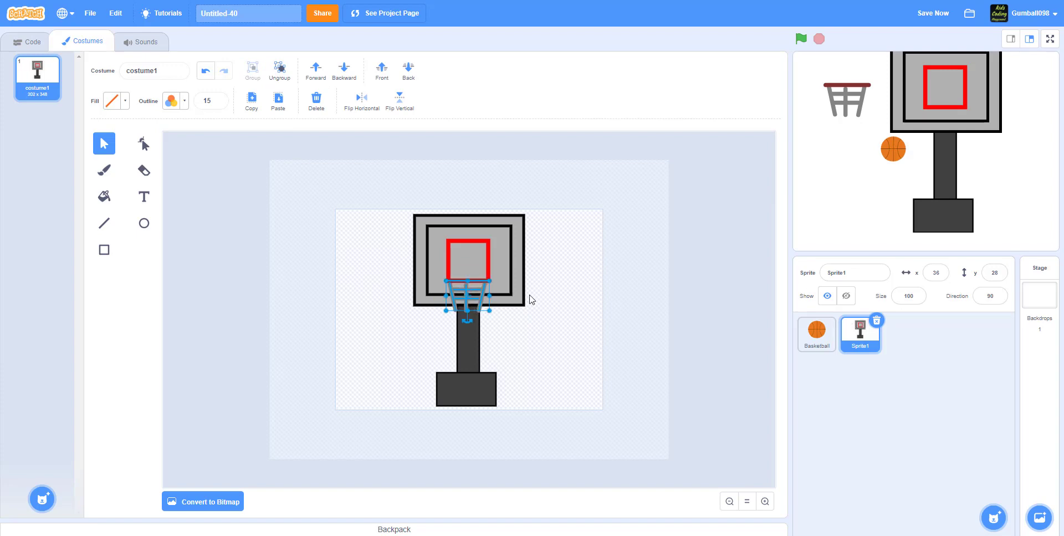
left_click(594, 306)
left_click(476, 354)
left_click(526, 340)
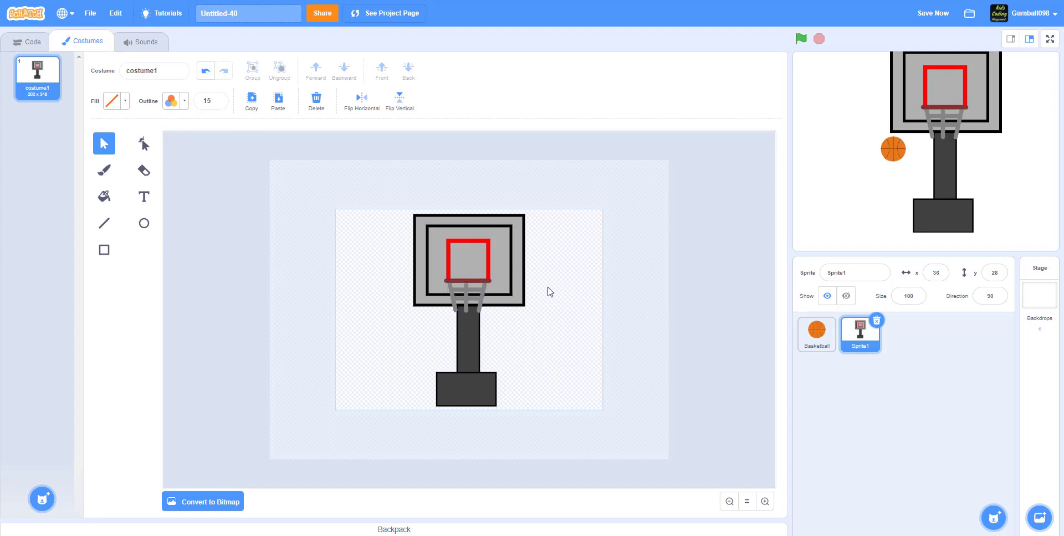
- Resize the dark base of the hoop stand into a wider, flatter rectangle centered beneath the pole
left_click(468, 379)
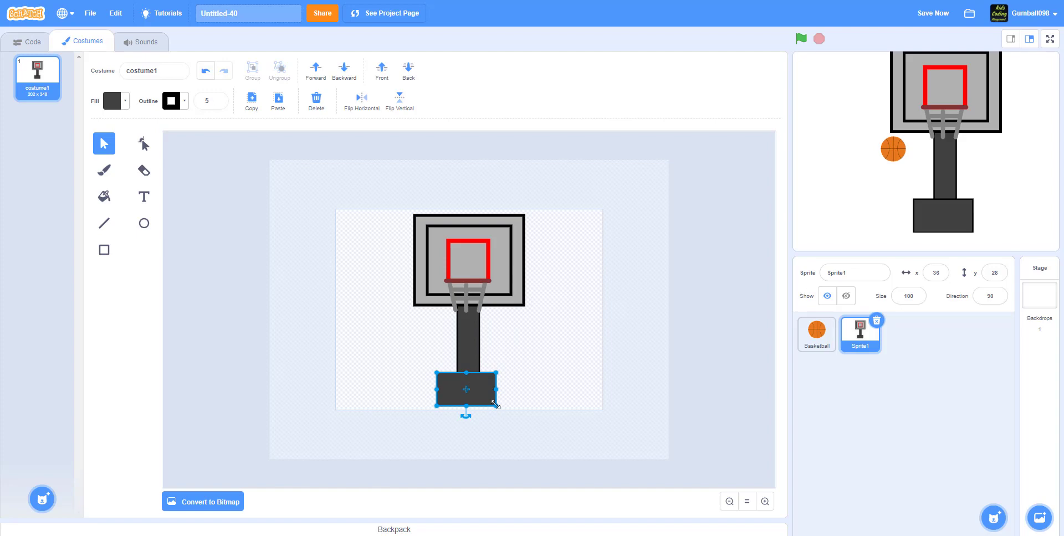
mouse_move(495, 406)
left_mouse_down()
mouse_move(558, 394)
mouse_move(504, 397)
left_mouse_up()
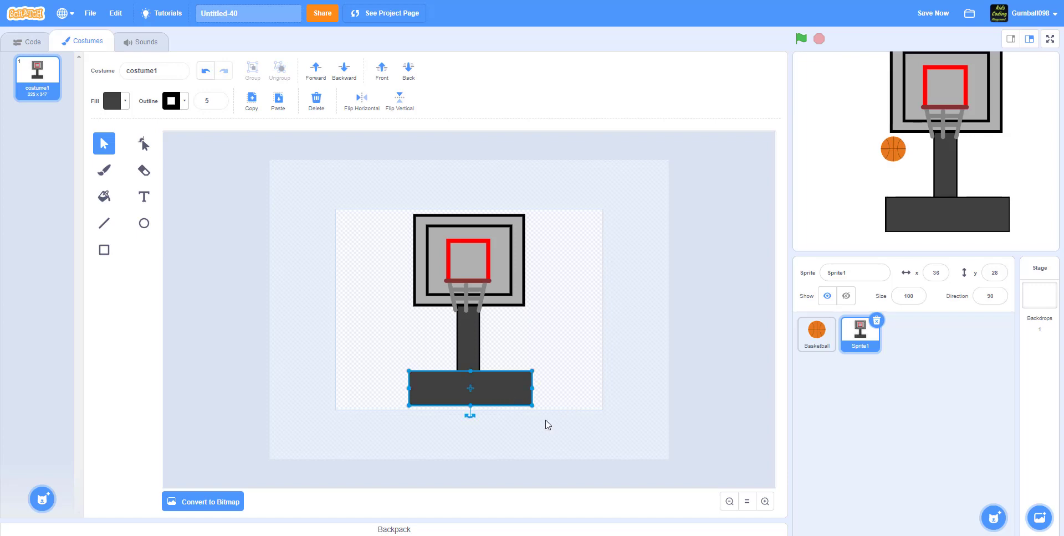
left_click(403, 531)
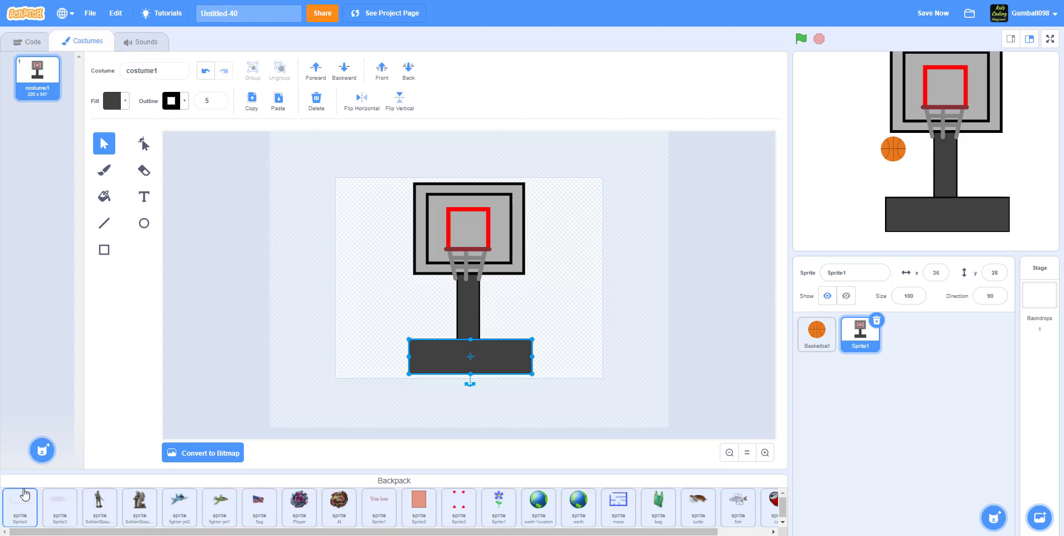
left_click(248, 482)
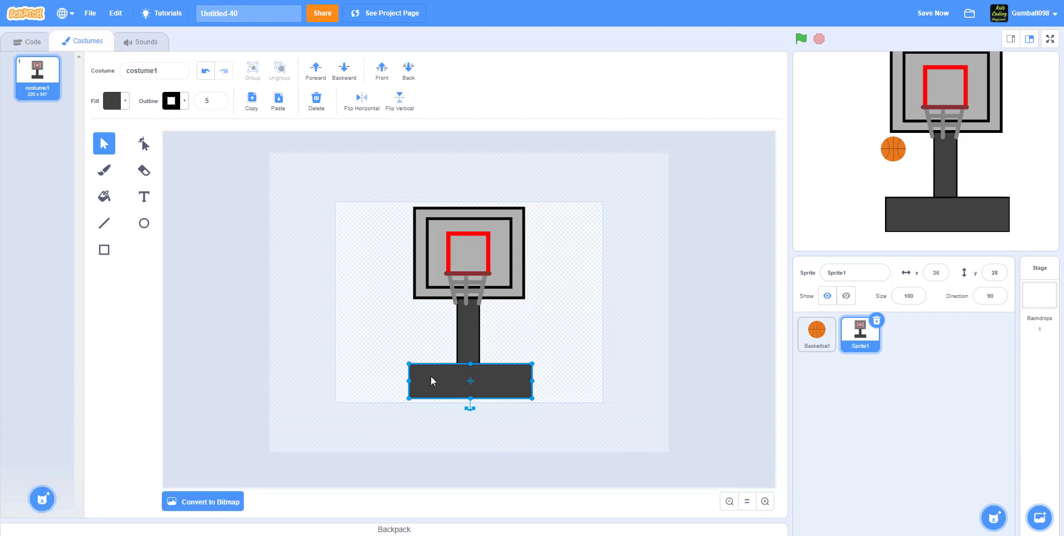
left_click_drag(531, 380, 476, 384)
left_click(518, 381)
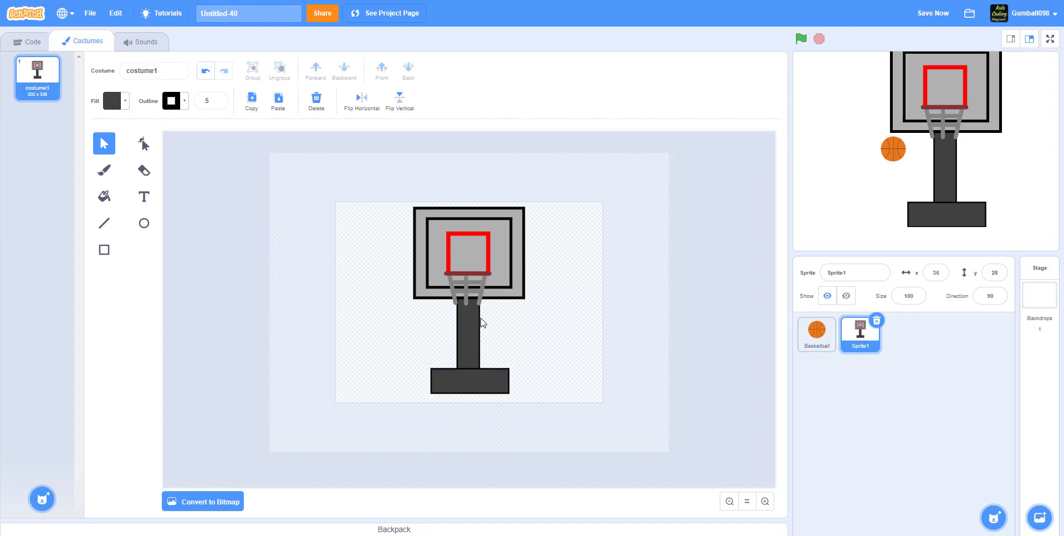
- Copy the backboard's red-outlined square and paste it into the costume of a new painted sprite
left_click(476, 239)
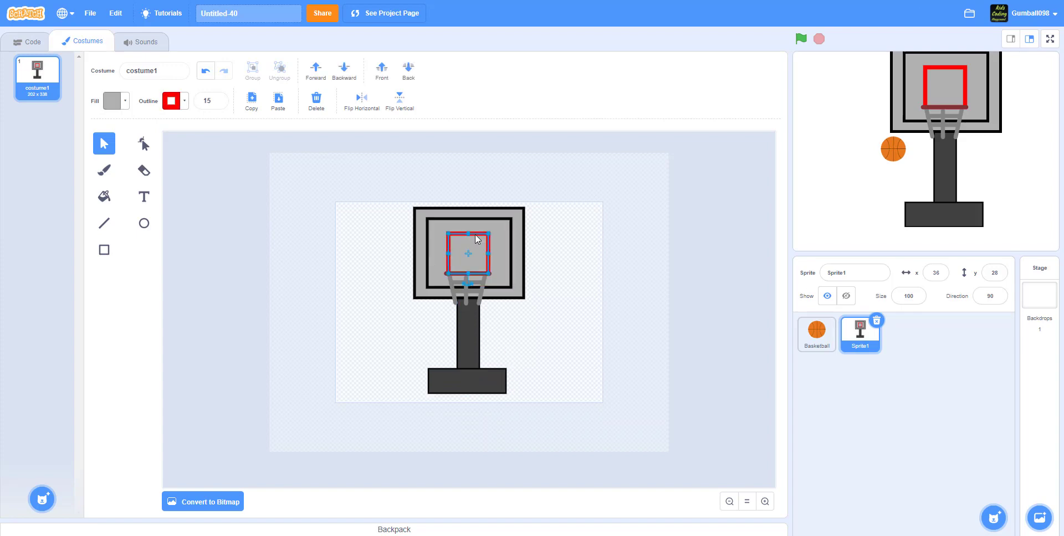
mouse_move(994, 516)
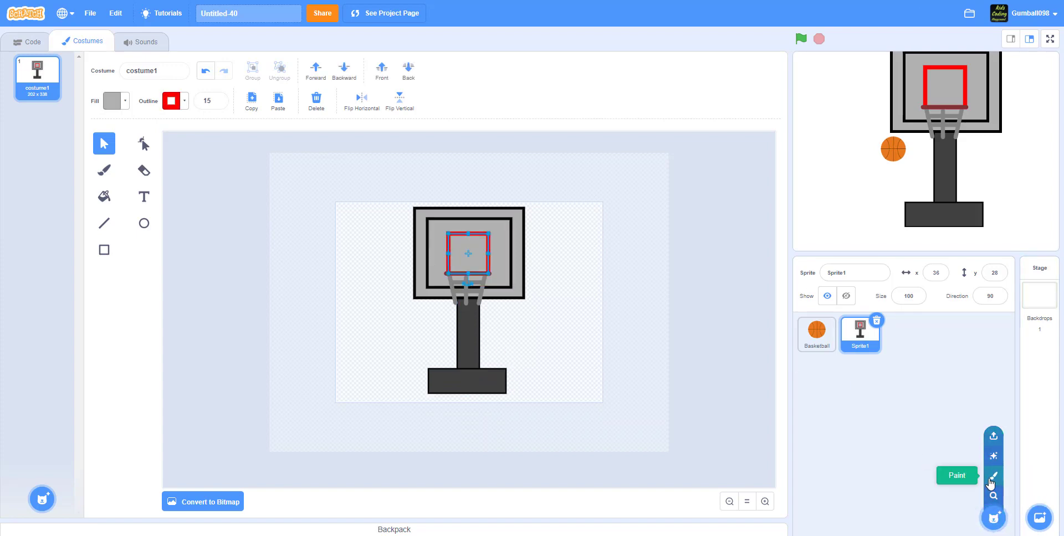
left_click(991, 484)
key("ctrl+v")
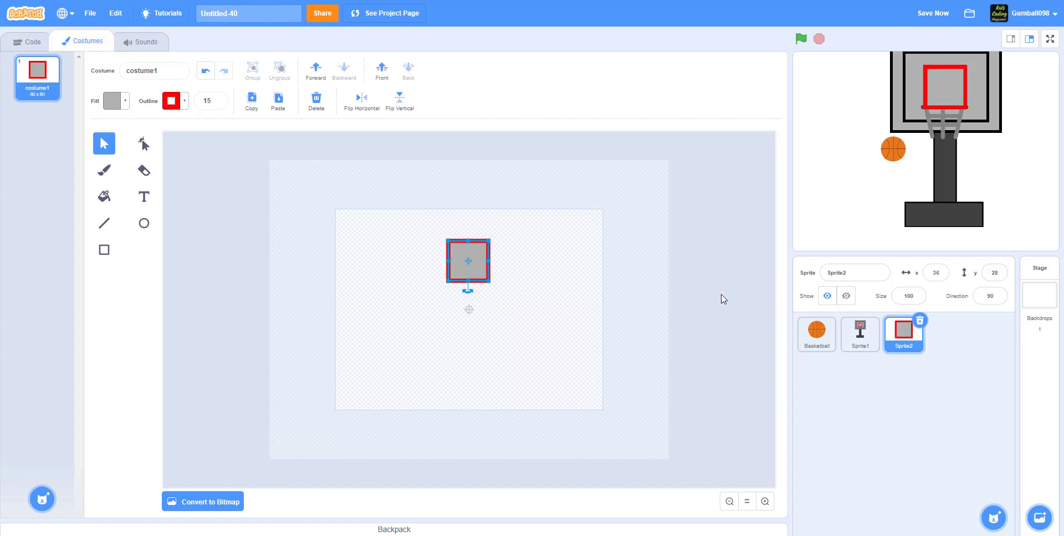
left_click(728, 303)
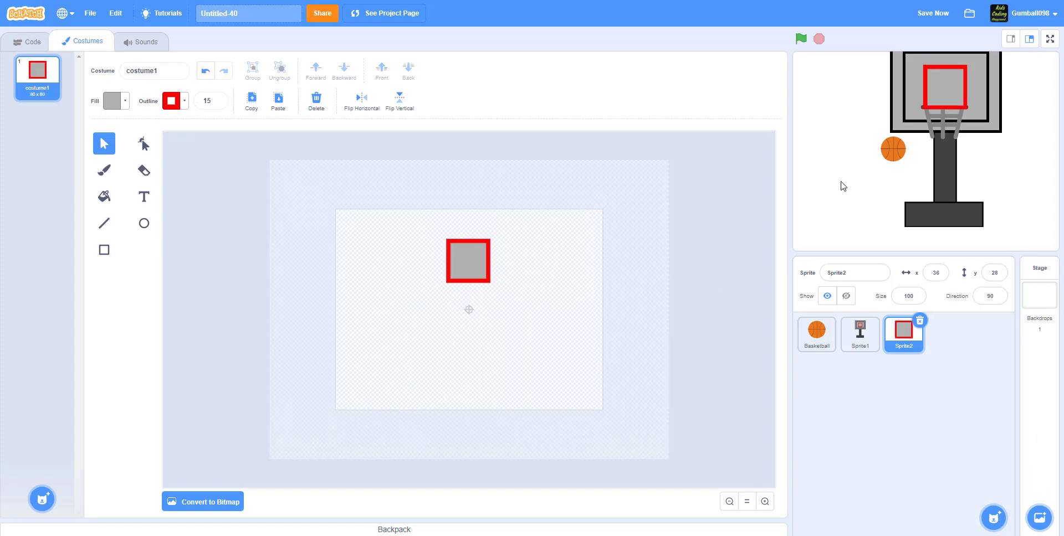
- Move the hoop sprite to the middle of the stage and place the red square sprite over the hoop's own red square
left_click(938, 21)
left_click_drag(983, 89, 964, 105)
left_click(903, 333)
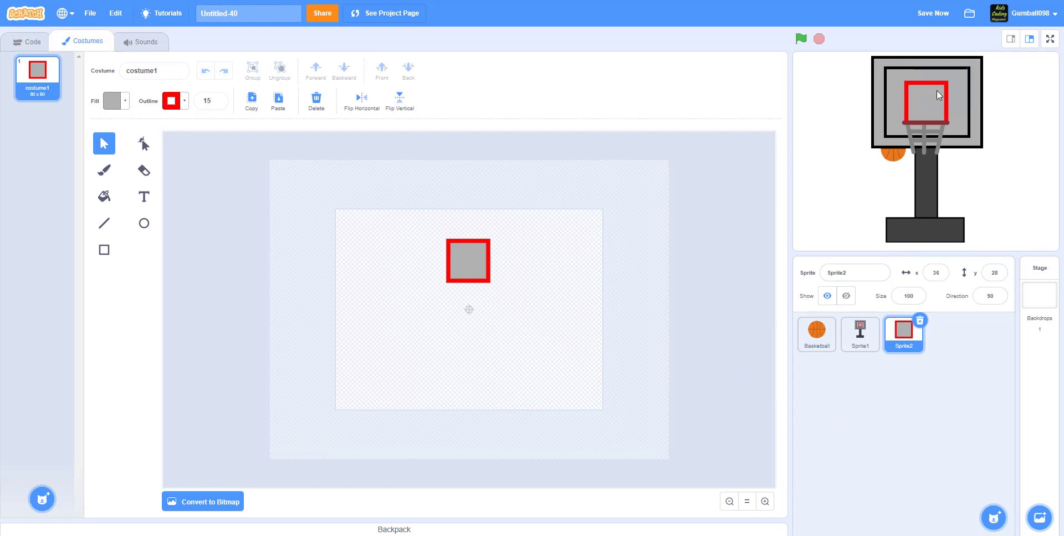
left_click_drag(899, 92, 839, 96)
left_click_drag(949, 84, 1021, 136)
left_click_drag(896, 128, 956, 124)
left_click_drag(1021, 149, 953, 131)
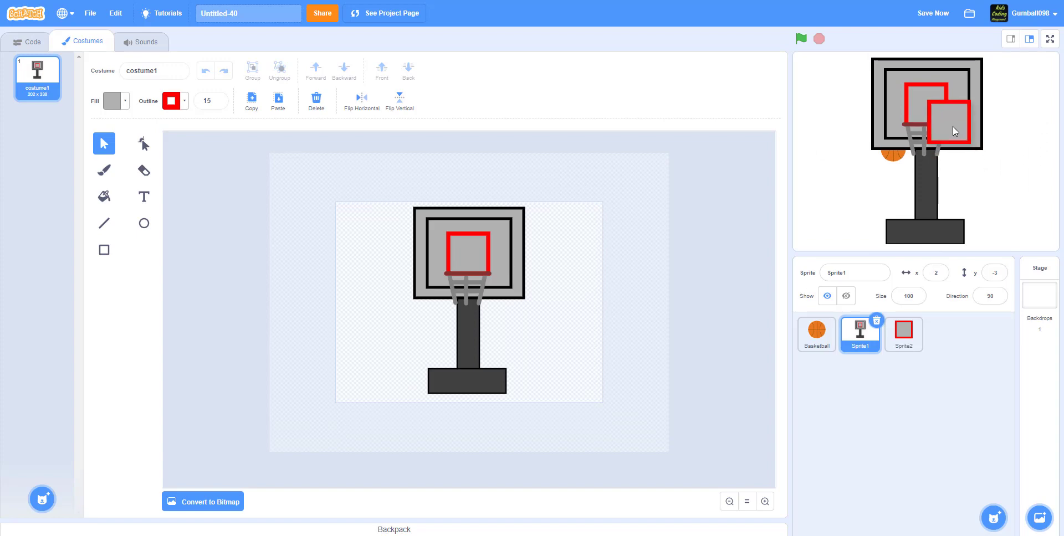
left_click(930, 108)
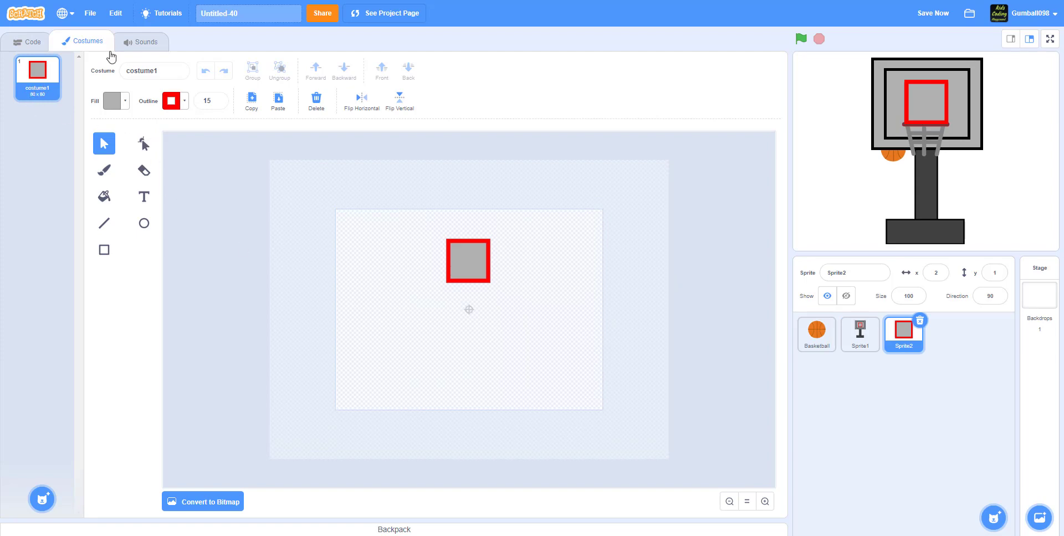
- Give the red square sprite a script that sends it to the back layer when the green flag is clicked
left_click(33, 43)
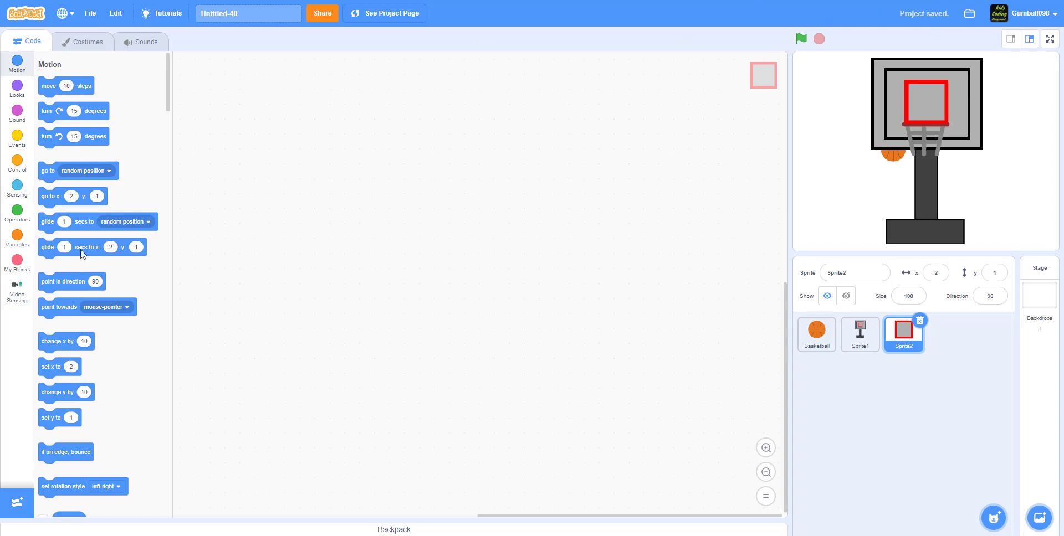
left_click(17, 136)
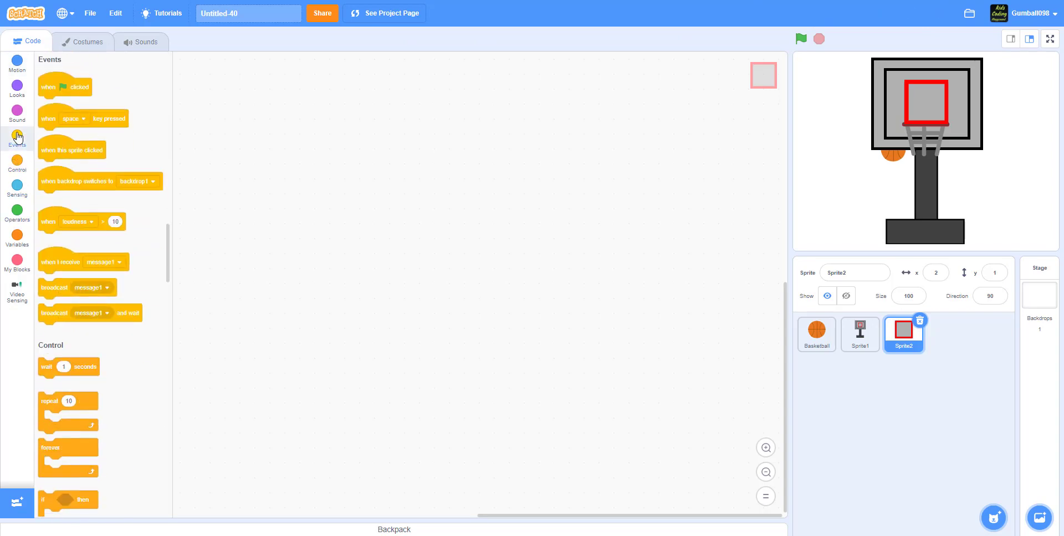
left_click_drag(91, 94, 349, 146)
left_click(41, 88)
left_click(32, 95)
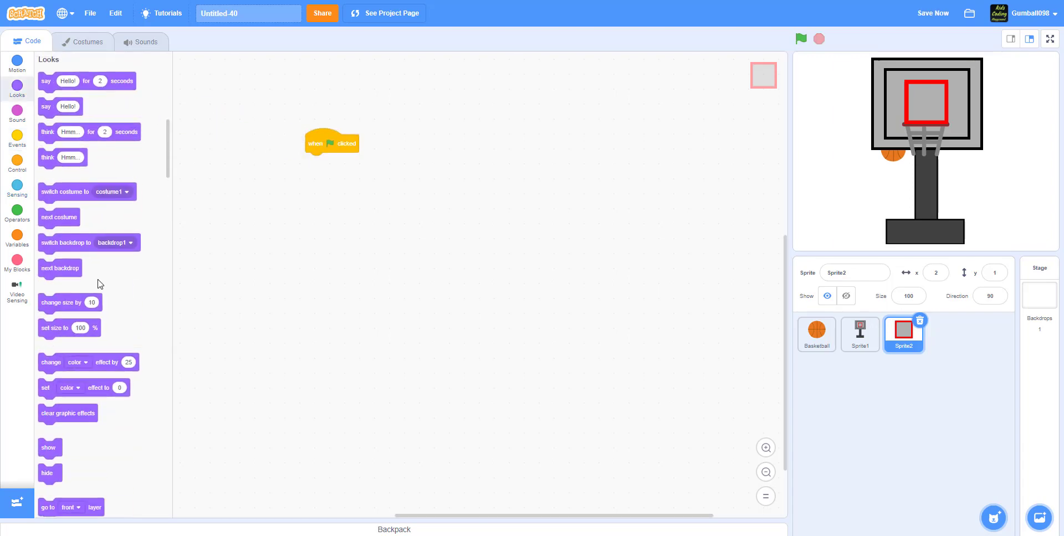
scroll(88, 362, "down", 3)
left_click_drag(45, 341, 314, 164)
left_click(339, 161)
left_click(339, 207)
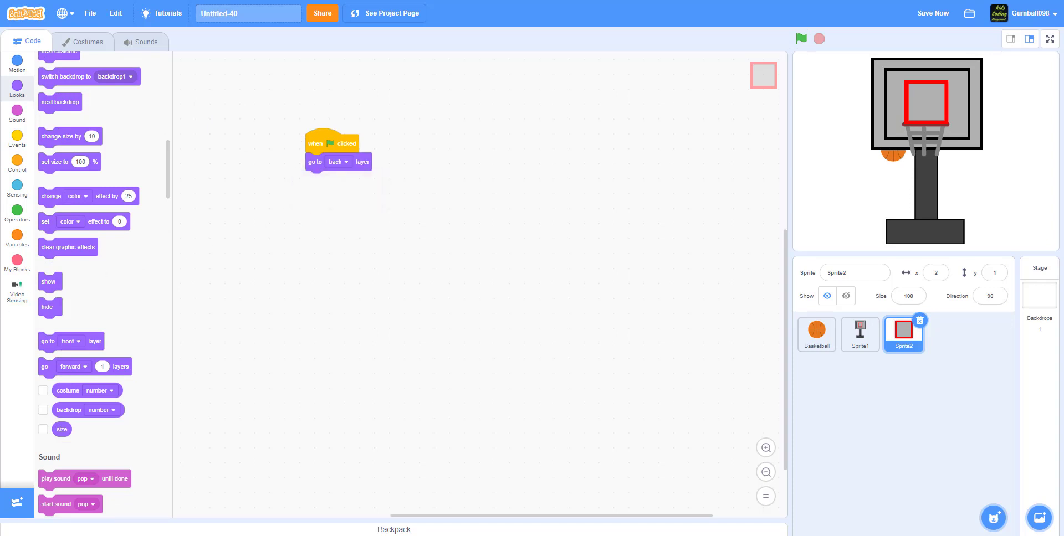
left_click(1026, 355)
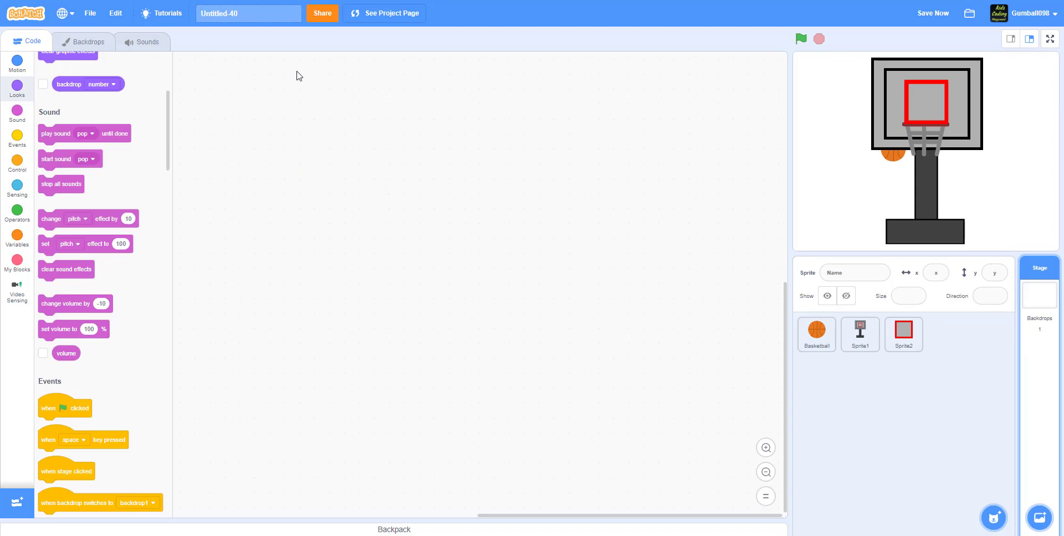
left_click(60, 45)
left_click(905, 339)
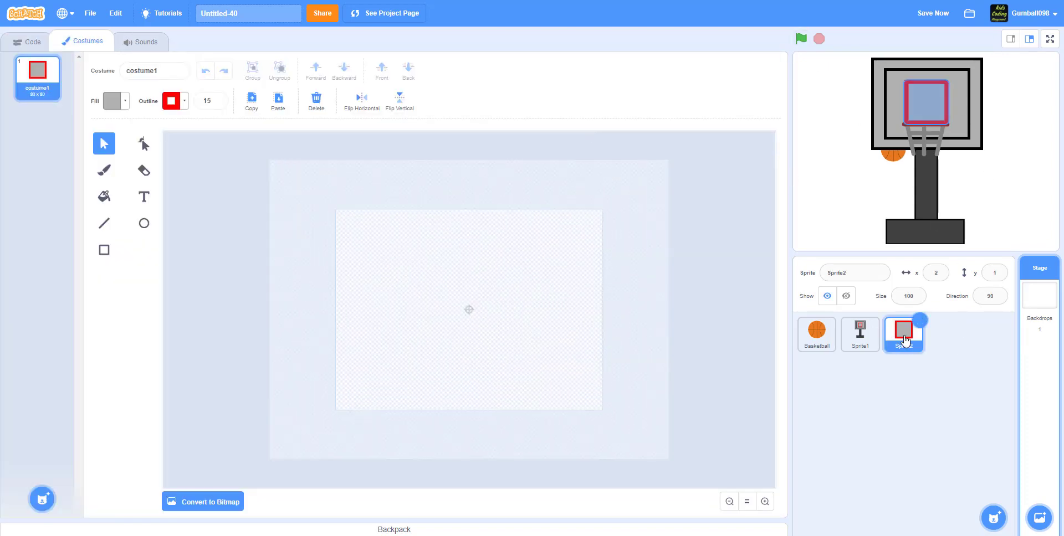
left_click(28, 41)
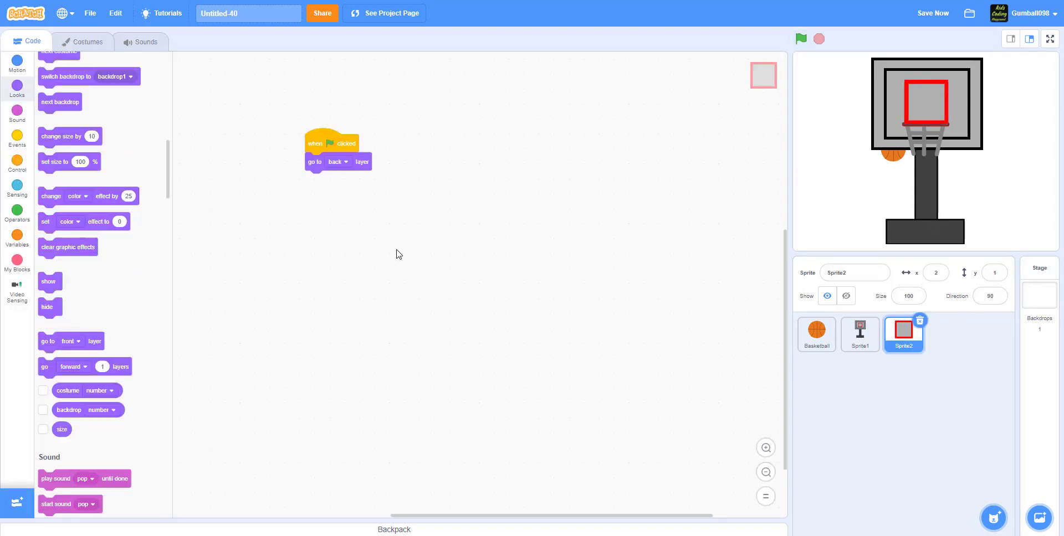
- Draw a bright blue filled rectangle on the stage backdrop, large enough to cover the whole visible stage area
left_click(1035, 338)
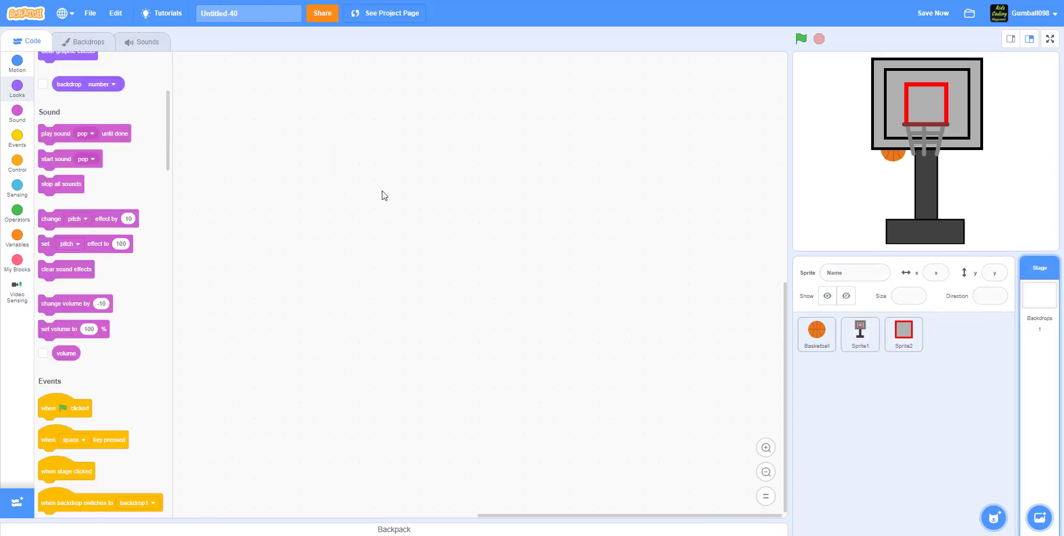
left_click(86, 42)
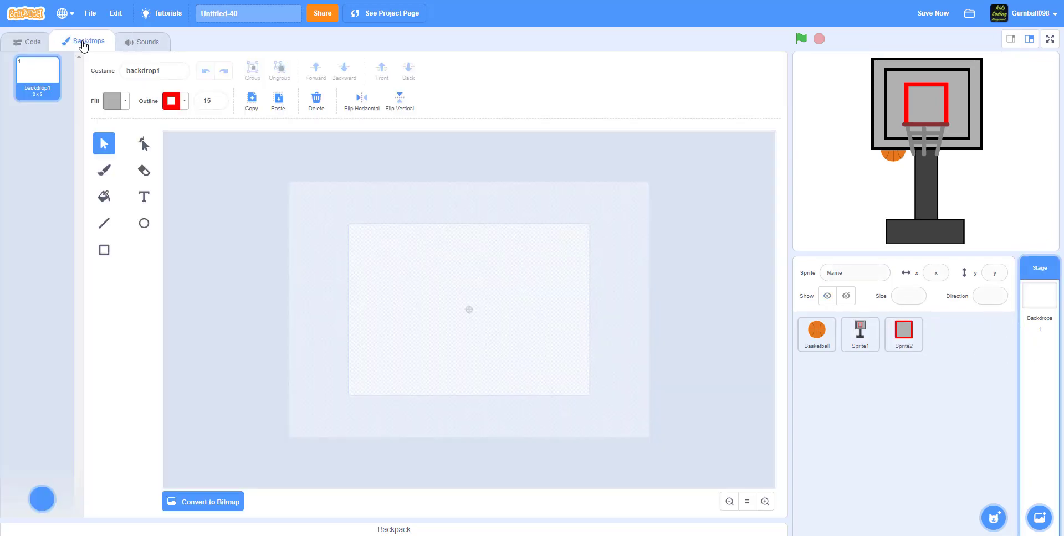
left_click(111, 104)
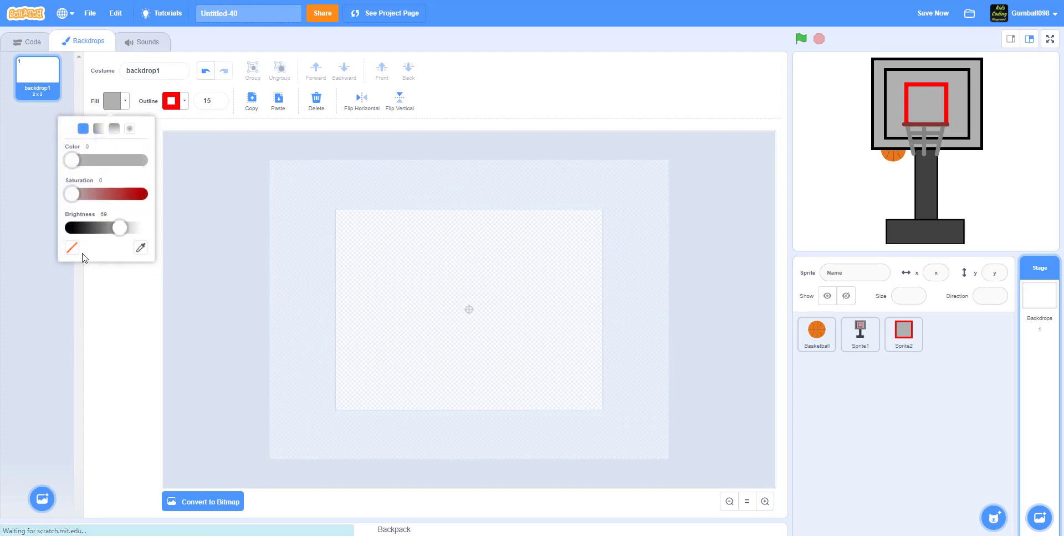
left_click_drag(119, 227, 157, 218)
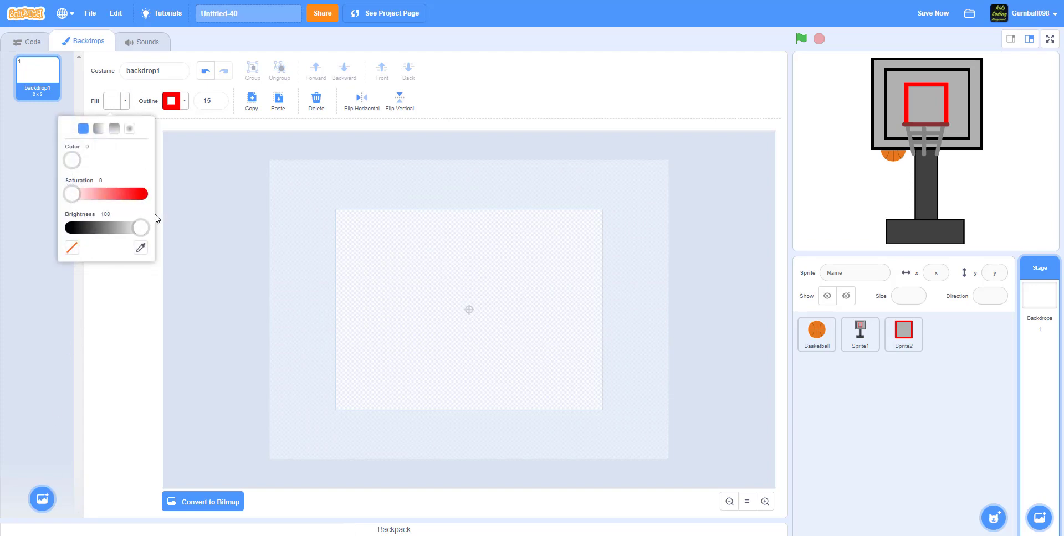
left_click_drag(74, 195, 143, 194)
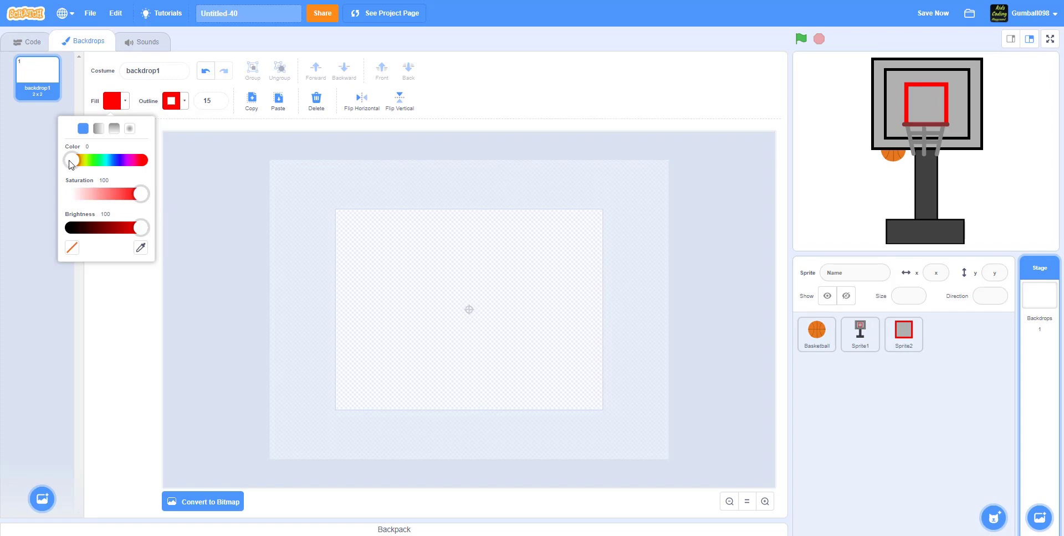
left_click_drag(71, 162, 108, 172)
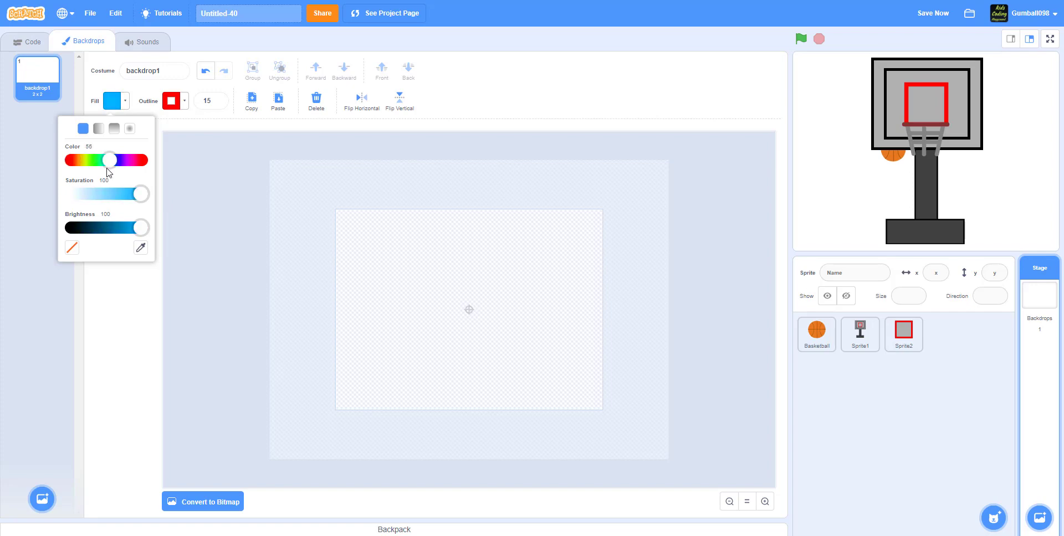
left_click(106, 371)
left_click(104, 250)
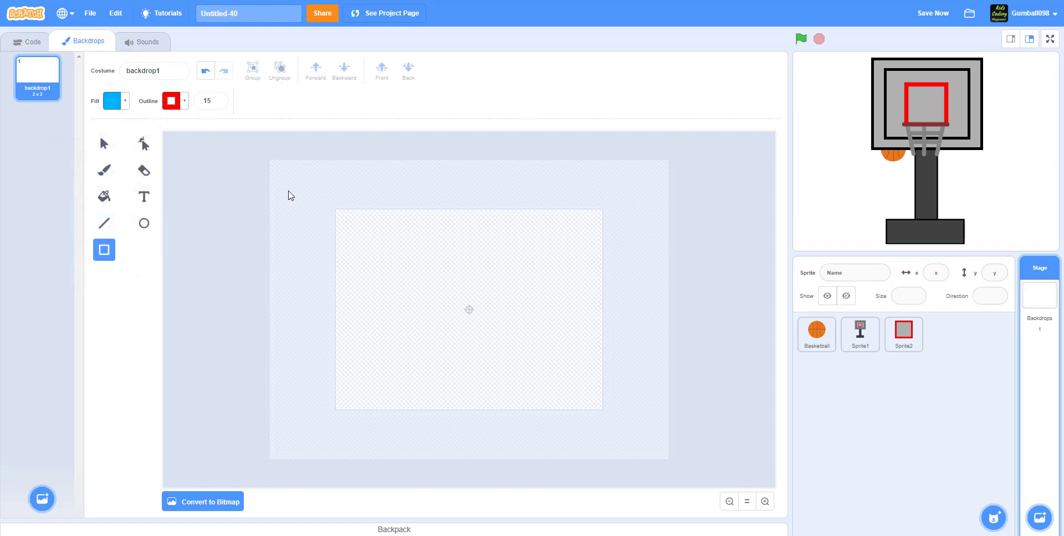
left_click_drag(292, 187, 632, 431)
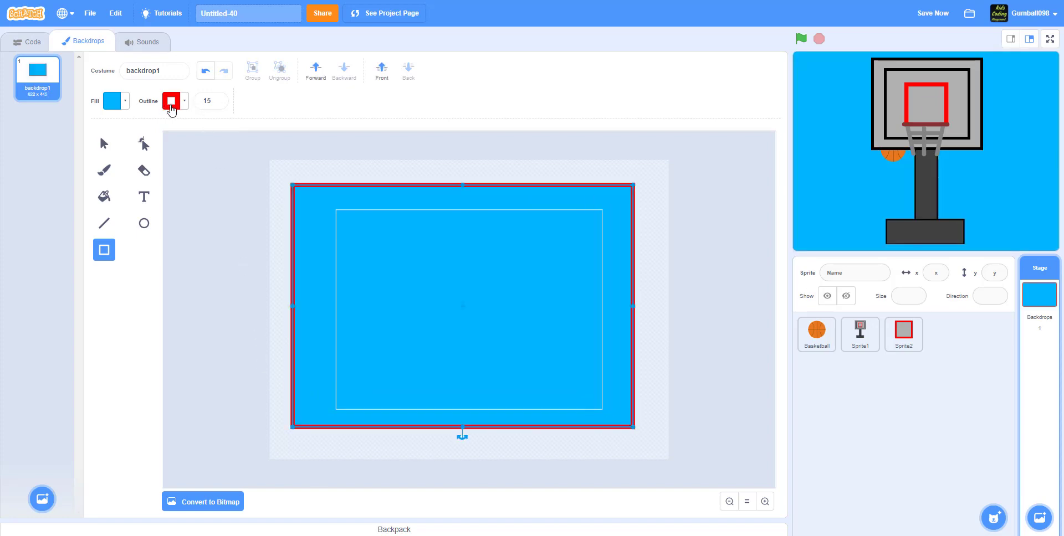
- Remove the outline from the blue backdrop rectangle
left_click(171, 110)
left_click_drag(195, 228, 114, 228)
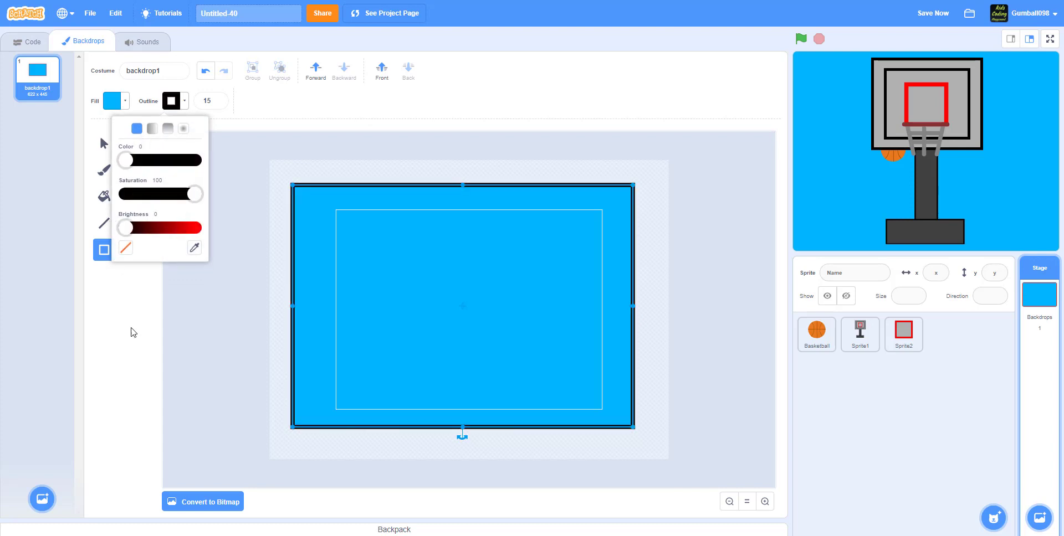
left_click(125, 248)
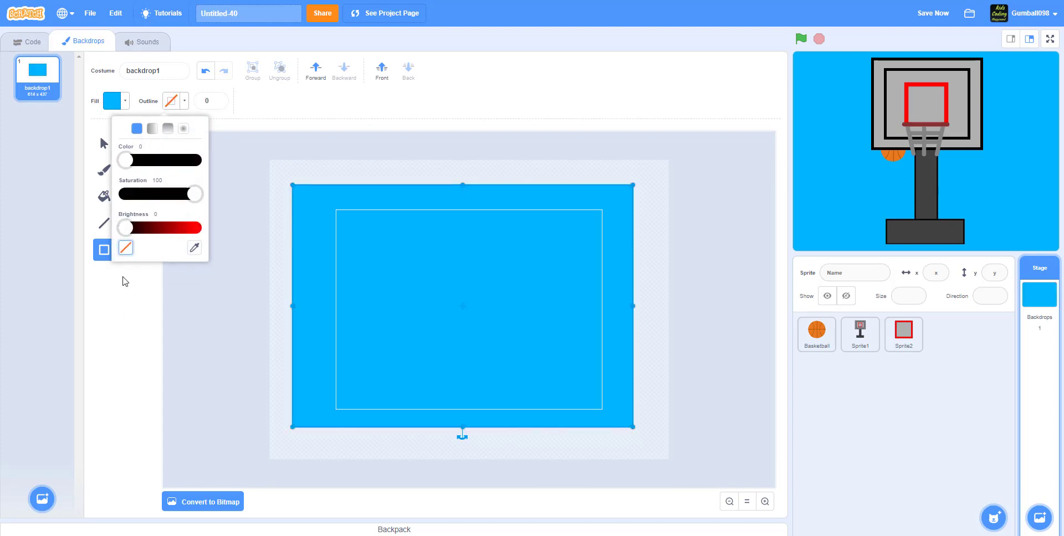
left_click(222, 305)
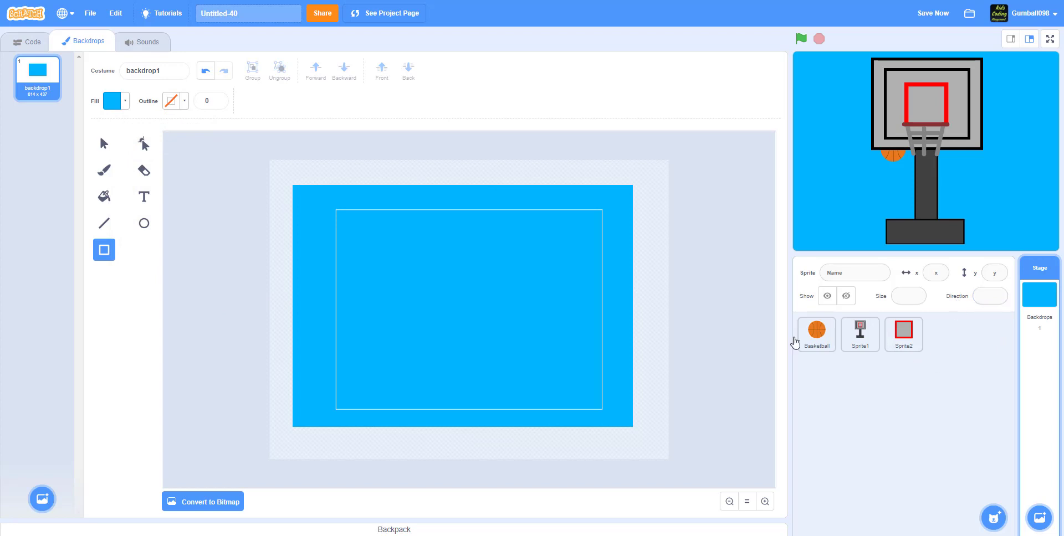
left_click_drag(589, 312, 625, 309)
left_click(103, 143)
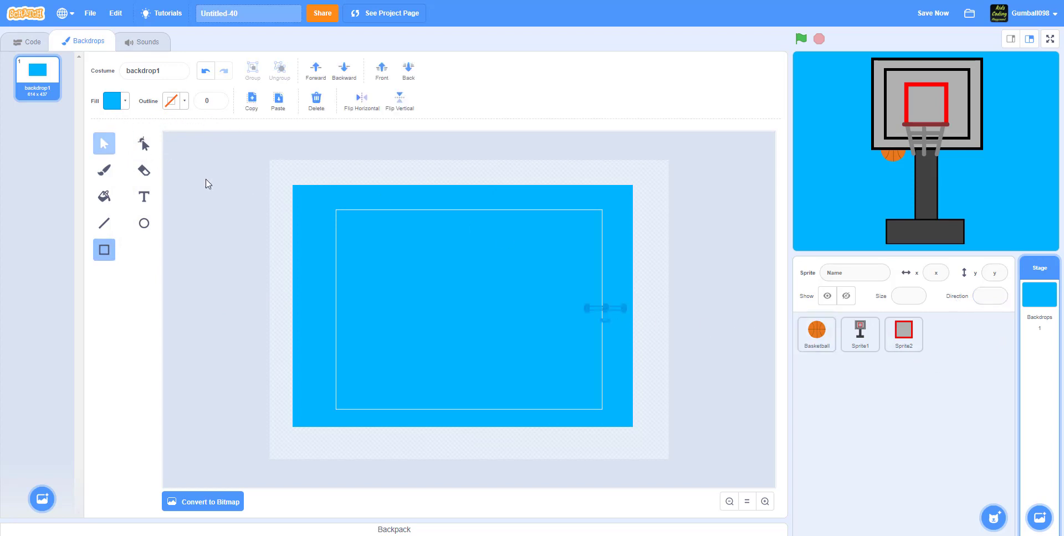
left_click(662, 283)
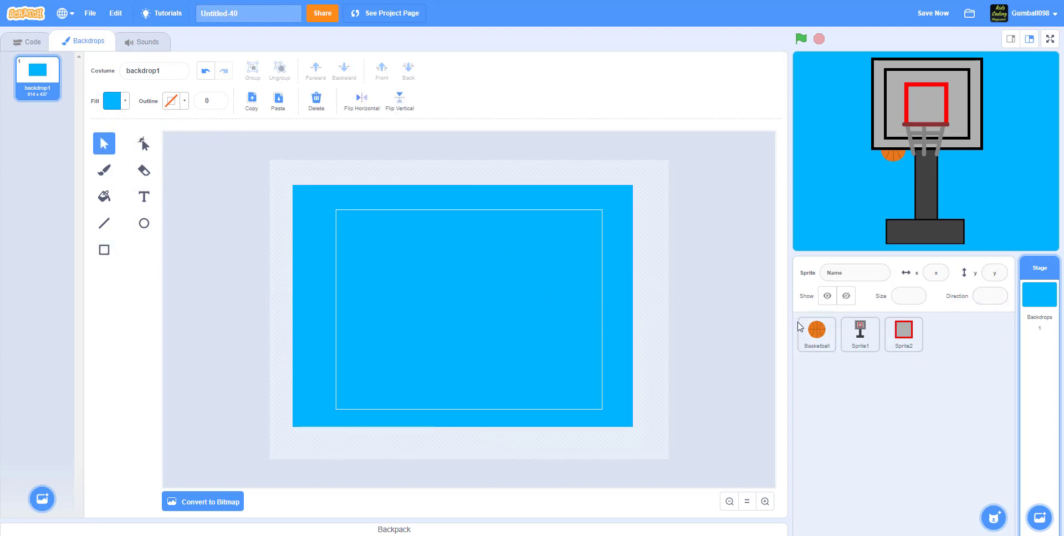
- Start a script for the basketball sprite that shows it when the green flag is clicked
left_click(830, 333)
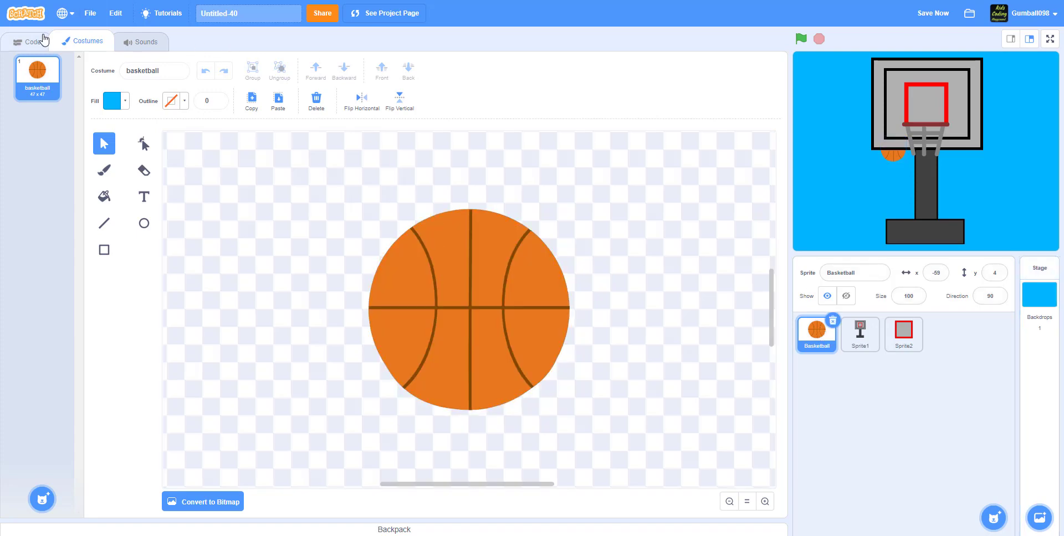
left_click(28, 40)
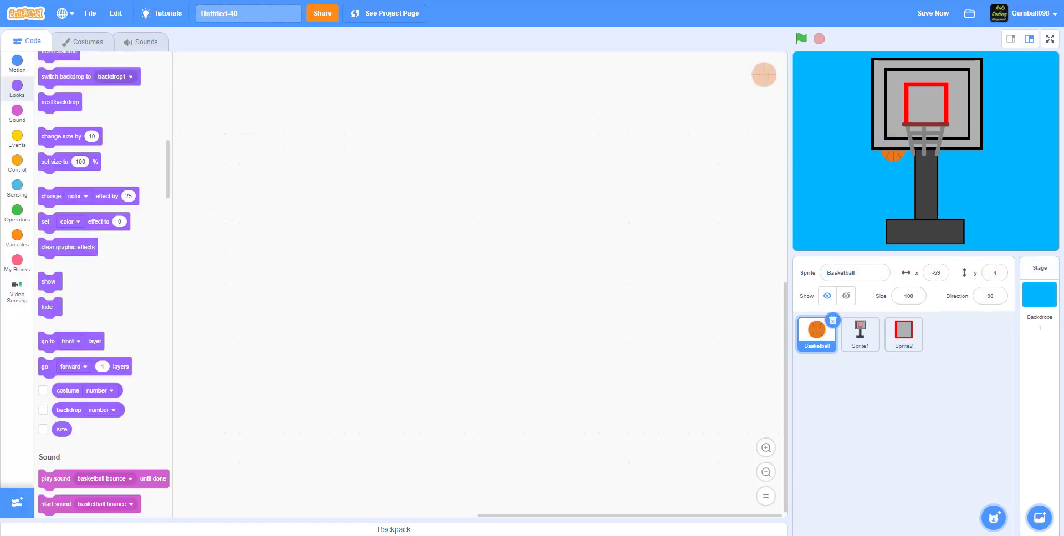
left_click(21, 142)
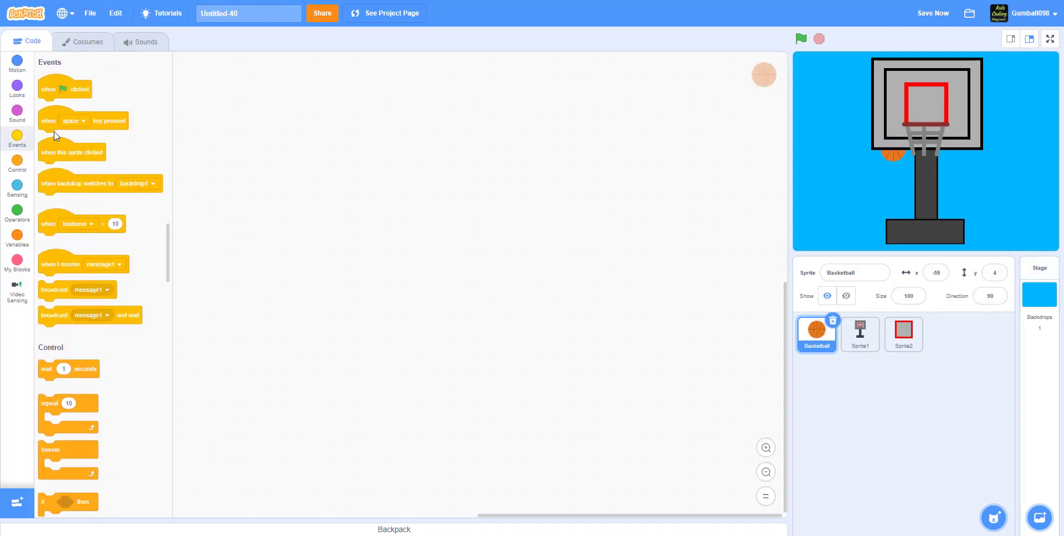
left_click_drag(62, 95, 254, 160)
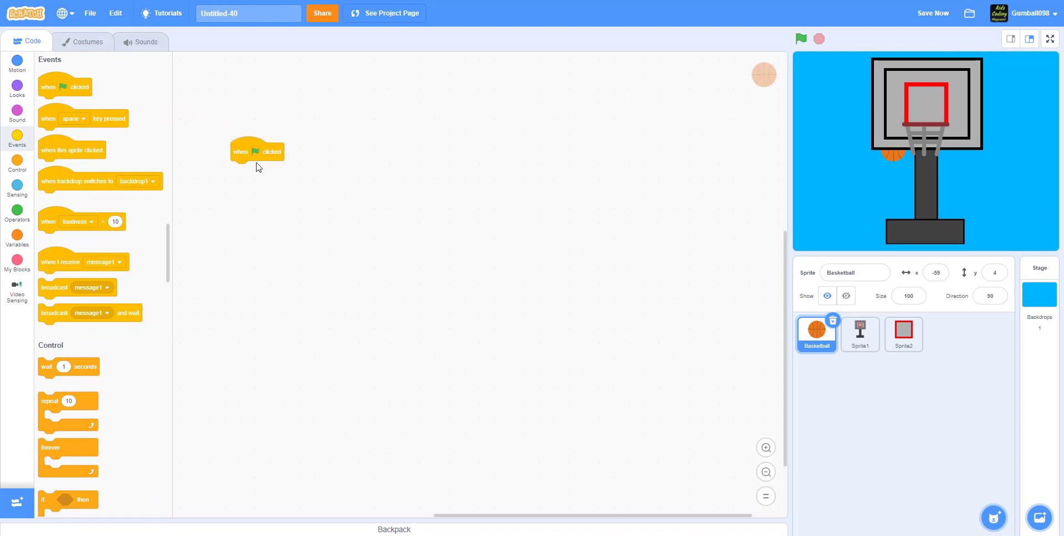
left_click(769, 455)
left_click(769, 455)
left_click(769, 455)
left_click(769, 455)
left_click_drag(521, 292, 573, 319)
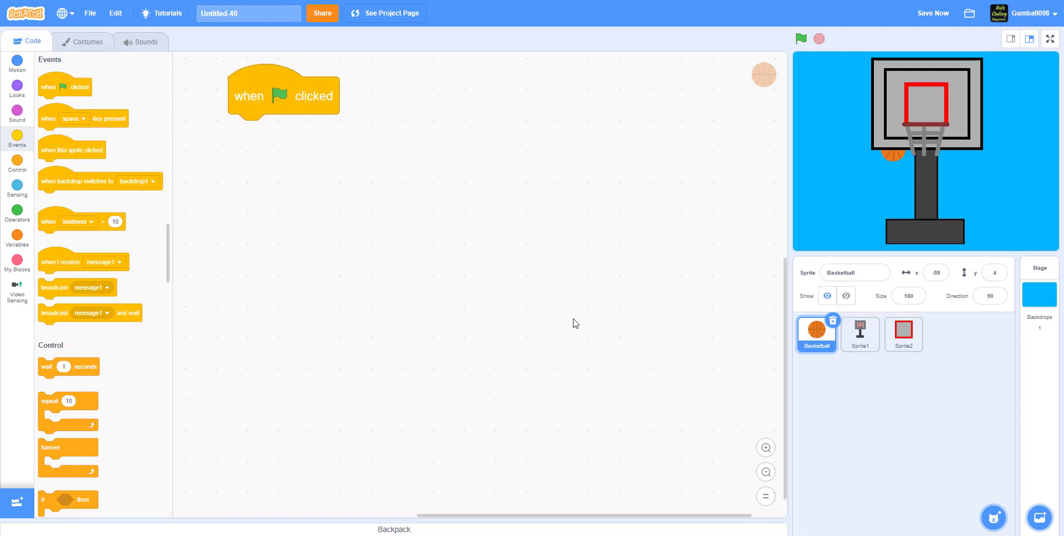
left_click(18, 87)
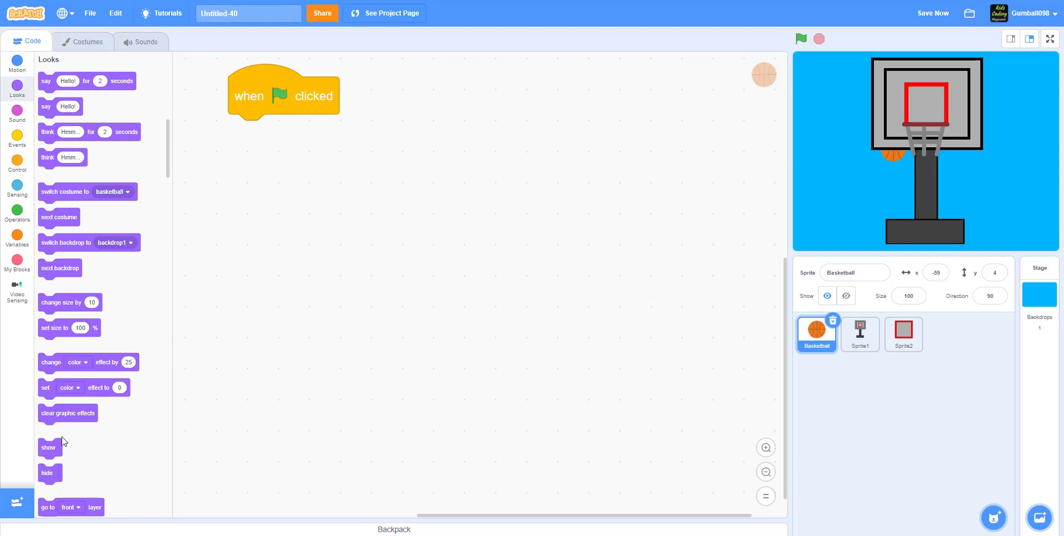
left_click_drag(48, 448, 213, 117)
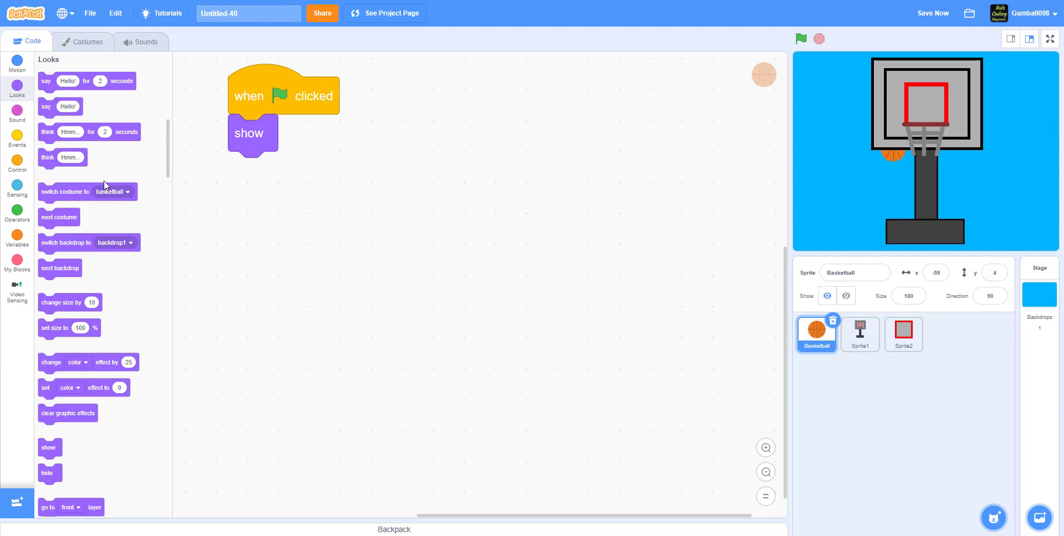
- Move the basketball to the stage's upper-left corner and add a go to x: -196 y: 133 block beneath the show block
left_click(14, 67)
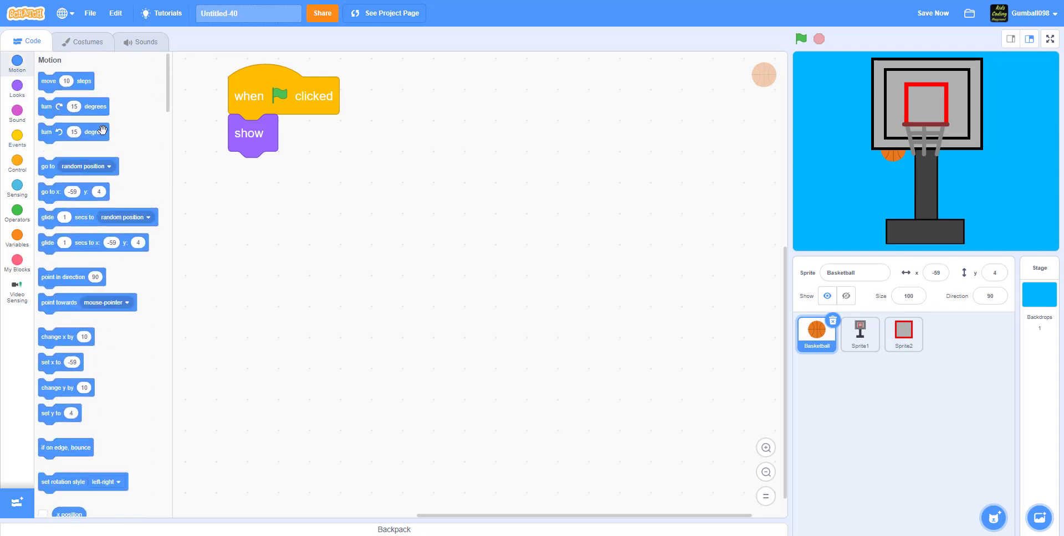
left_click_drag(899, 161, 840, 126)
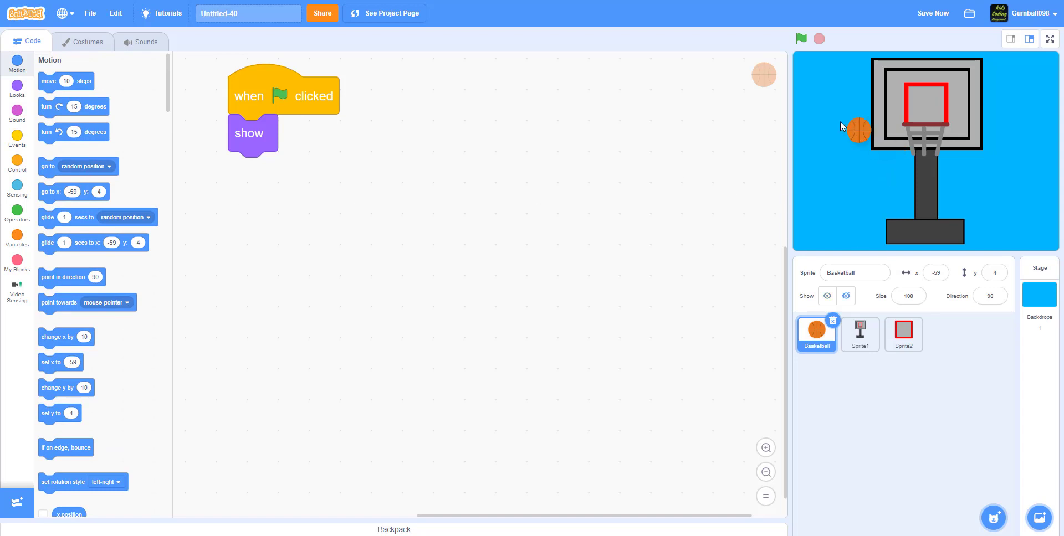
left_click_drag(821, 88, 822, 88)
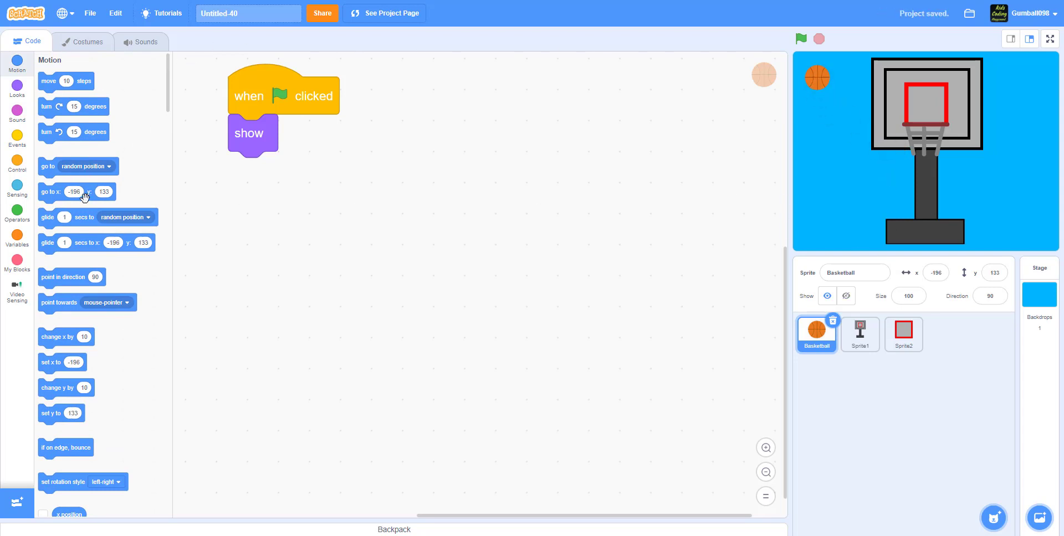
left_click_drag(61, 192, 230, 152)
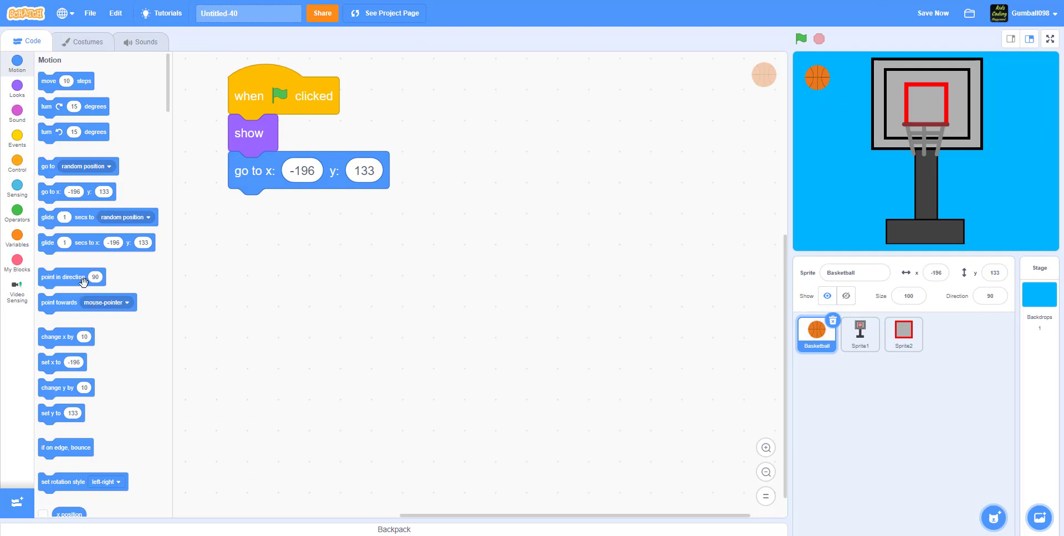
- Extend the basketball's green flag script with a point in direction block set to 180
left_click_drag(83, 282, 277, 214)
left_click(349, 209)
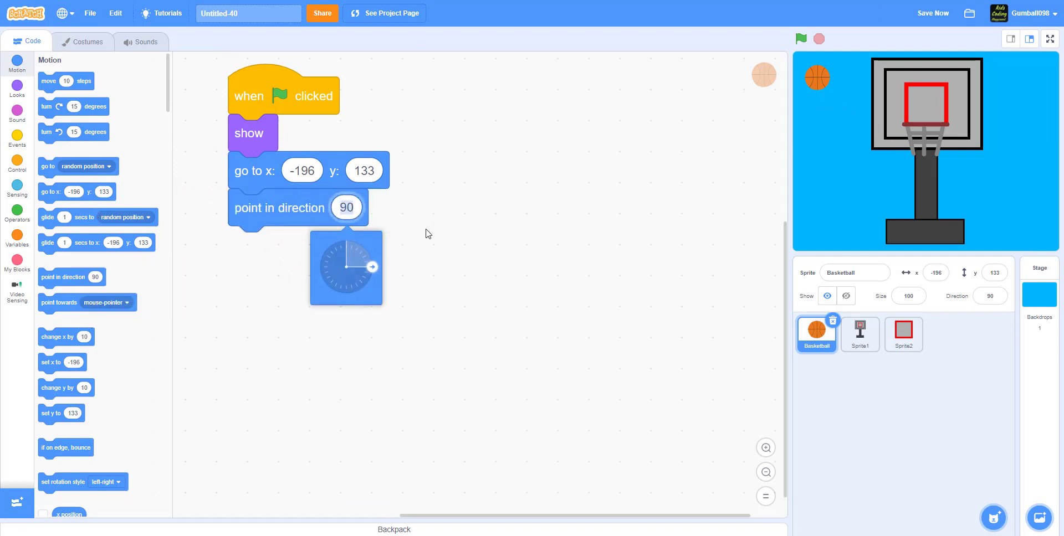
left_click_drag(372, 268, 346, 294)
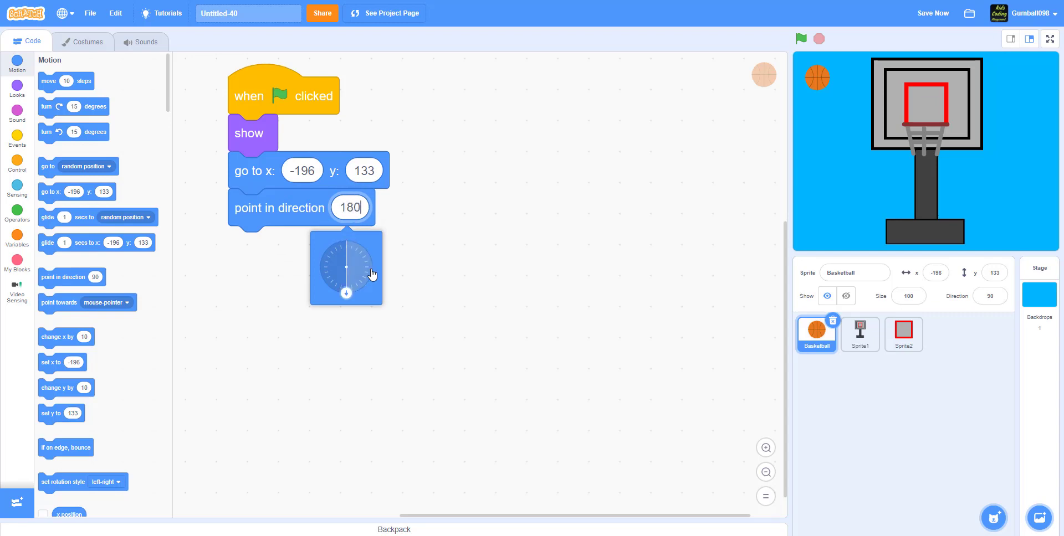
left_click(417, 287)
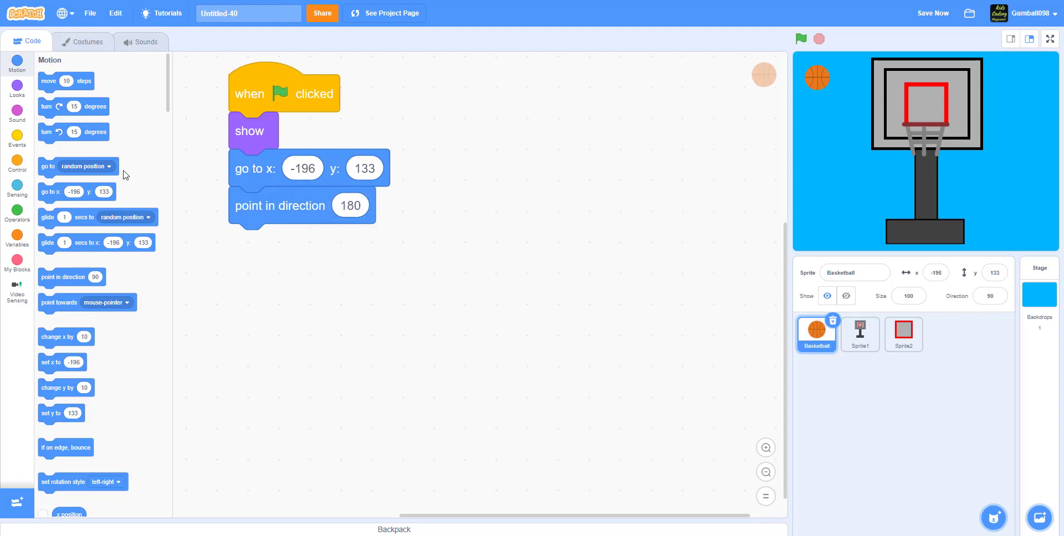
- Create a variable named Score for all sprites and set it to 0 at the end of the basketball's script
left_click(17, 237)
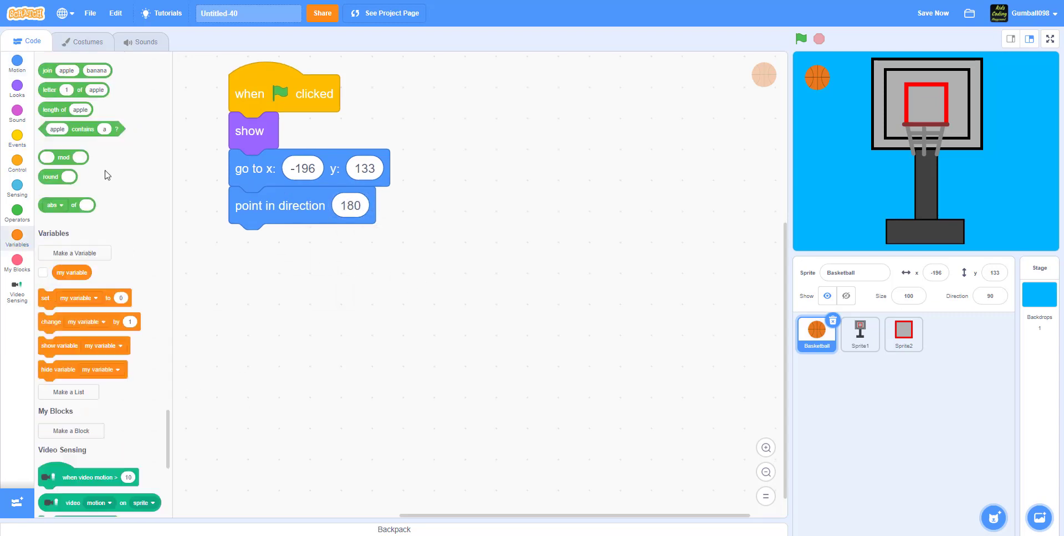
left_click_drag(46, 125, 108, 89)
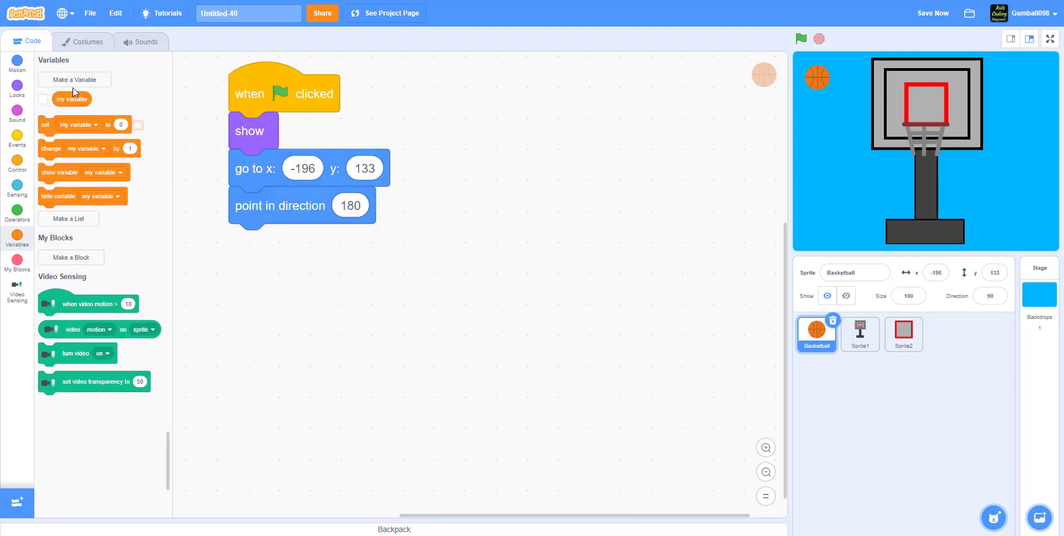
left_click(73, 83)
type("Score")
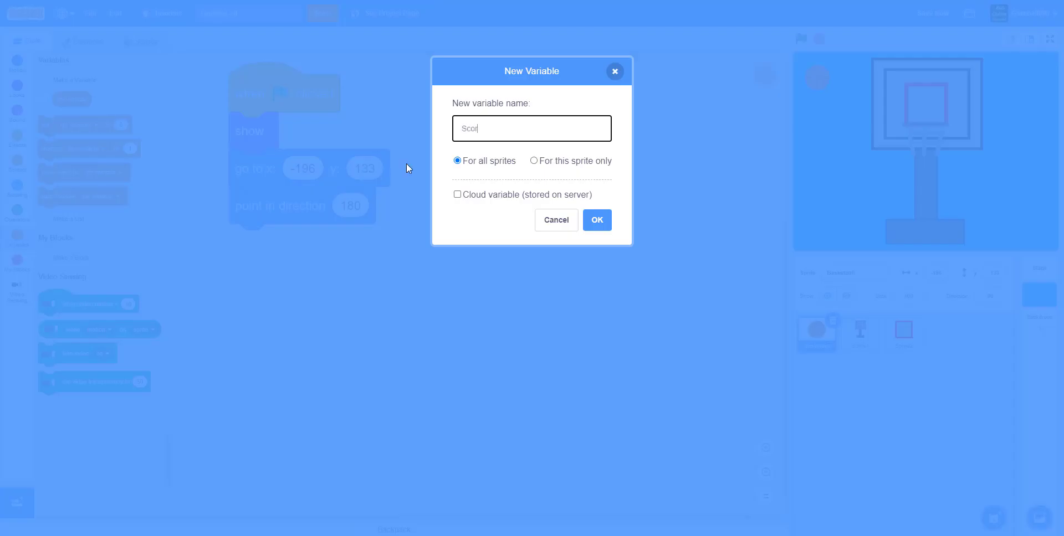
left_click(602, 225)
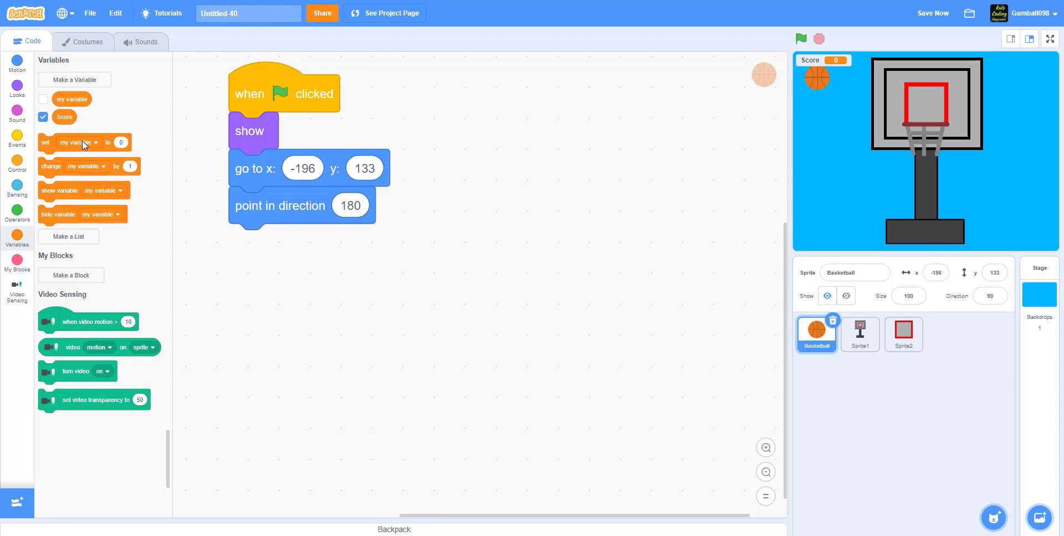
left_click_drag(82, 142, 310, 248)
left_click(302, 246)
left_click(244, 296)
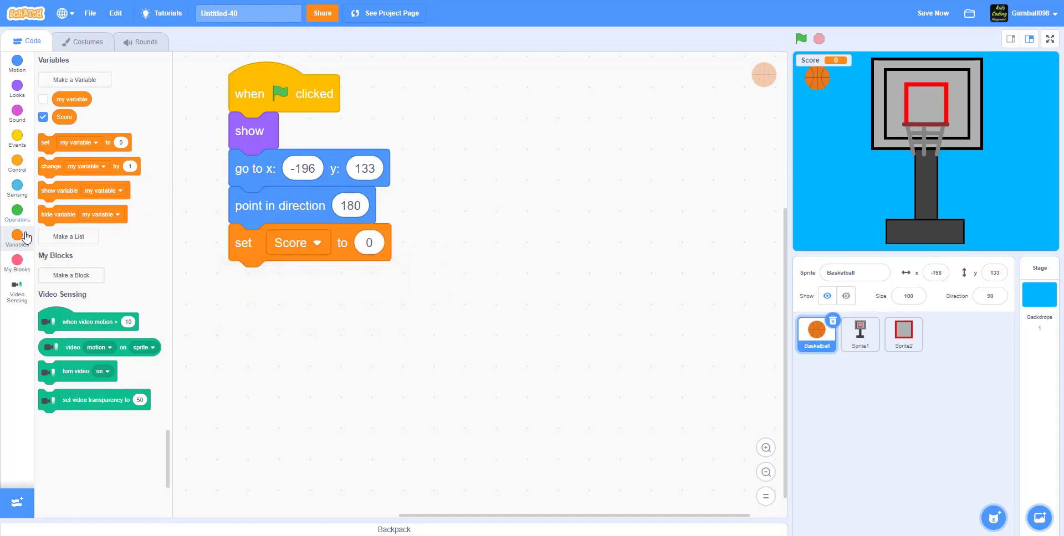
- Append blocks to the basketball's script that turn the video on and set the video transparency to 20
left_click_drag(75, 371, 275, 281)
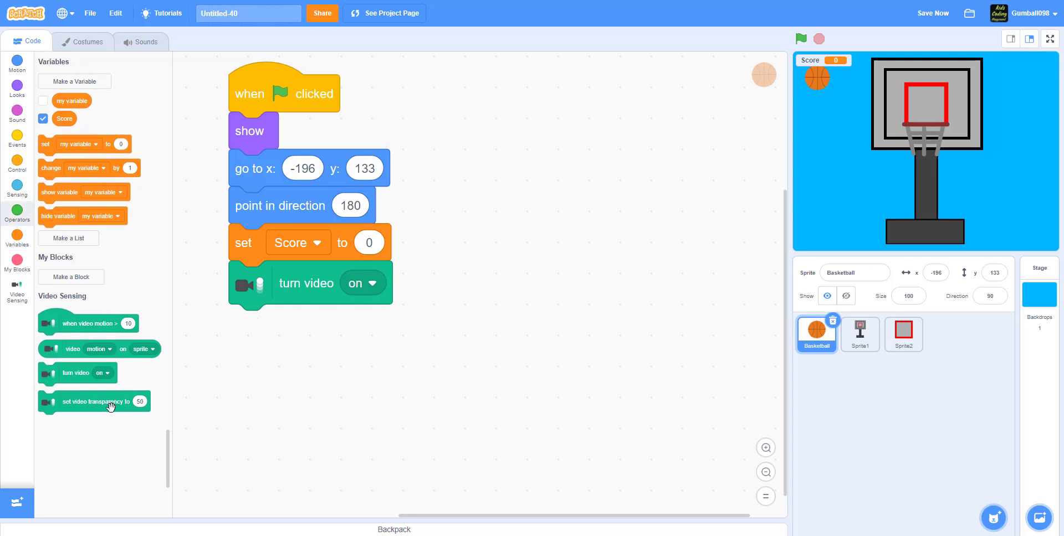
left_click_drag(83, 400, 366, 327)
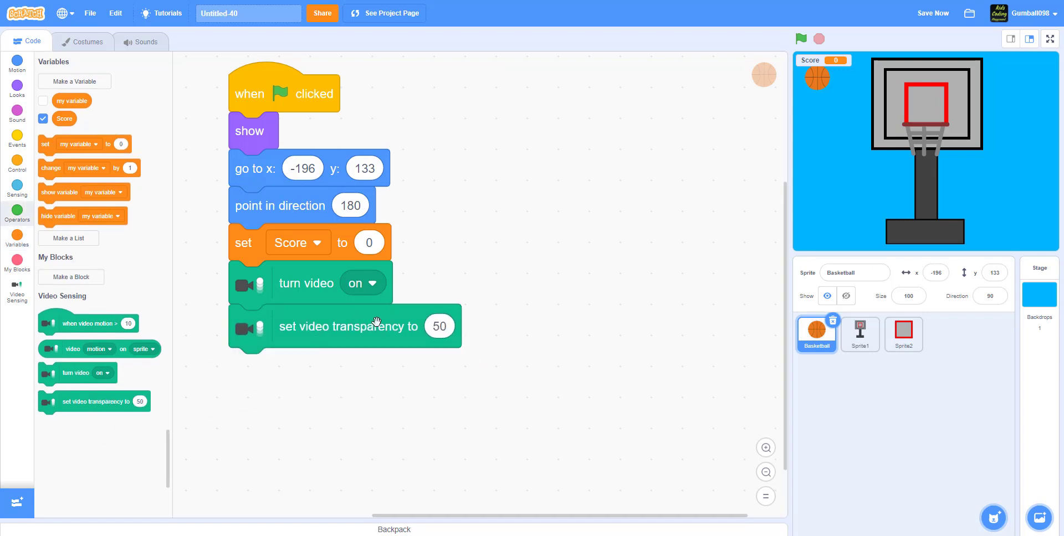
left_click(433, 330)
type("2")
left_click(653, 337)
left_click(20, 138)
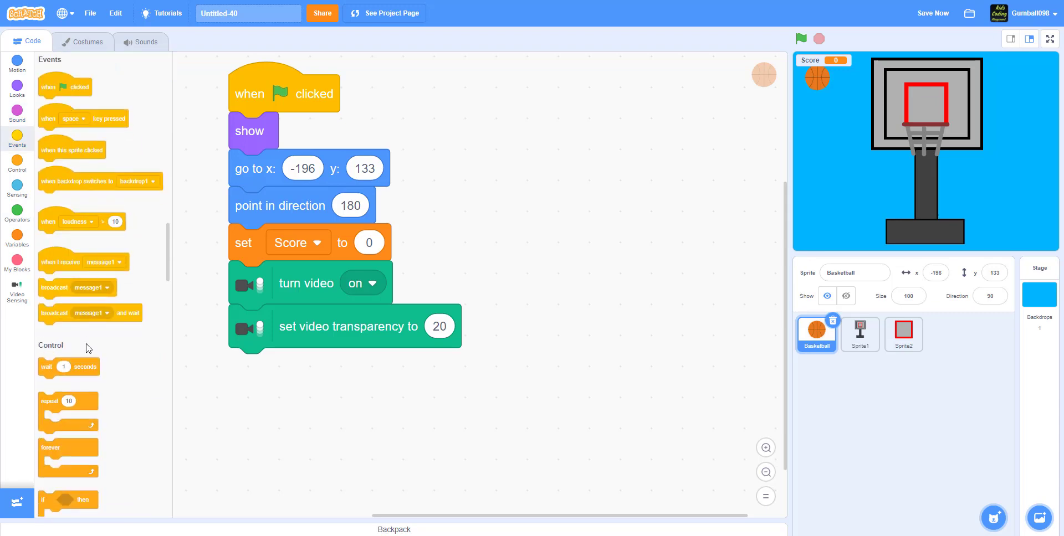
- Append a wait block set to 2 seconds beneath the video transparency block in the basketball's script
left_click_drag(89, 367, 365, 388)
left_click(285, 376)
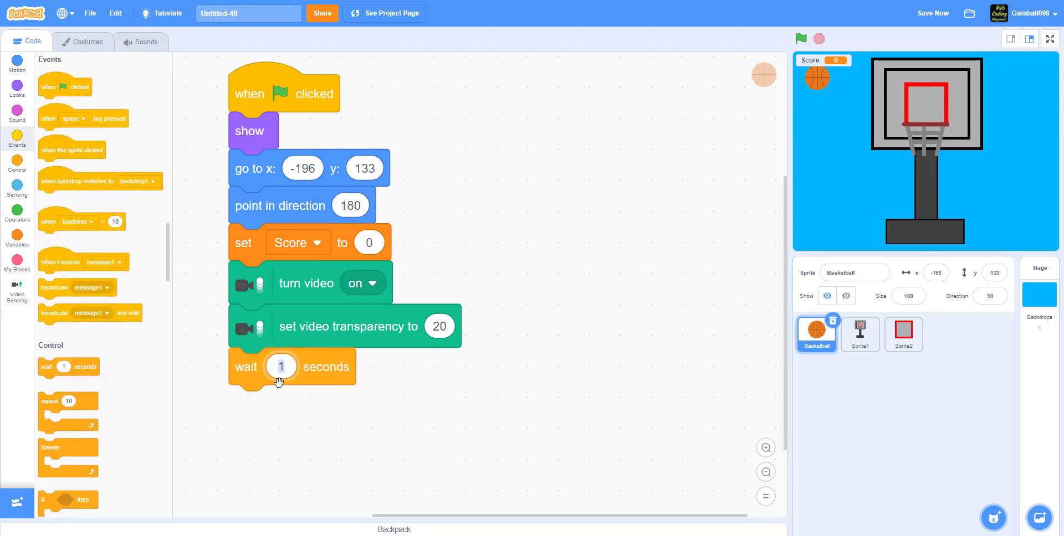
type("2")
left_click(526, 305)
- Add a forever loop under the wait block containing move 10 steps and if on edge, bounce
scroll(537, 142, "down", 2)
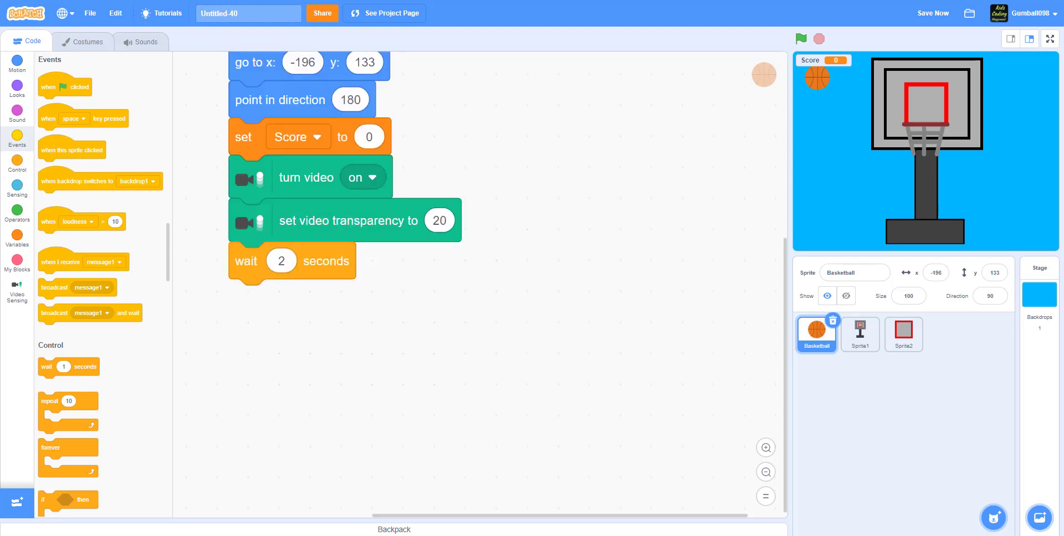
left_click_drag(93, 453, 333, 310)
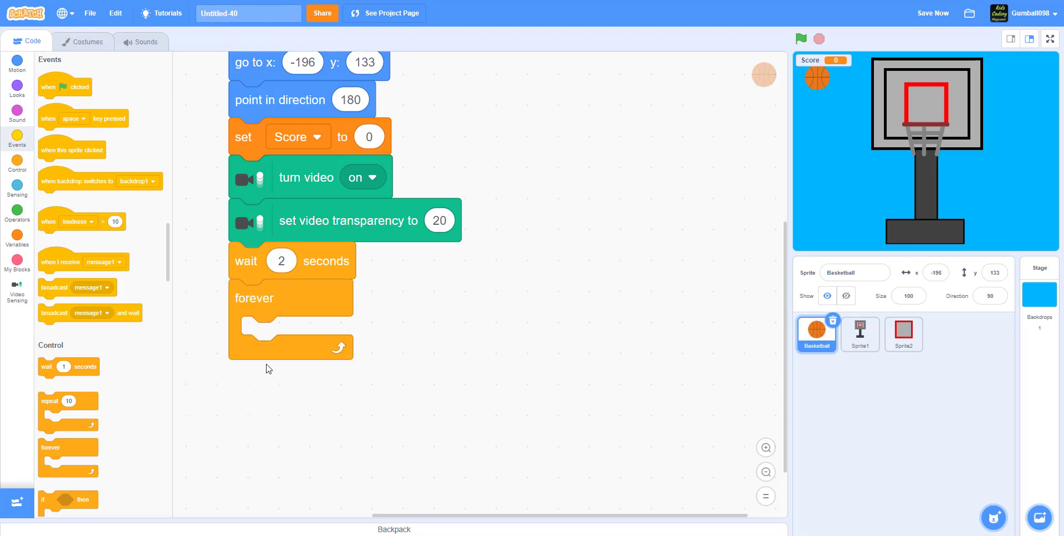
left_click(26, 89)
left_click(17, 64)
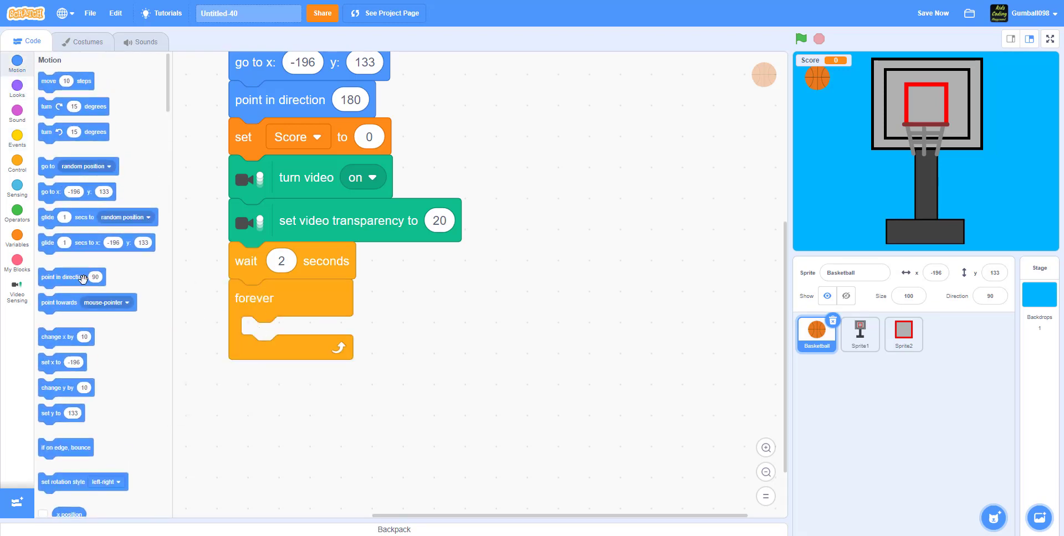
left_click_drag(49, 81, 287, 331)
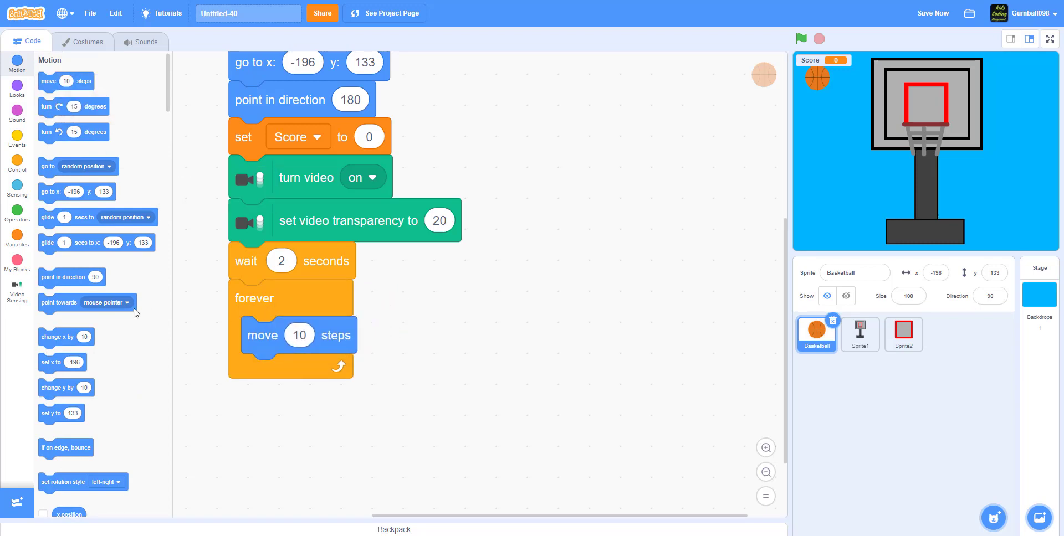
scroll(87, 302, "down", 3)
left_click_drag(64, 281, 279, 368)
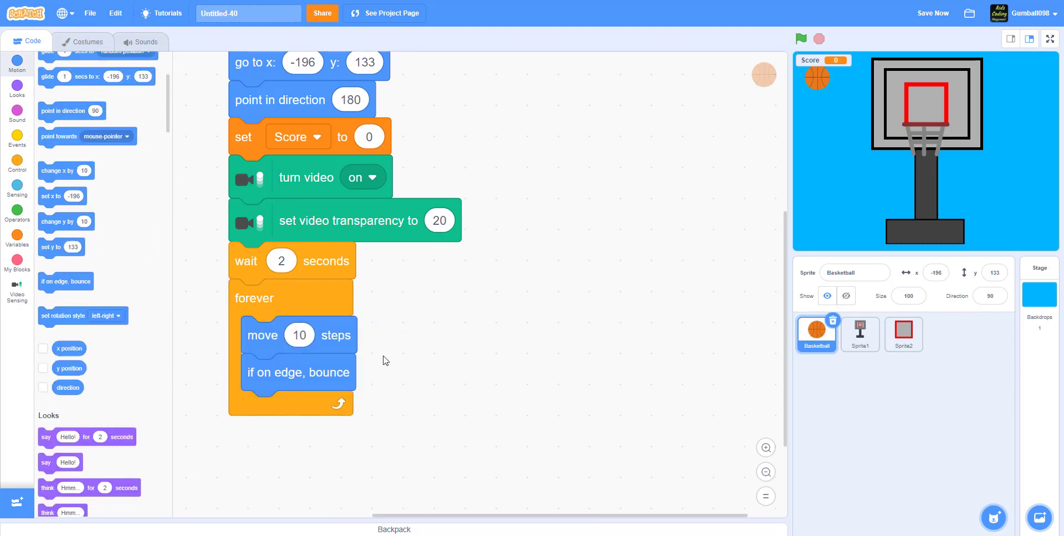
- Start a second green flag script for the basketball beside the first one, with an empty forever loop
scroll(477, 375, "up", 4)
left_click_drag(490, 318, 520, 304)
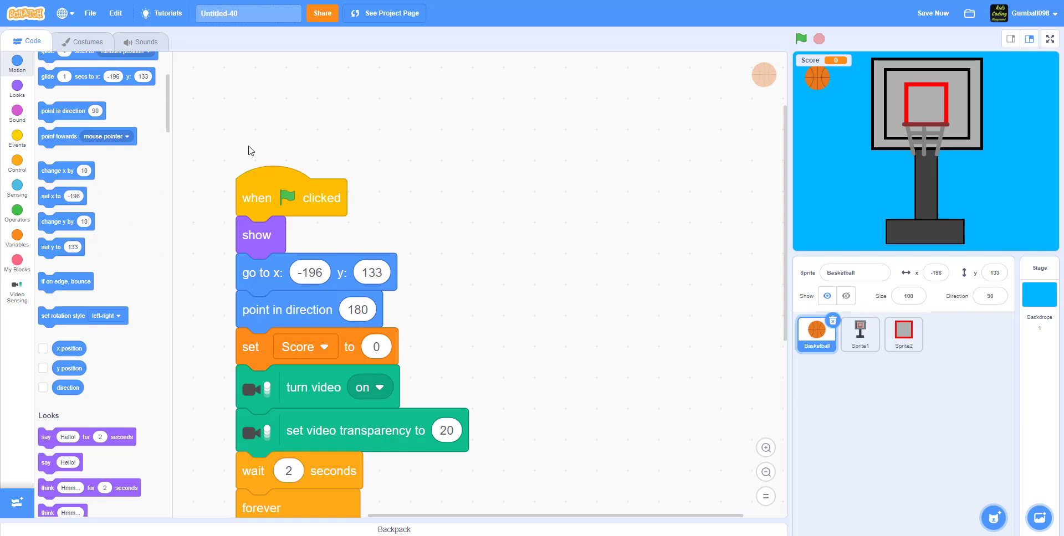
left_click(17, 138)
left_click_drag(62, 87, 463, 138)
left_click_drag(49, 447, 496, 187)
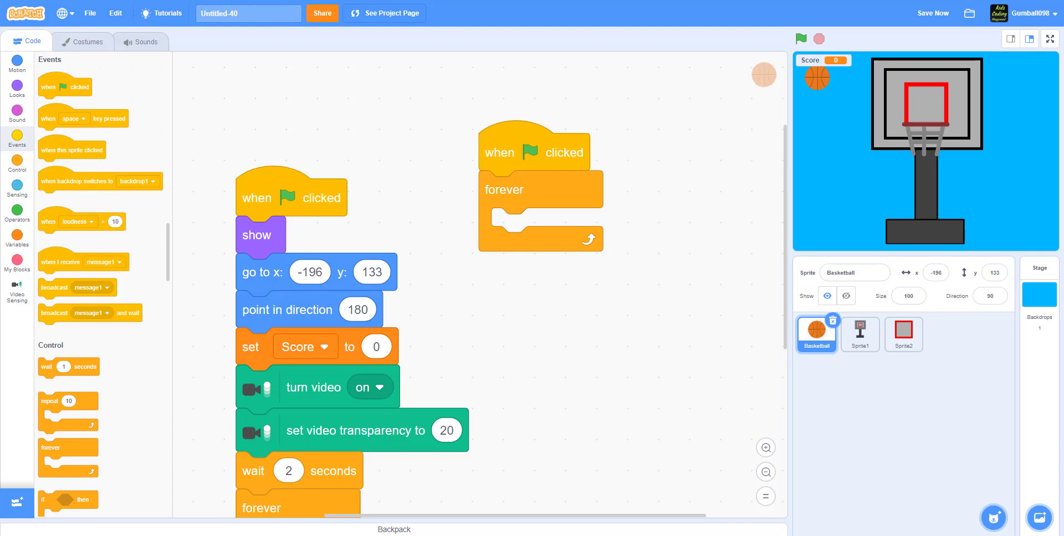
- Create a cloud variable named High Score for all sprites and dismiss the cloud variable notice
scroll(102, 278, "down", 5)
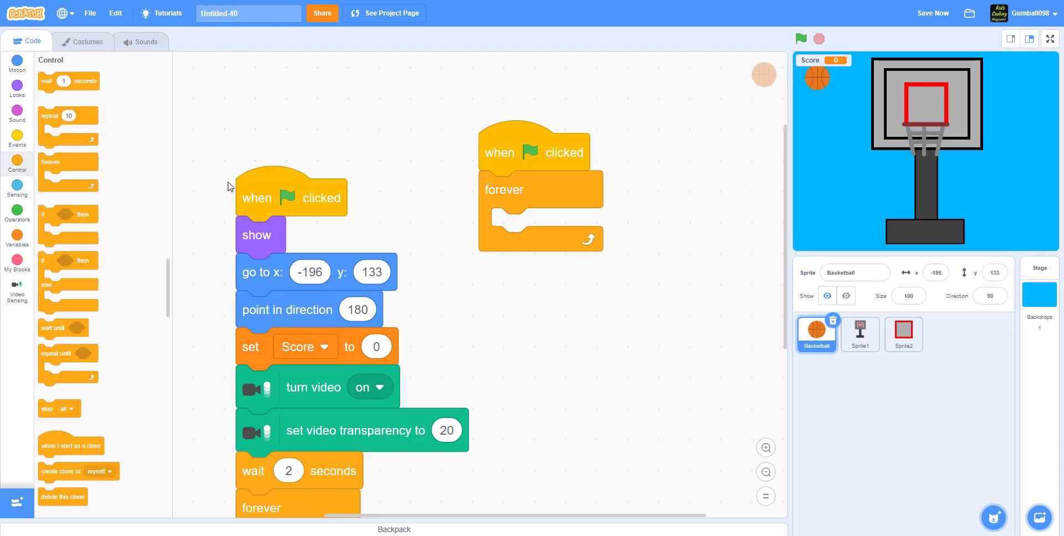
scroll(100, 222, "down", 8)
scroll(58, 104, "up", 3)
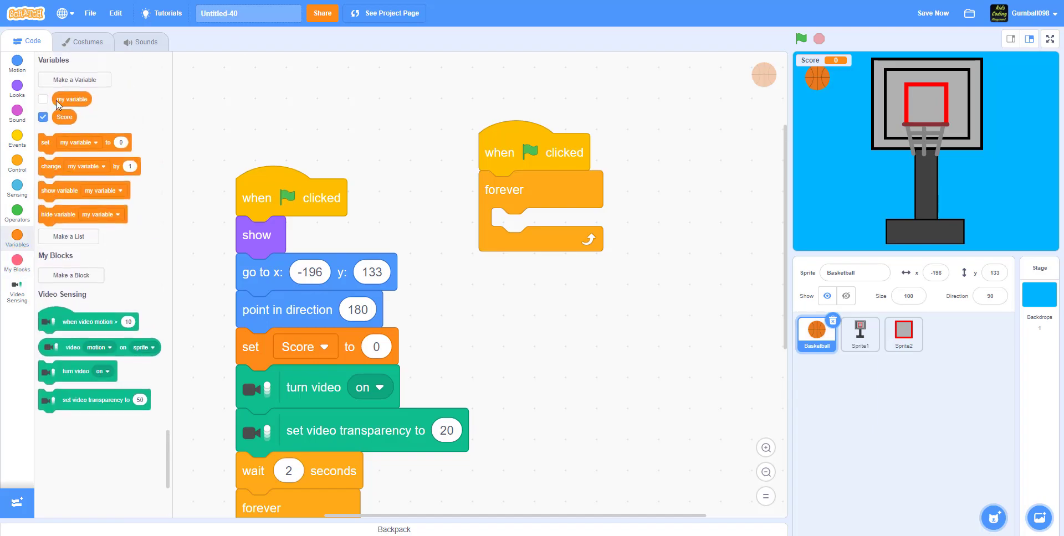
left_click(63, 81)
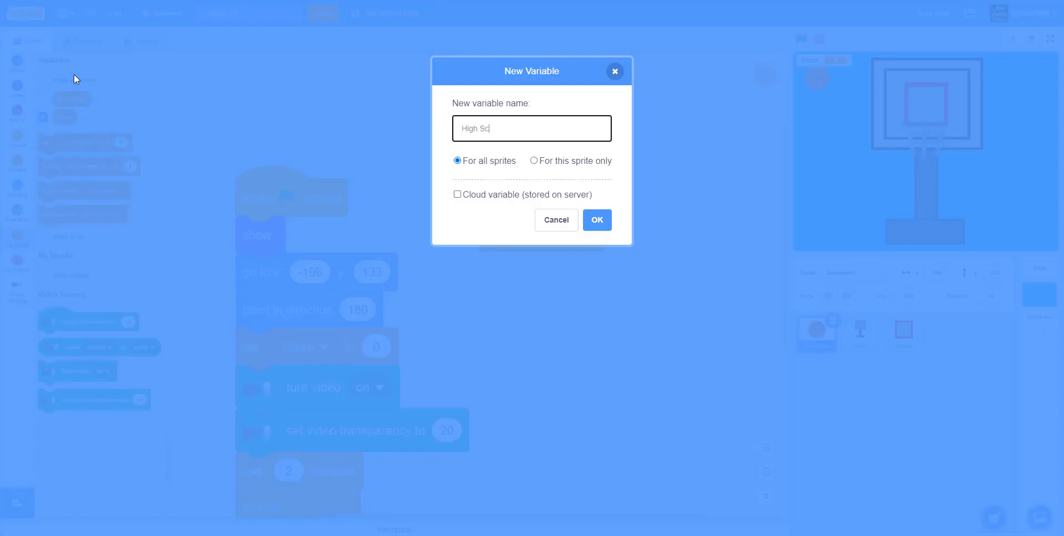
left_click(458, 195)
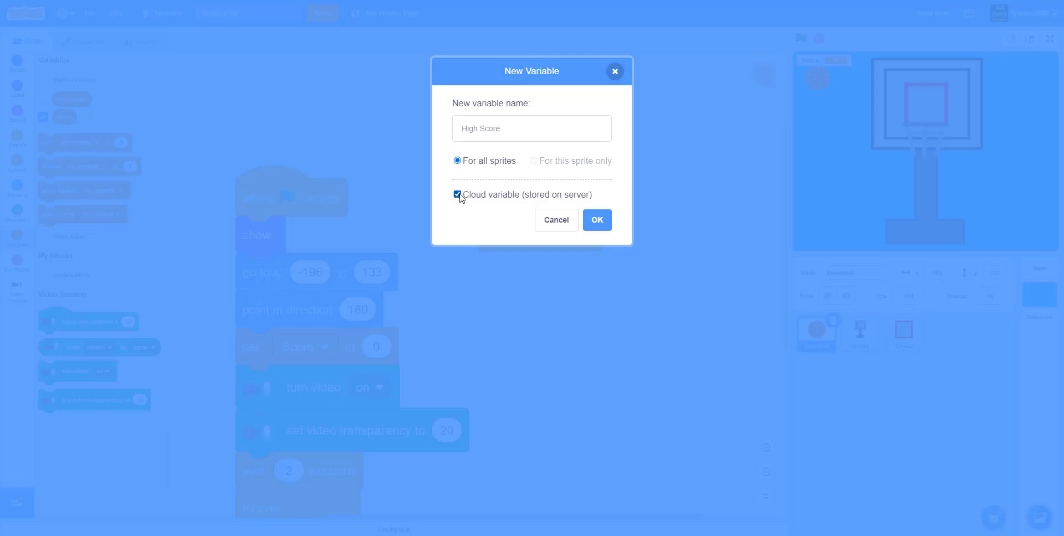
left_click(594, 225)
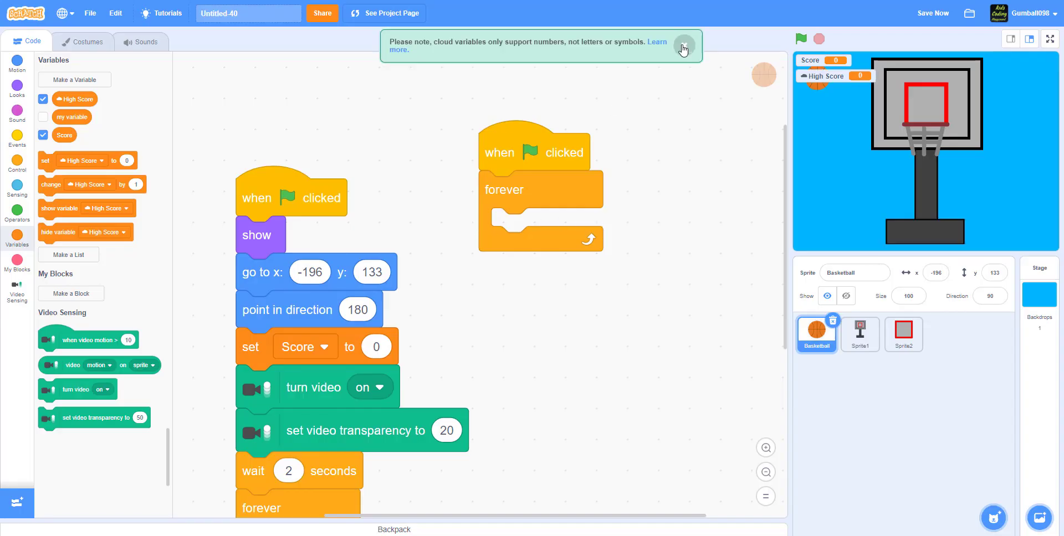
left_click(684, 46)
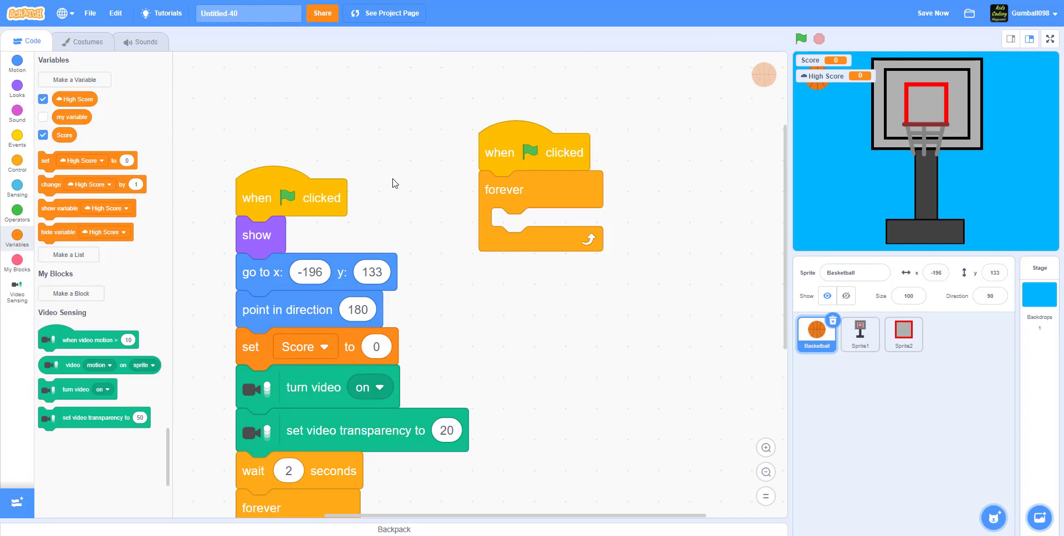
- Inside the second script's forever loop, add an if Score > High Score block that sets High Score to Score
left_click(18, 160)
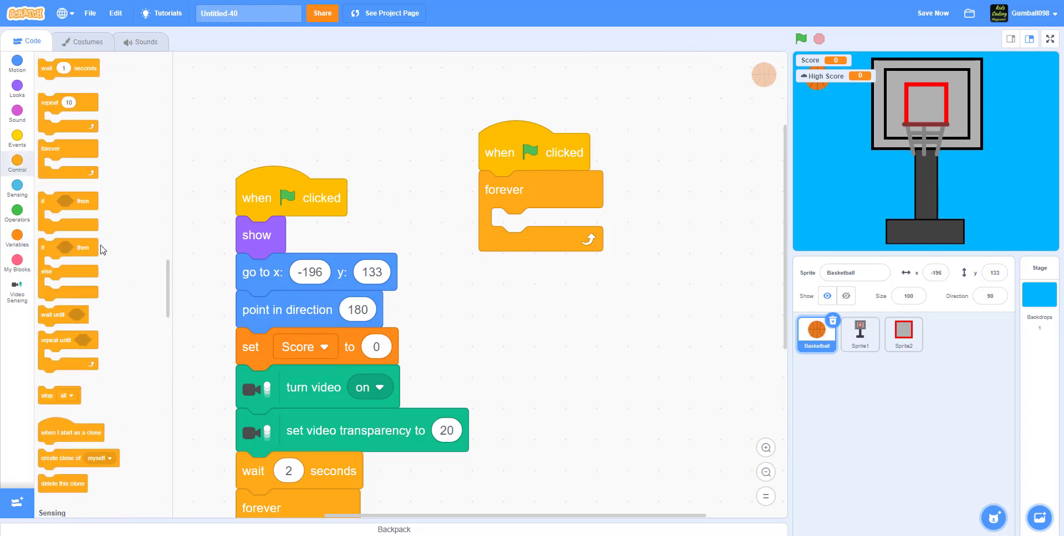
left_click_drag(80, 216, 534, 219)
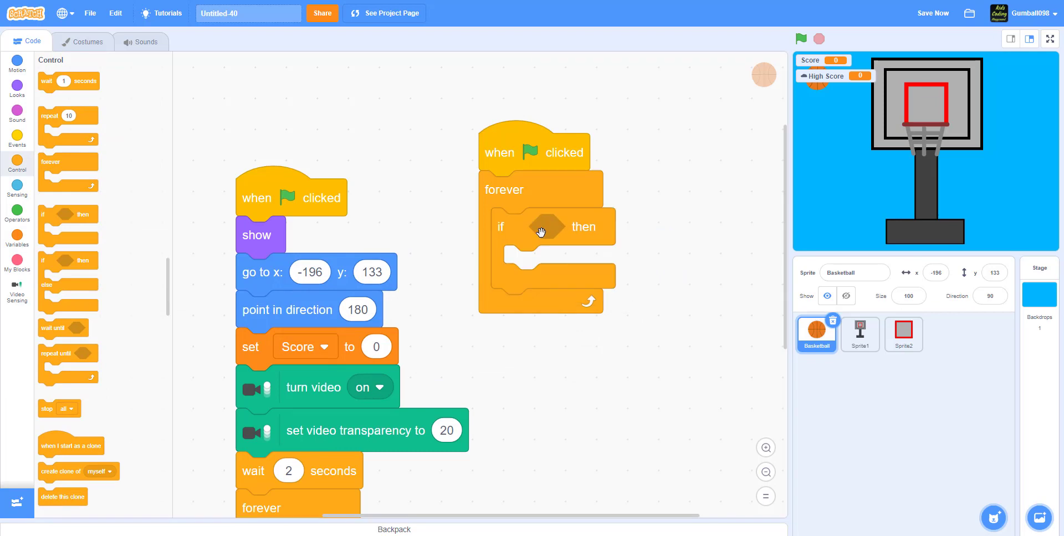
left_click(15, 217)
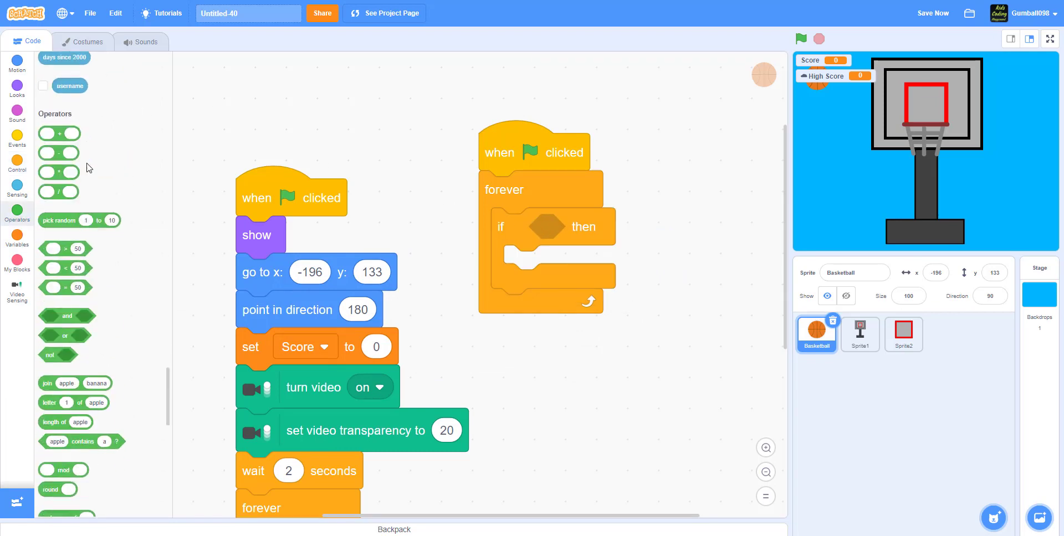
left_click_drag(77, 197, 568, 227)
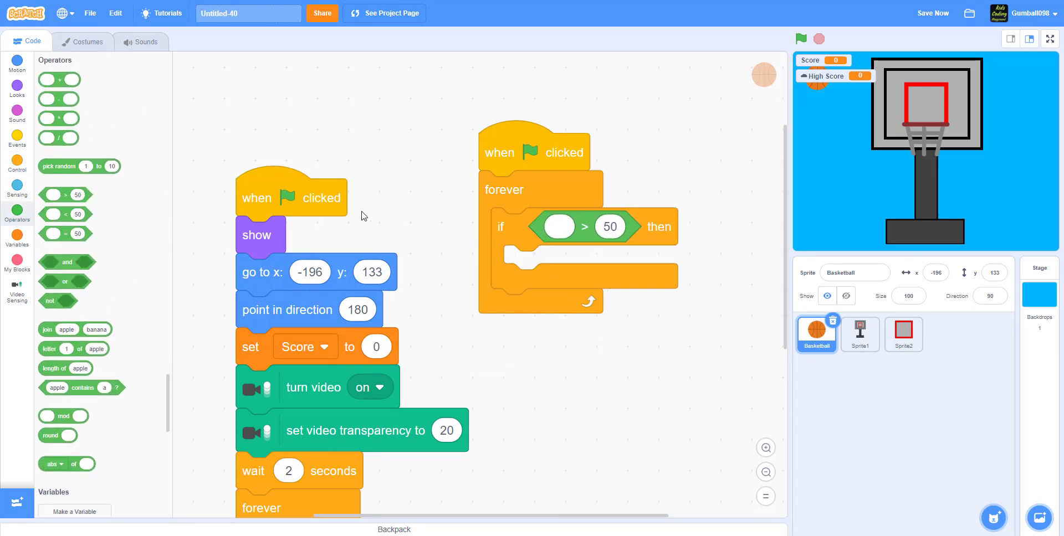
left_click(28, 243)
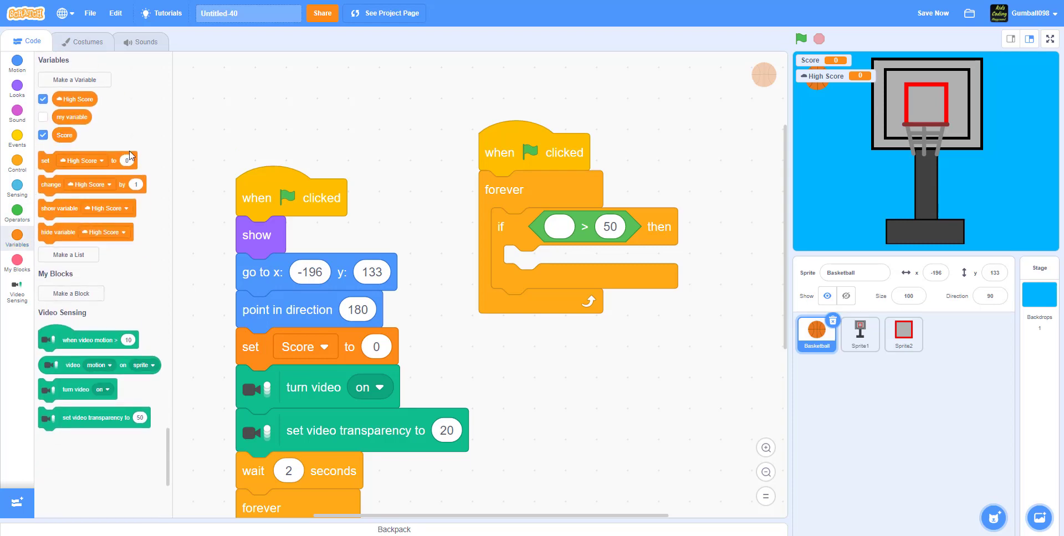
left_click_drag(62, 135, 557, 227)
left_click_drag(78, 99, 643, 227)
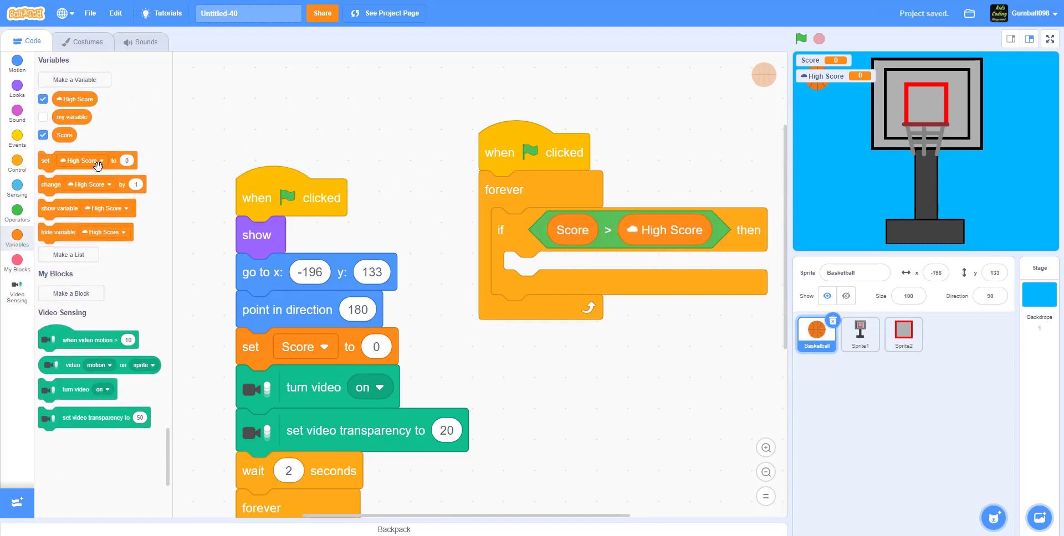
left_click_drag(97, 165, 625, 278)
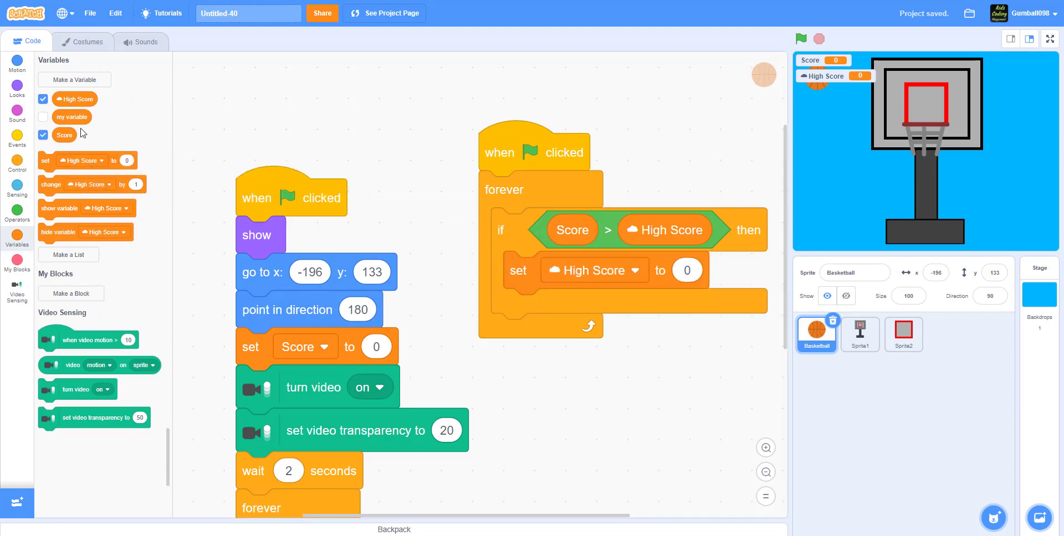
left_click_drag(65, 134, 701, 267)
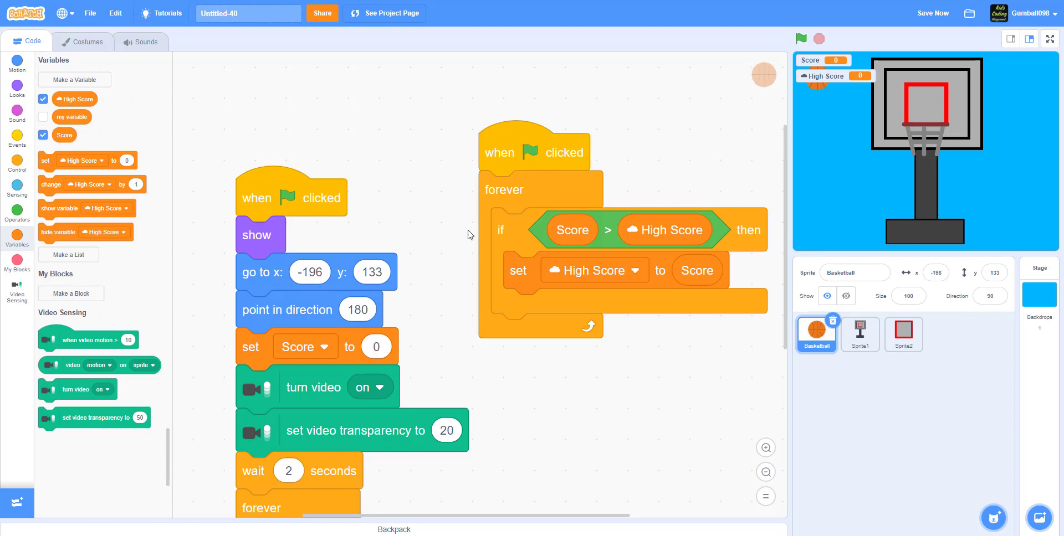
- Add a second, empty if-then block beneath the high score check inside the forever loop
left_click(22, 172)
left_click_drag(50, 215, 519, 324)
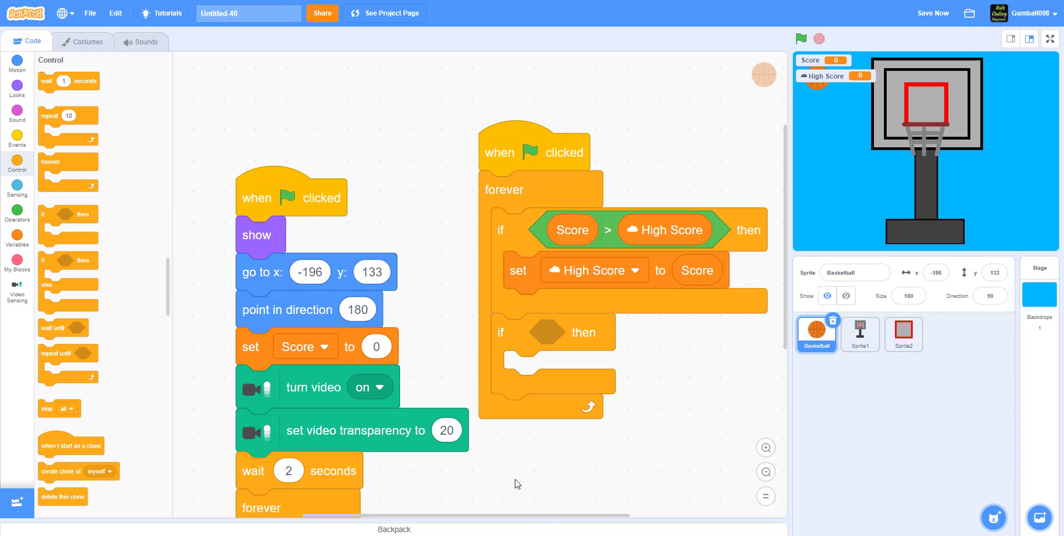
left_click(18, 188)
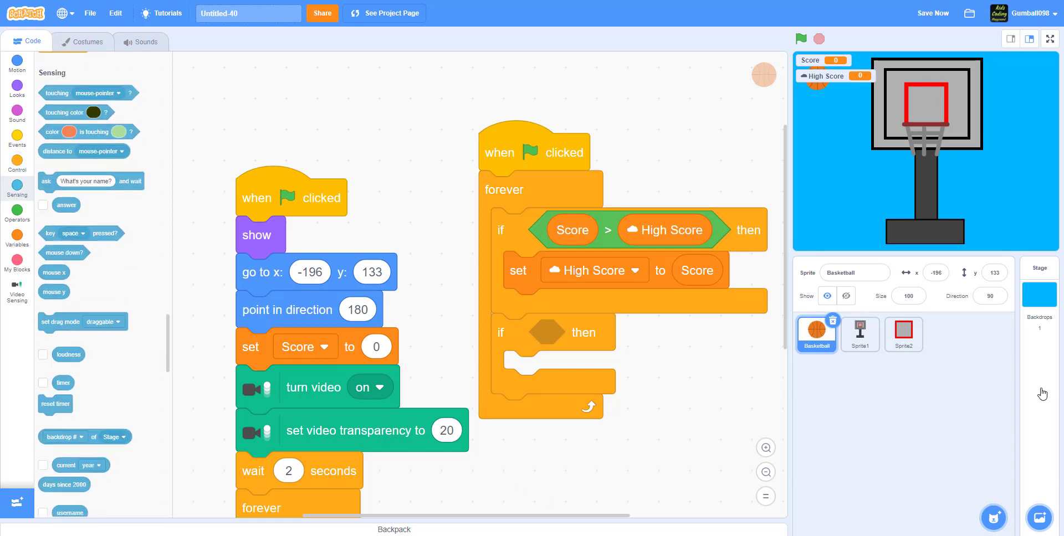
- Rename the red square sprite, Sprite2, as Target Square
left_click(903, 332)
left_click(843, 273)
type("Target Square")
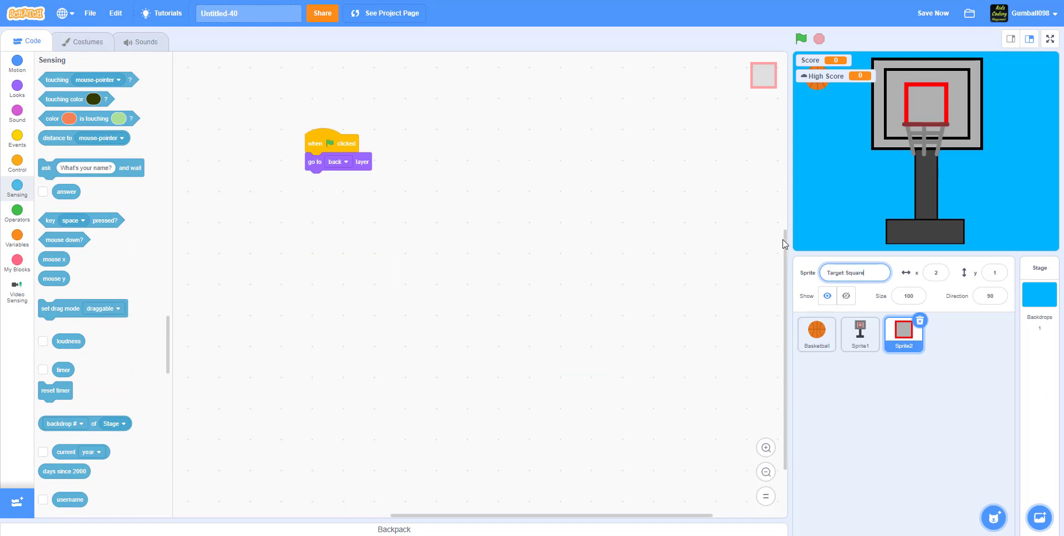
left_click(865, 339)
- Return to the basketball sprite and set the empty if block's condition to touching Target Square
left_click(817, 332)
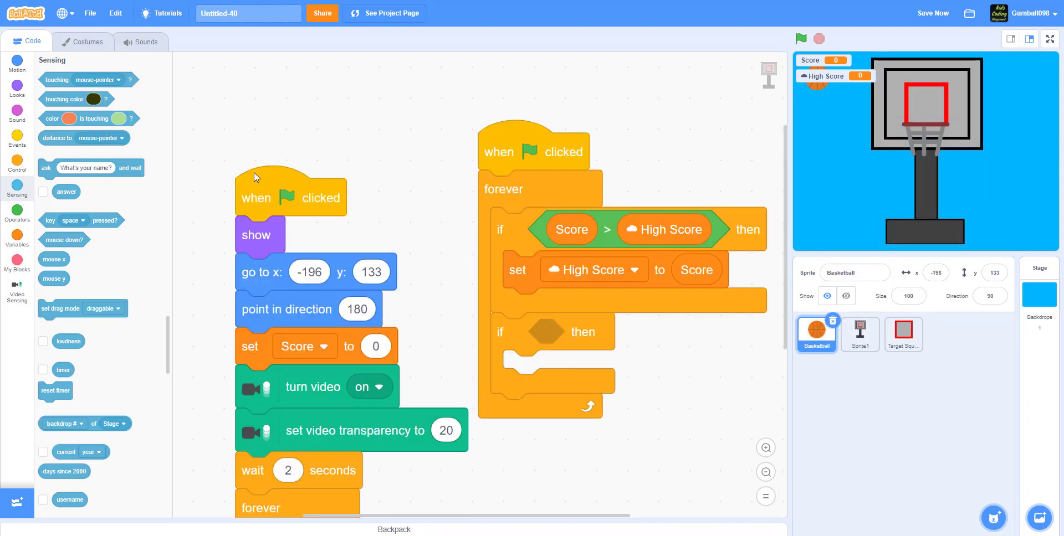
left_click_drag(89, 80, 629, 331)
left_click(628, 332)
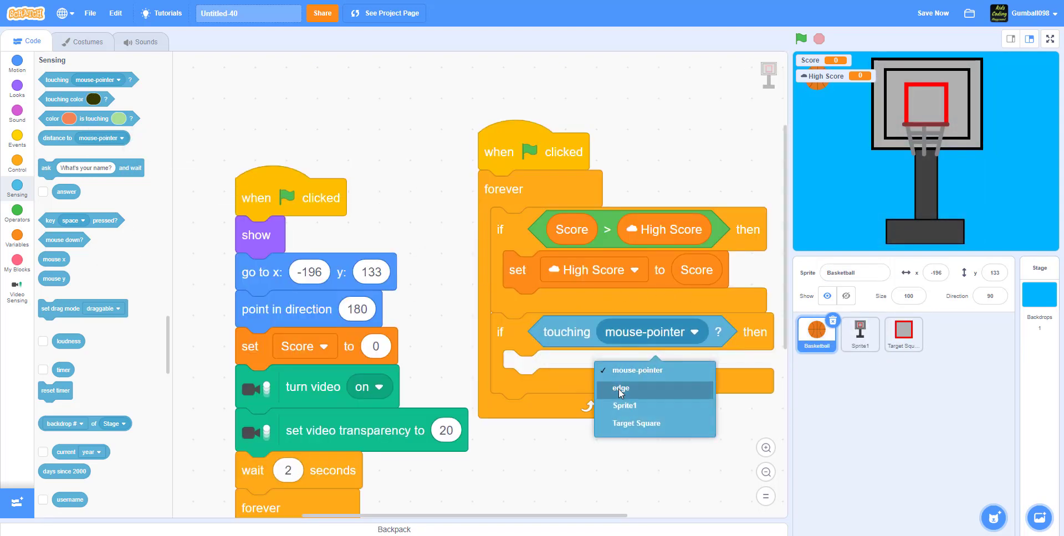
left_click(630, 416)
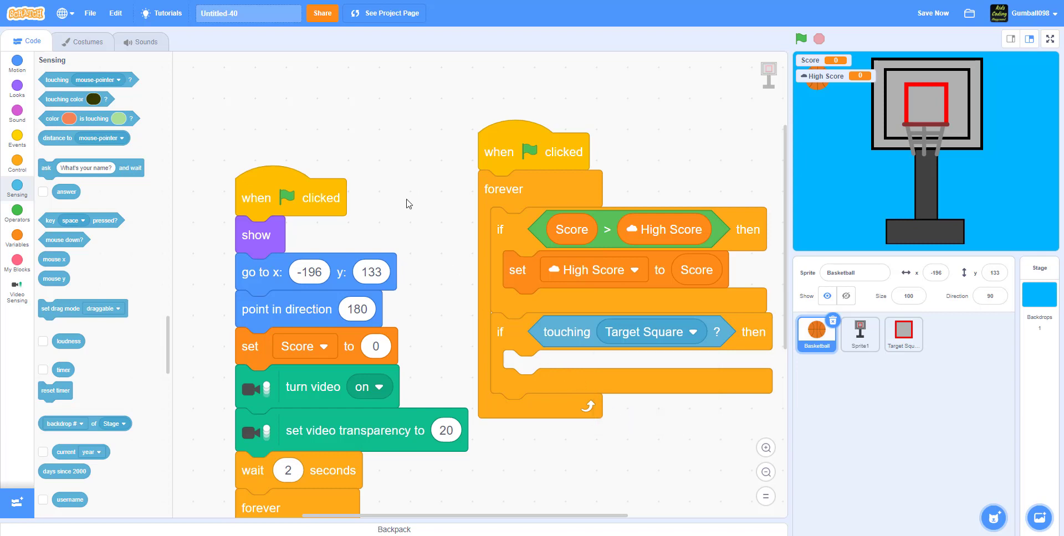
- Search the sound library for drum sounds and add Drum Bass2 to the basketball sprite
left_click(161, 44)
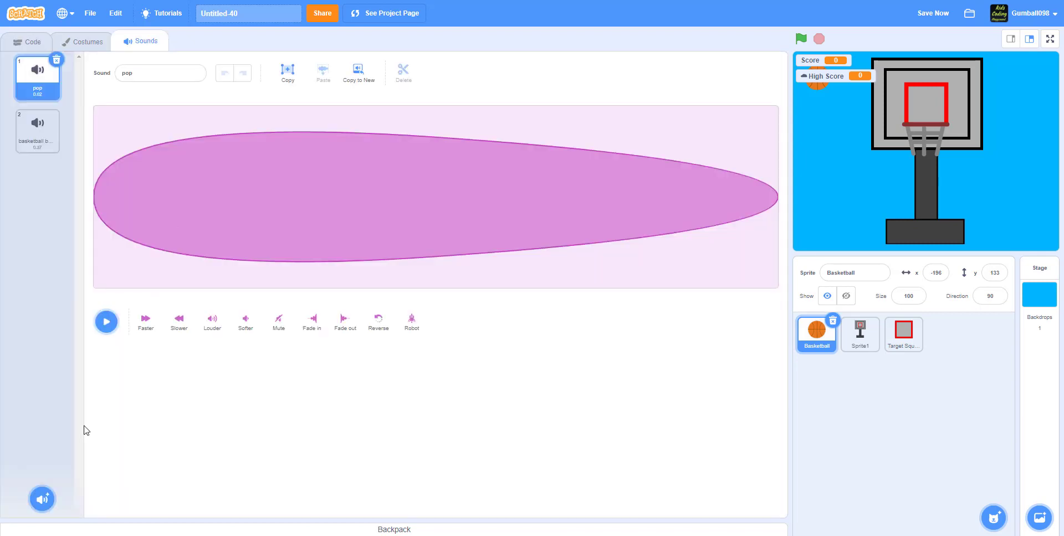
left_click(43, 498)
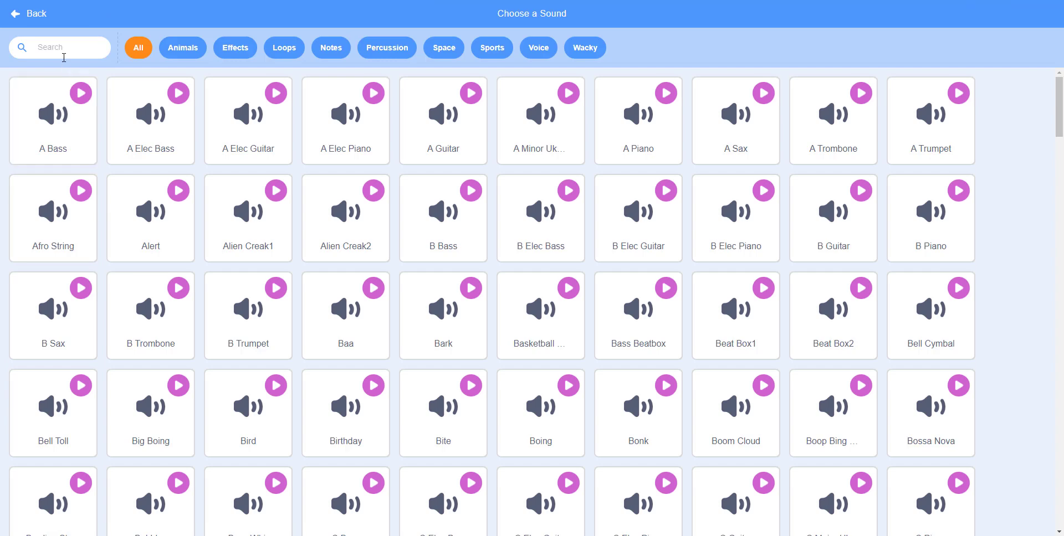
type("dru,m")
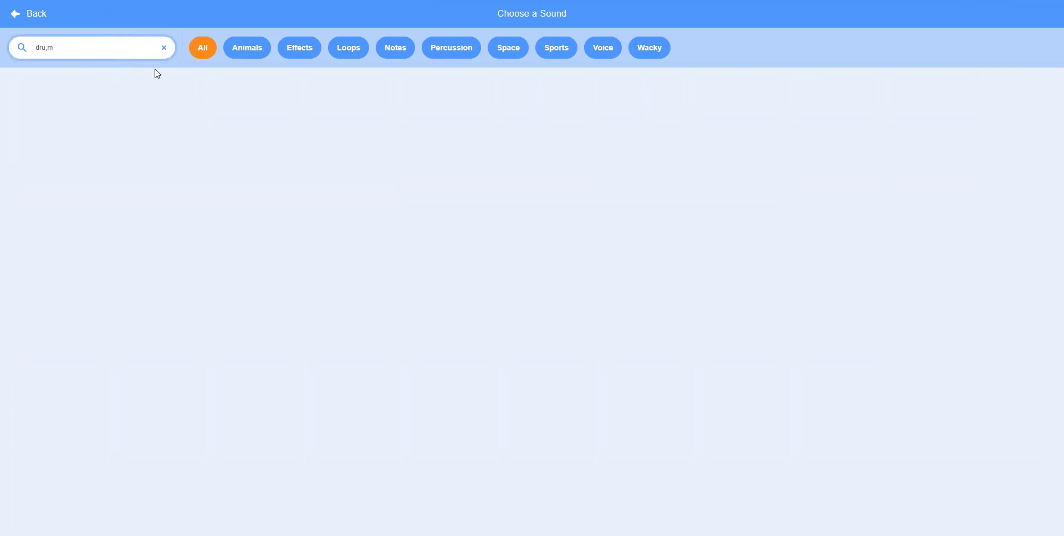
key("BackSpace")
key("BackSpace")
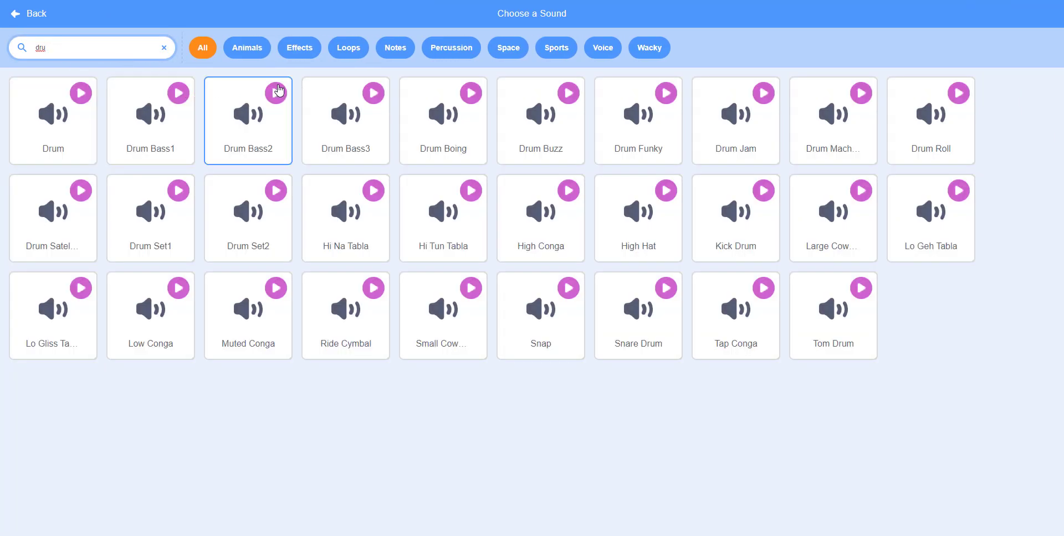
left_click(278, 90)
- Place a start sound Drum Bass2 block inside the touching Target Square condition
left_click(33, 41)
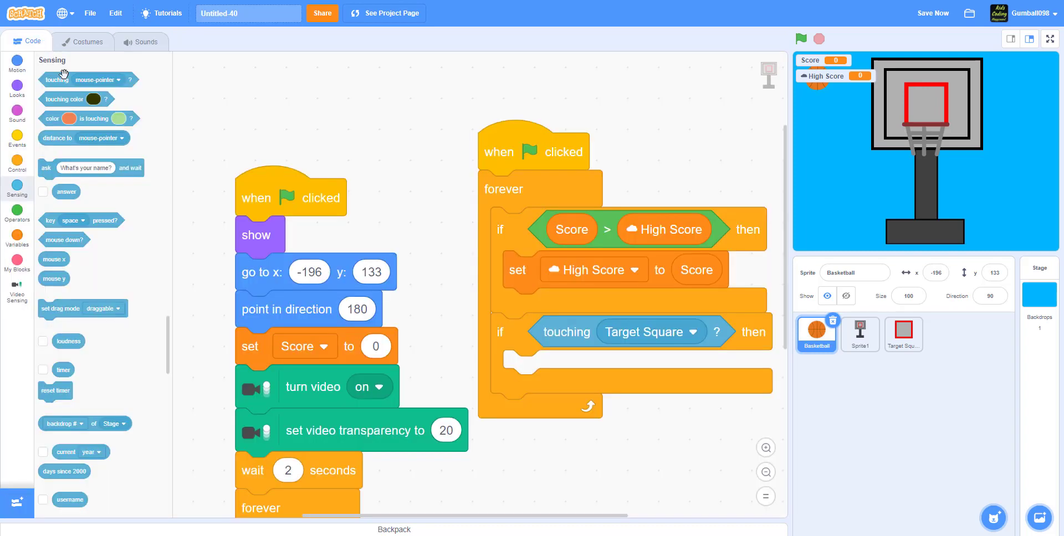
left_click(18, 122)
left_click_drag(57, 103, 511, 354)
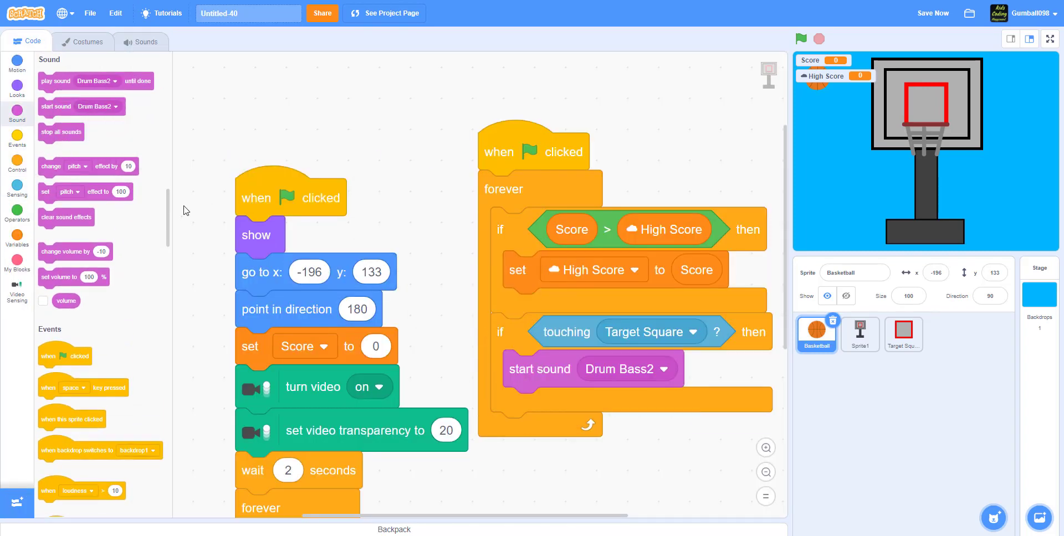
- Add a change Score by 1 block below the Drum Bass2 sound inside the touching Target Square condition
left_click(20, 240)
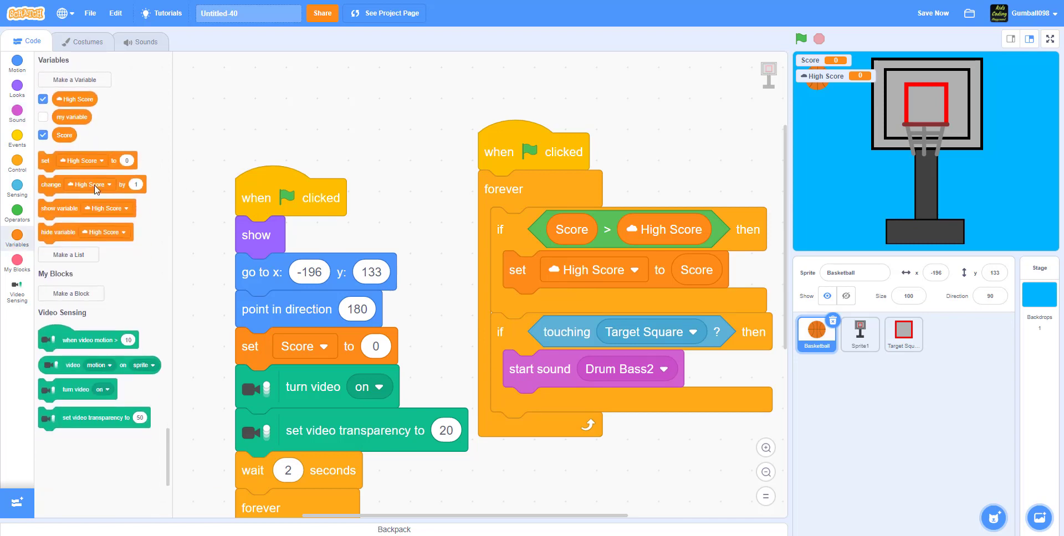
left_click_drag(93, 186, 596, 403)
left_click(607, 414)
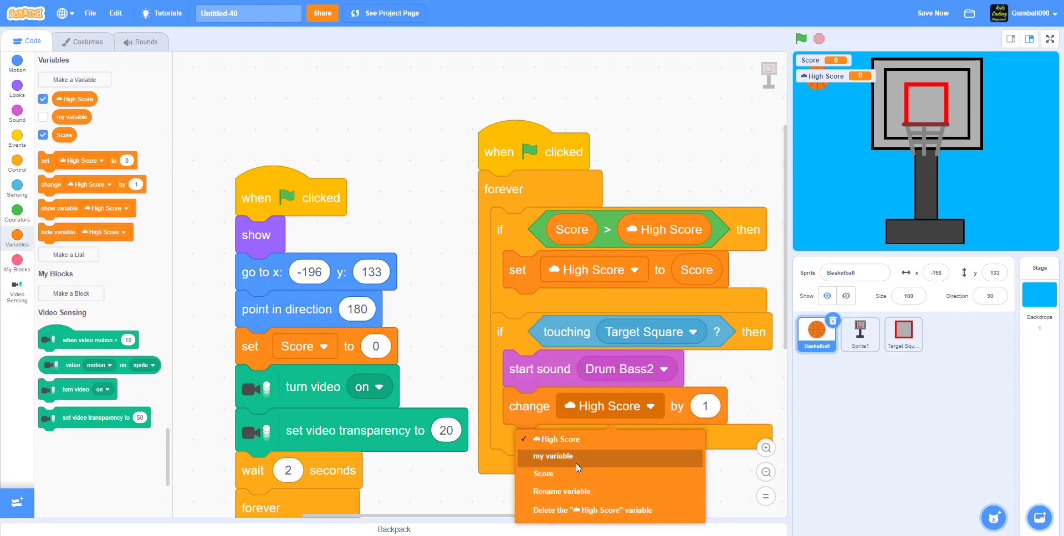
left_click(577, 464)
- Hide the basketball for 0.5 seconds before showing it again, using hide, wait and show blocks below the Score change
scroll(570, 332, "down", 4)
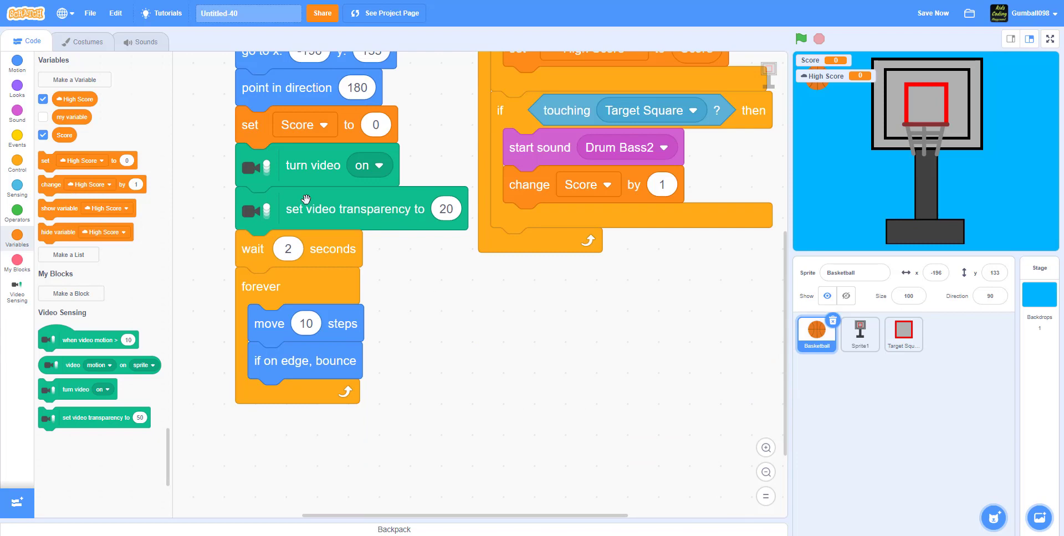
left_click(8, 92)
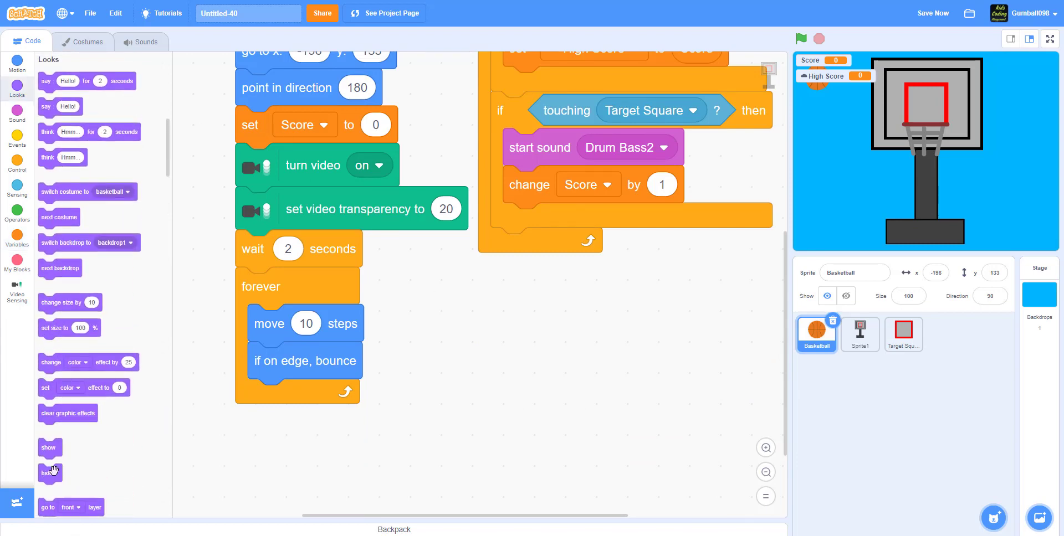
left_click_drag(48, 473, 549, 233)
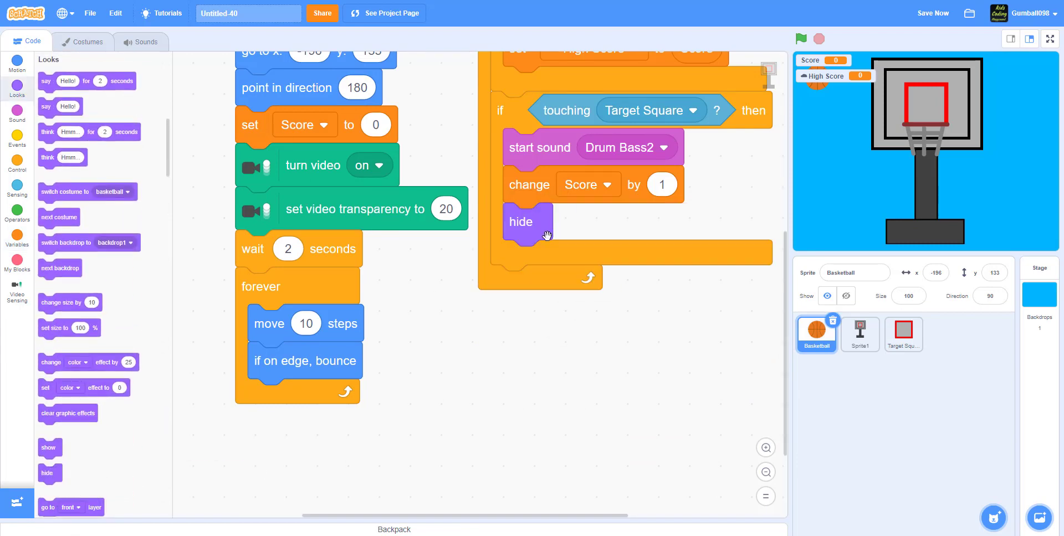
left_click(765, 473)
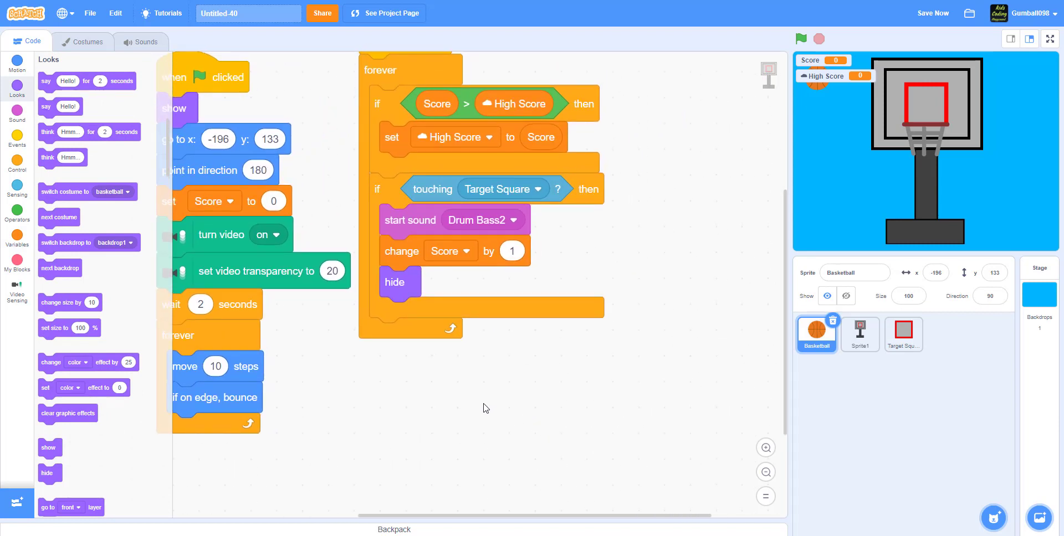
left_click(18, 162)
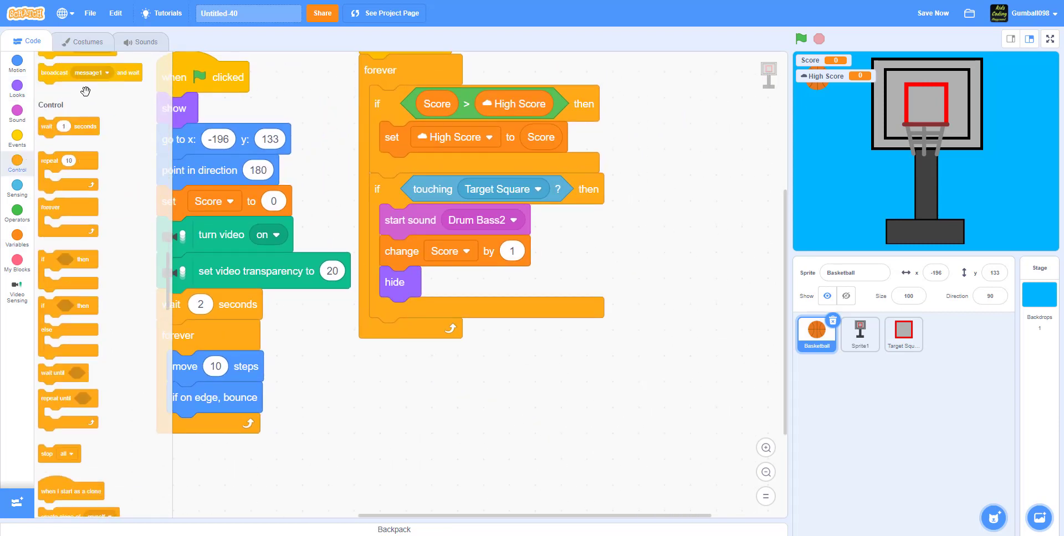
left_click_drag(68, 82, 447, 321)
left_click(421, 314)
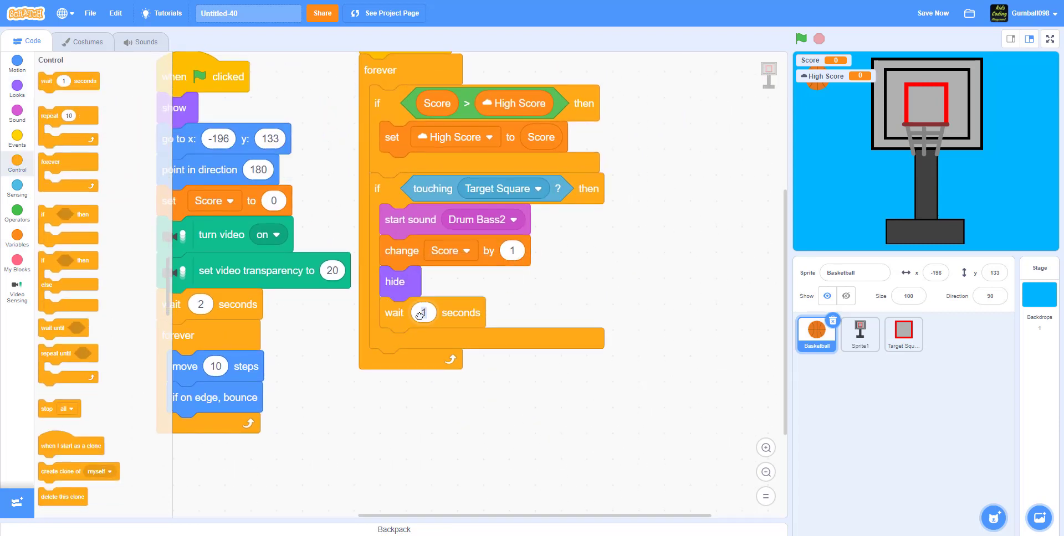
type("0.5")
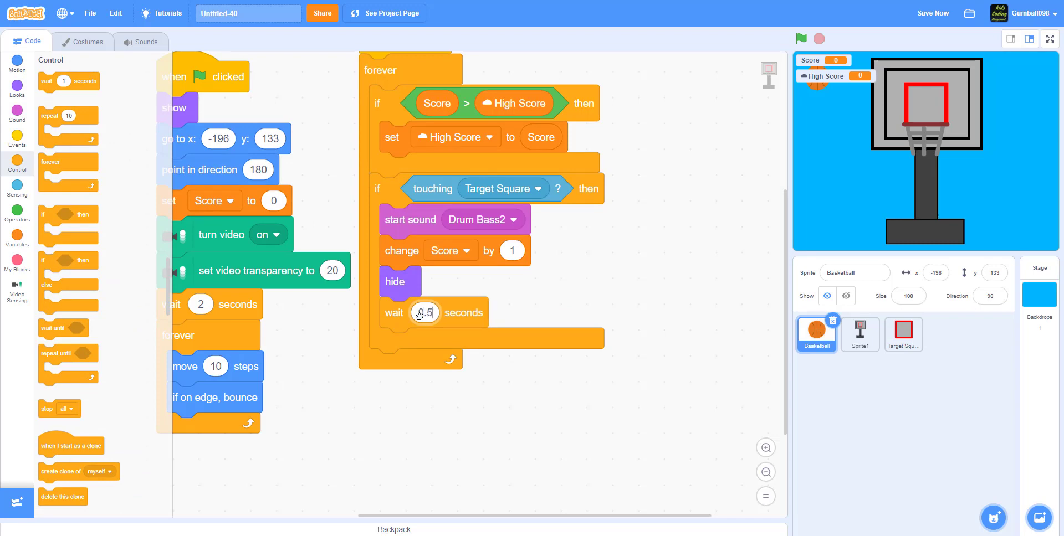
left_click(452, 412)
scroll(53, 135, "up", 10)
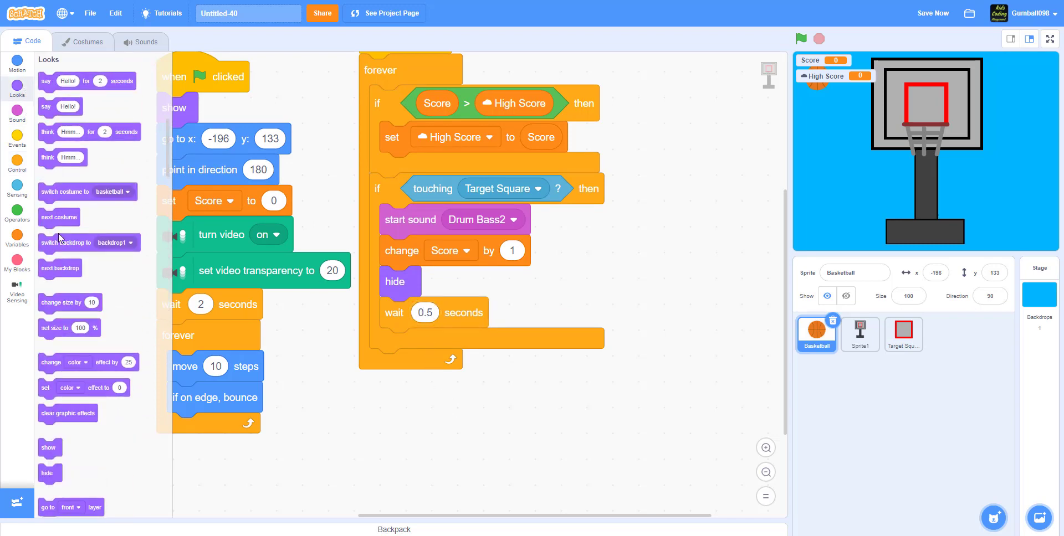
left_click_drag(39, 443, 378, 341)
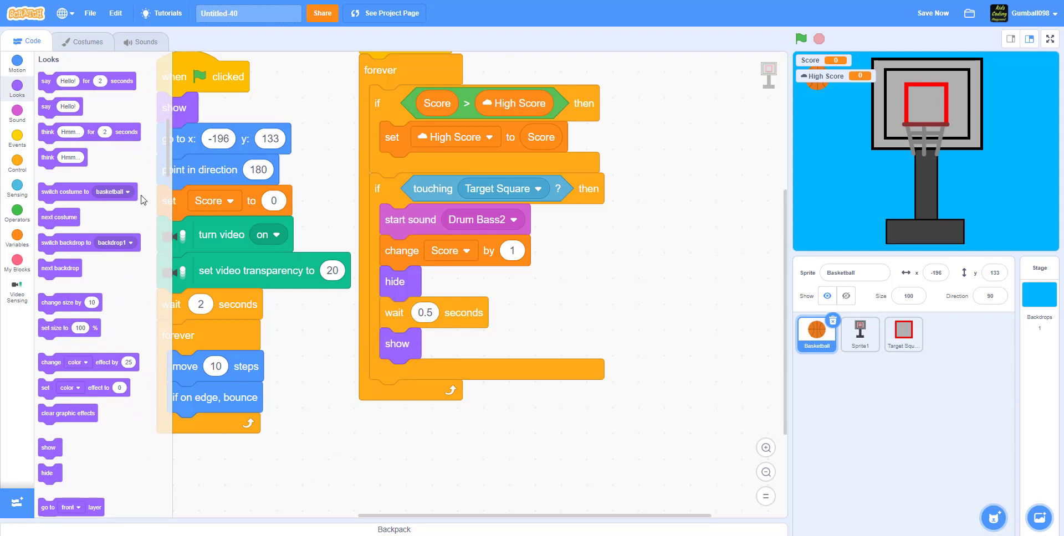
- Add go to x: -196 y: 133 and point in direction 180 blocks below show in the Target Square condition
left_click(30, 71)
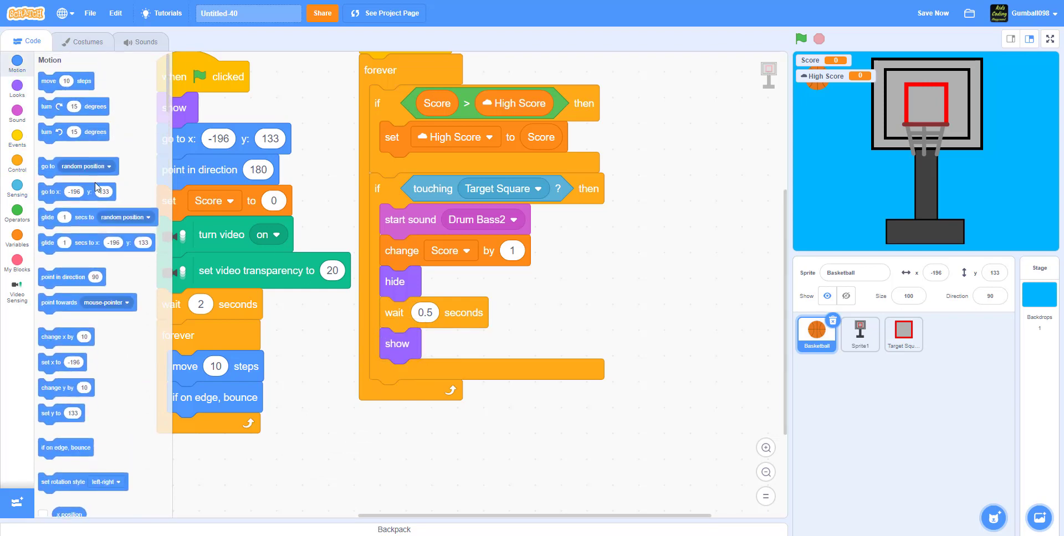
left_click_drag(104, 194, 425, 386)
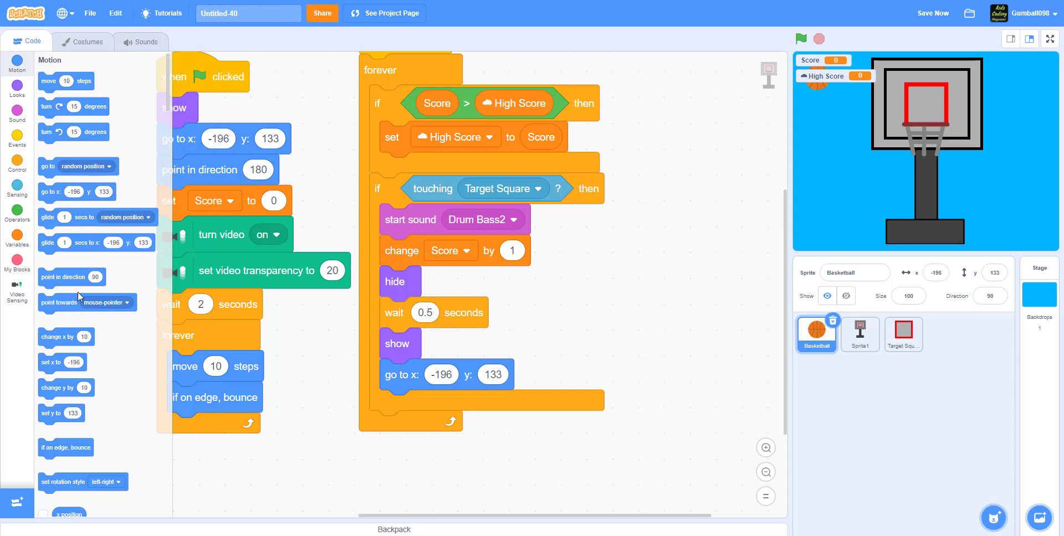
left_click_drag(72, 274, 439, 397)
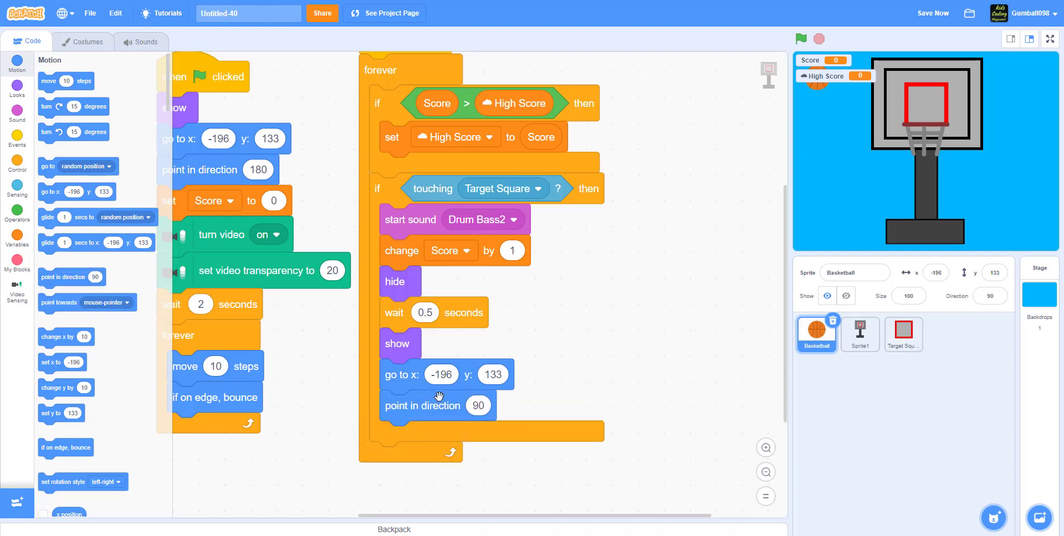
left_click(480, 407)
type("80")
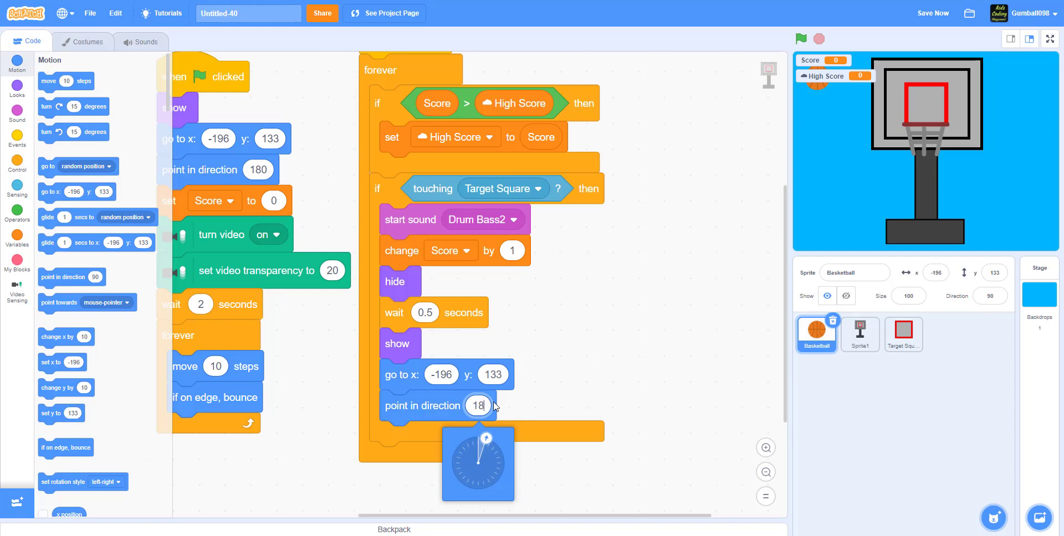
left_click(608, 361)
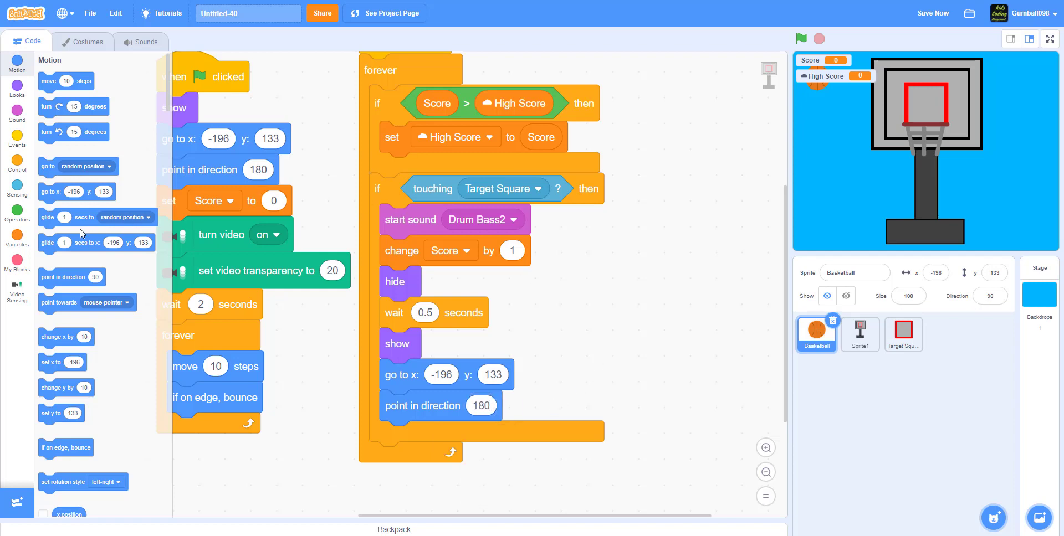
- Create a when video motion > 10 script that starts the Boing sound, added to the basketball from the sound library
left_click(17, 294)
left_click_drag(53, 88, 588, 286)
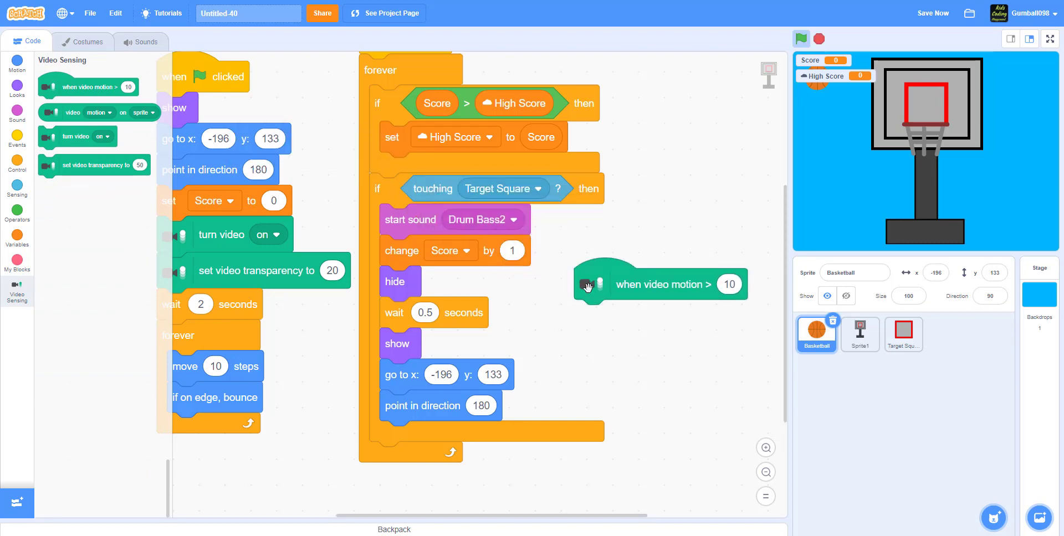
left_click(25, 121)
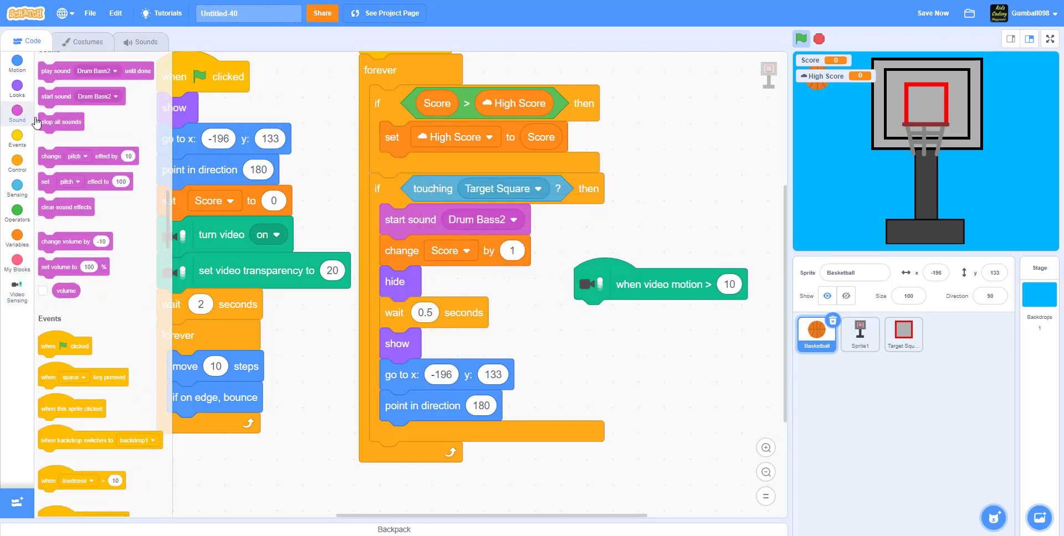
left_click(143, 42)
left_click(43, 500)
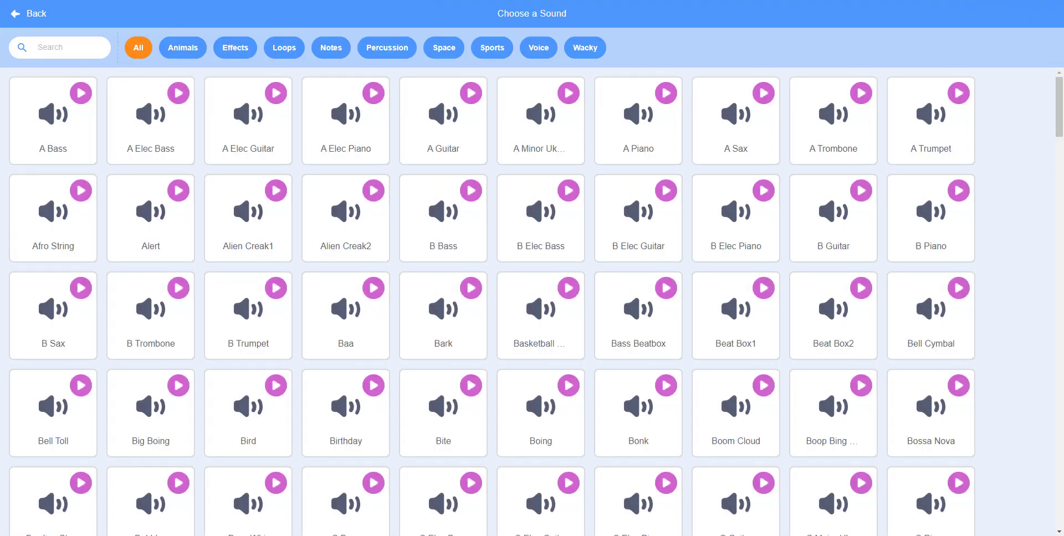
left_click(76, 47)
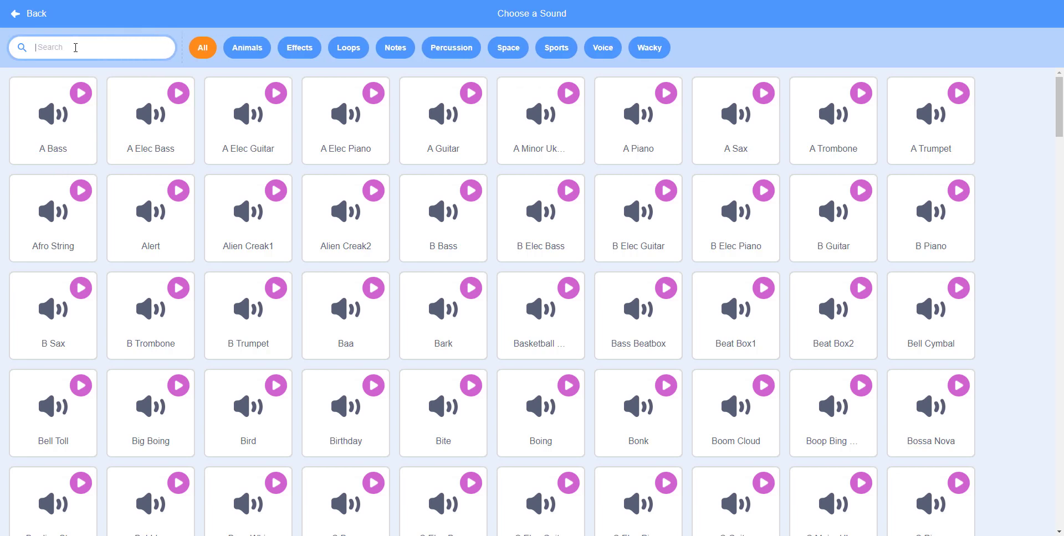
type("boing")
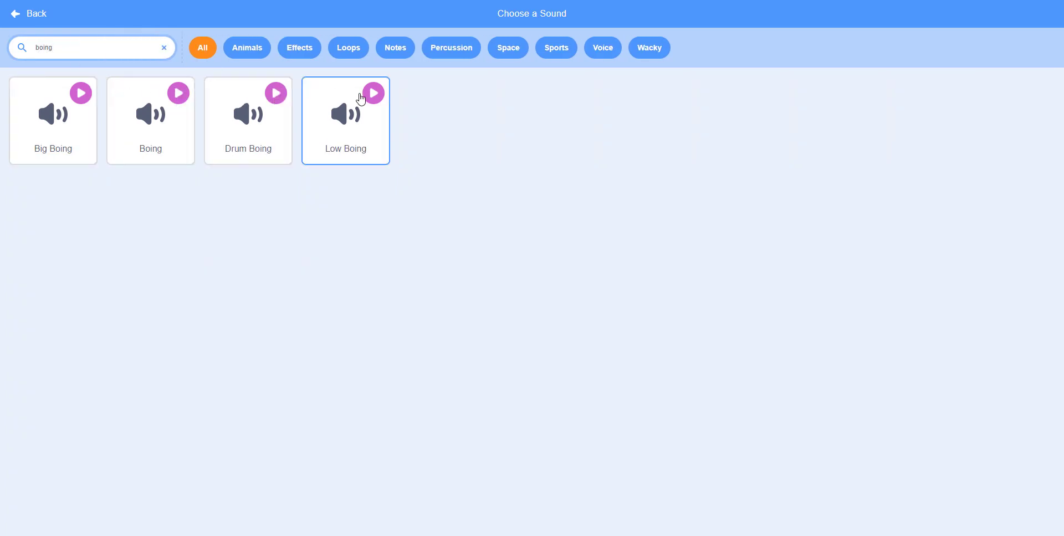
left_click(150, 118)
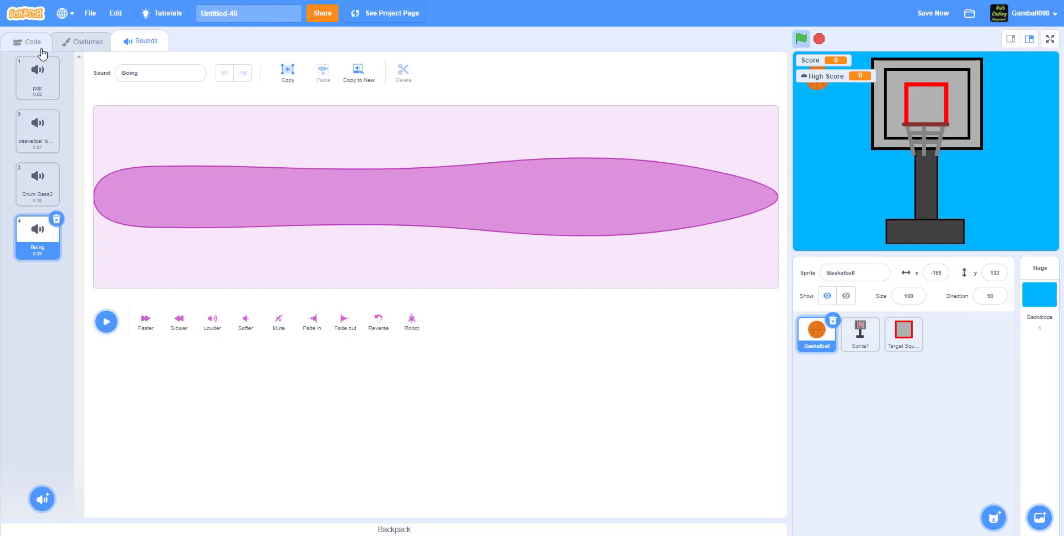
left_click(27, 41)
left_click_drag(84, 110, 612, 317)
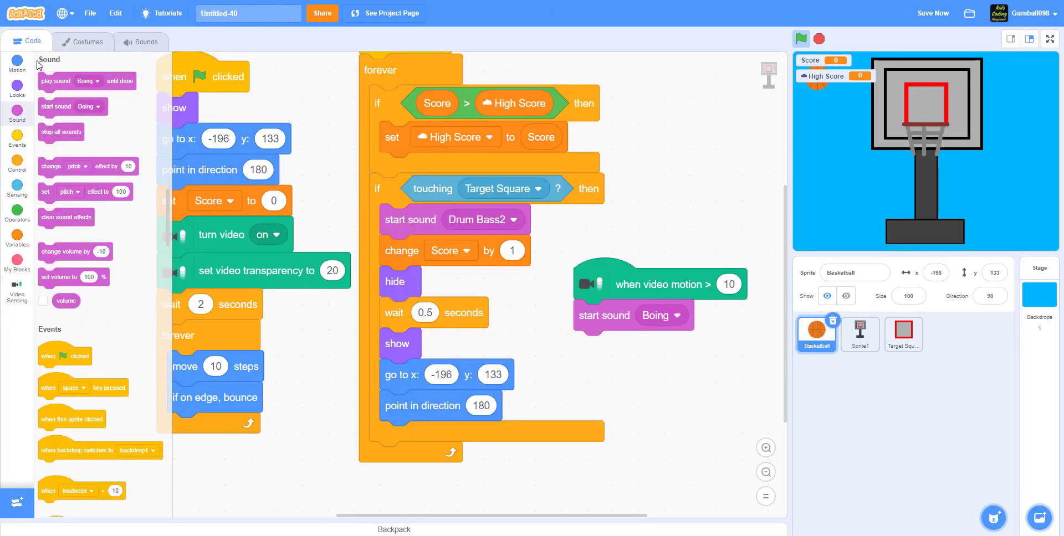
- Add a point in direction block below the Boing sound and set its value to video direction on sprite
left_click(21, 64)
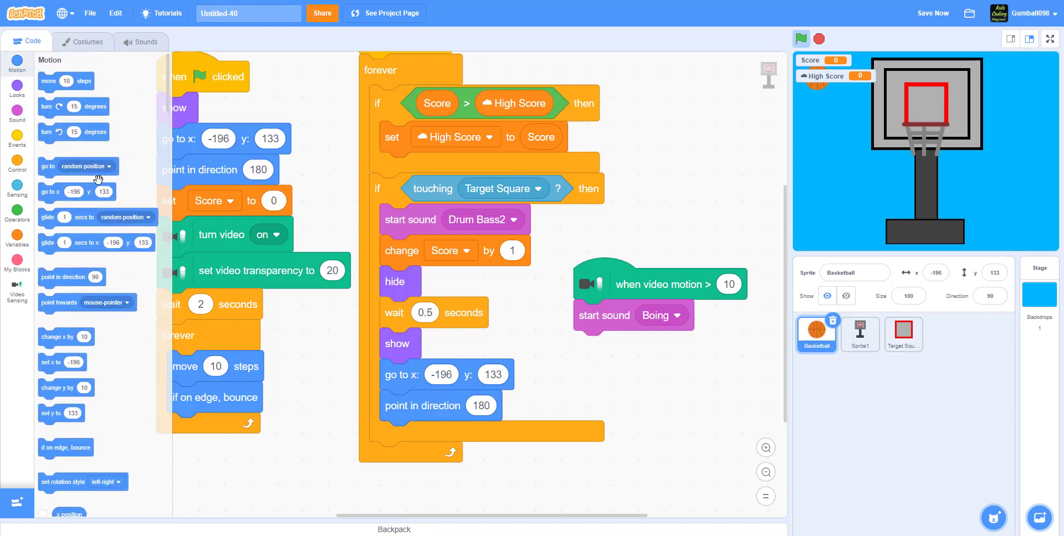
left_click_drag(98, 298, 607, 340)
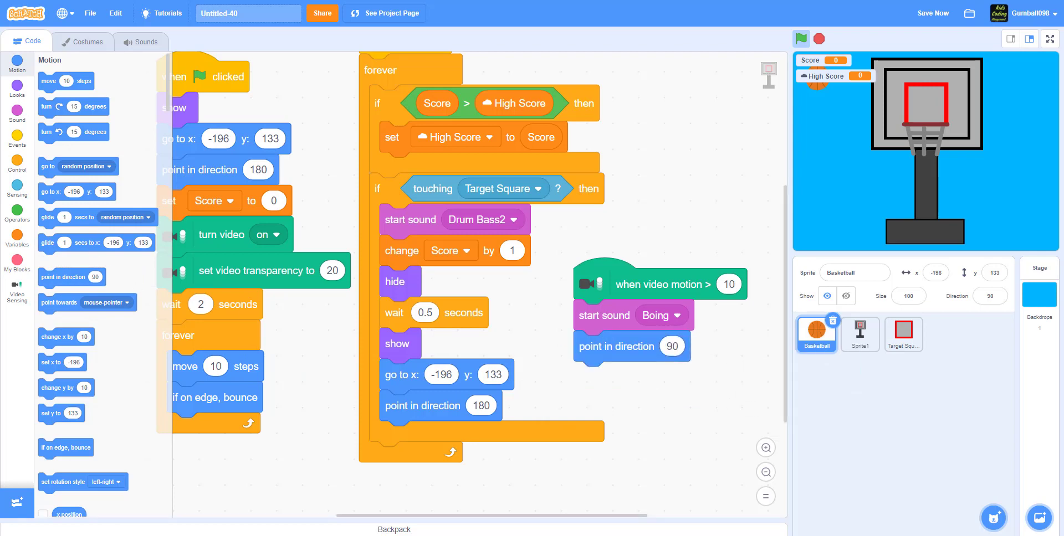
left_click(17, 294)
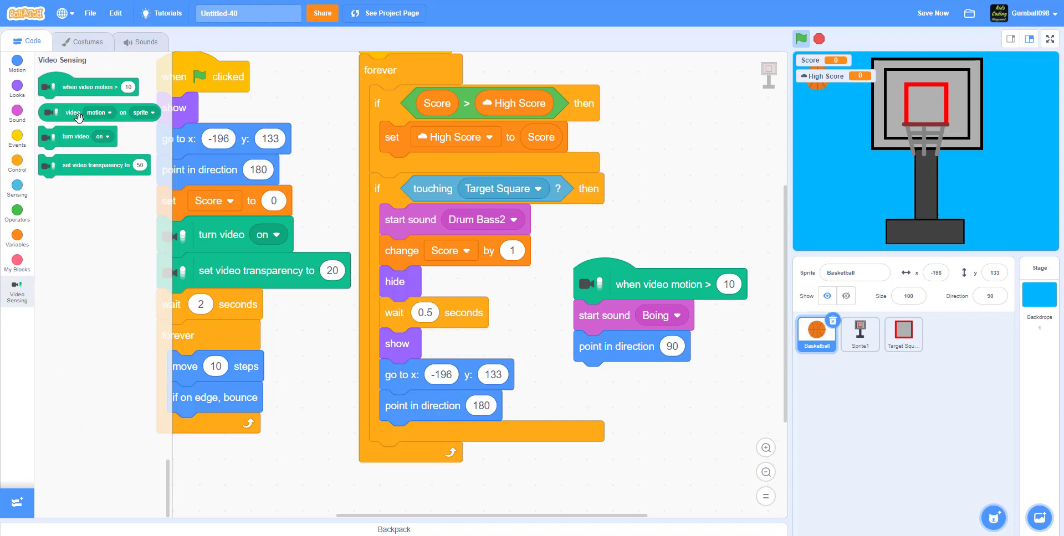
left_click_drag(72, 108, 691, 364)
scroll(692, 377, "right", 5)
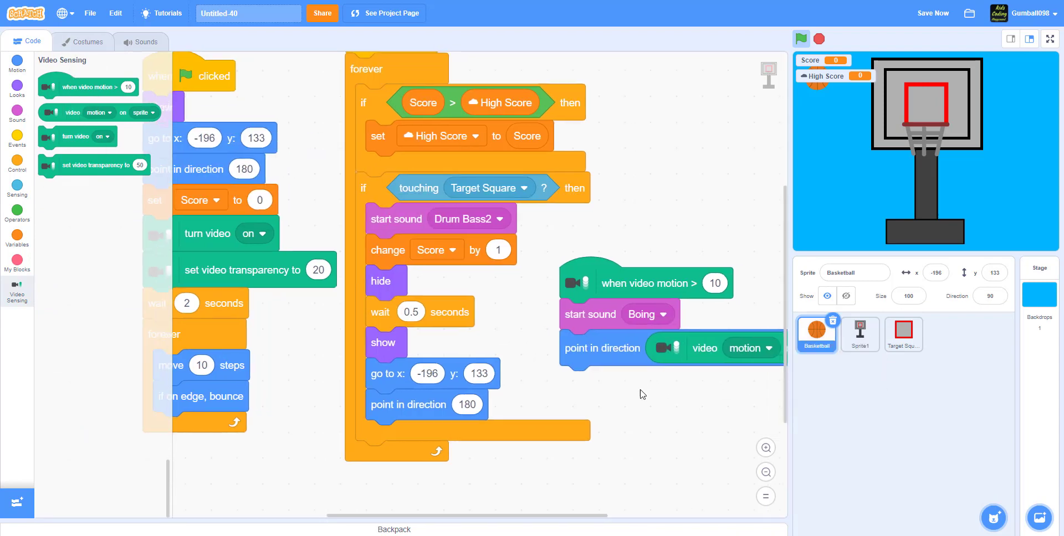
left_click(708, 342)
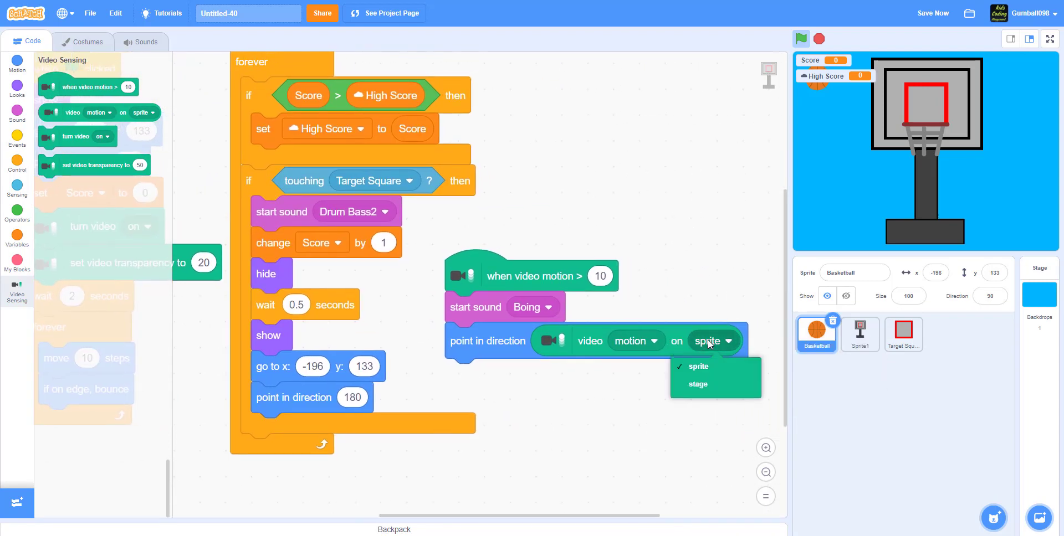
left_click(623, 381)
left_click(637, 340)
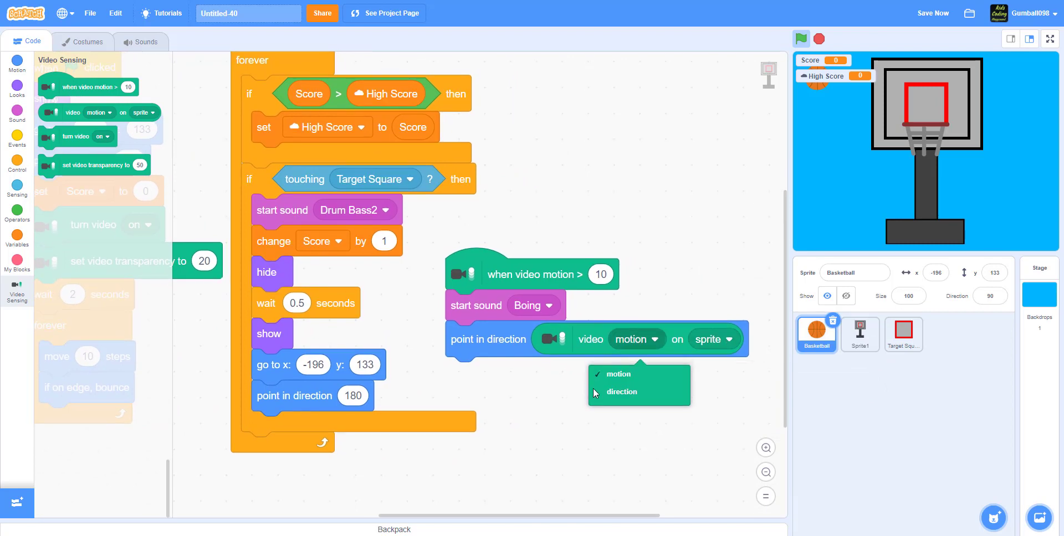
left_click(621, 393)
scroll(610, 211, "up", 2)
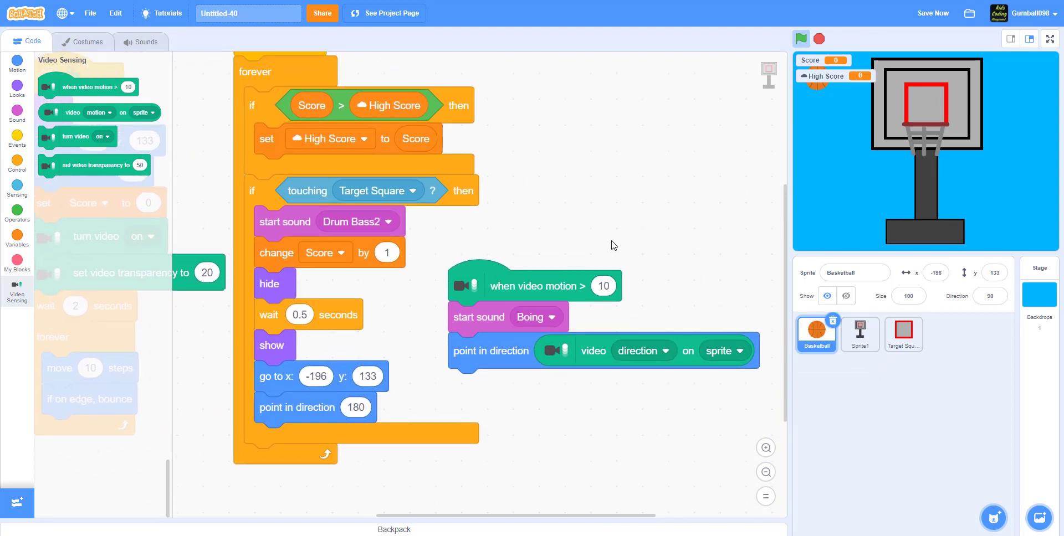
left_click(17, 162)
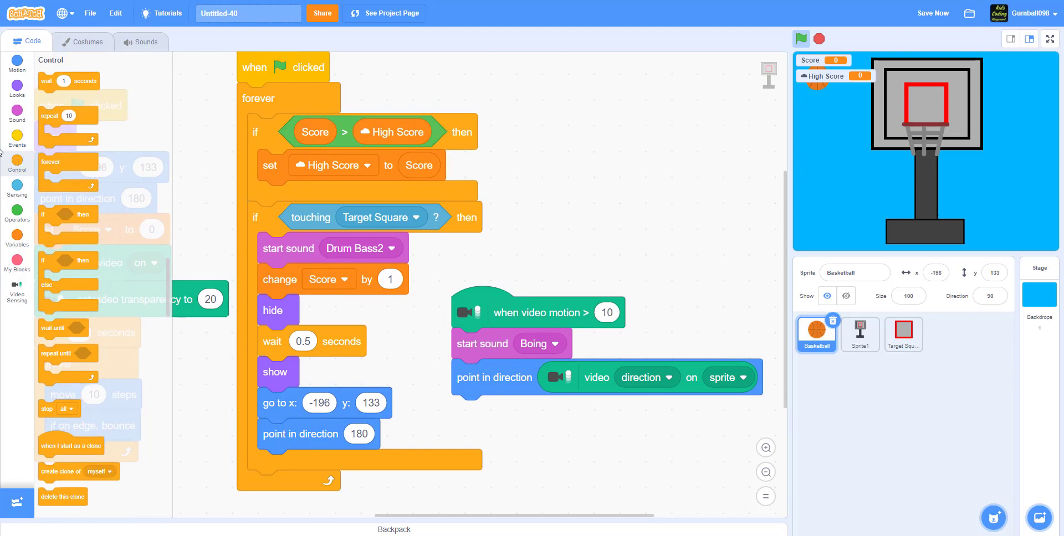
left_click(17, 138)
left_click_drag(81, 246, 636, 134)
left_click(702, 165)
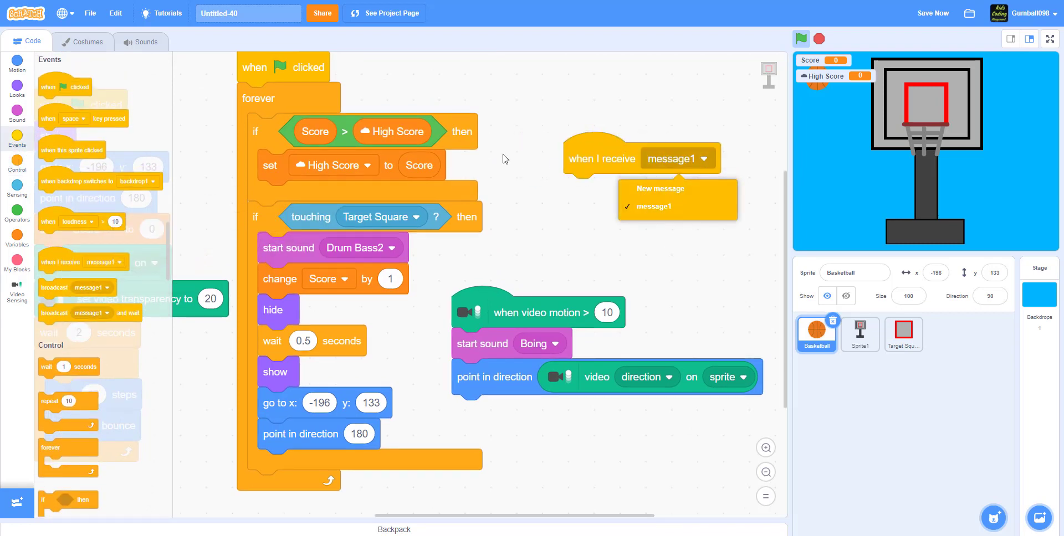
left_click(546, 177)
left_click_drag(579, 155, 46, 201)
- Place a separate when key pressed hat block above the video motion script and set its key to s
left_click_drag(63, 136, 588, 153)
left_click(634, 162)
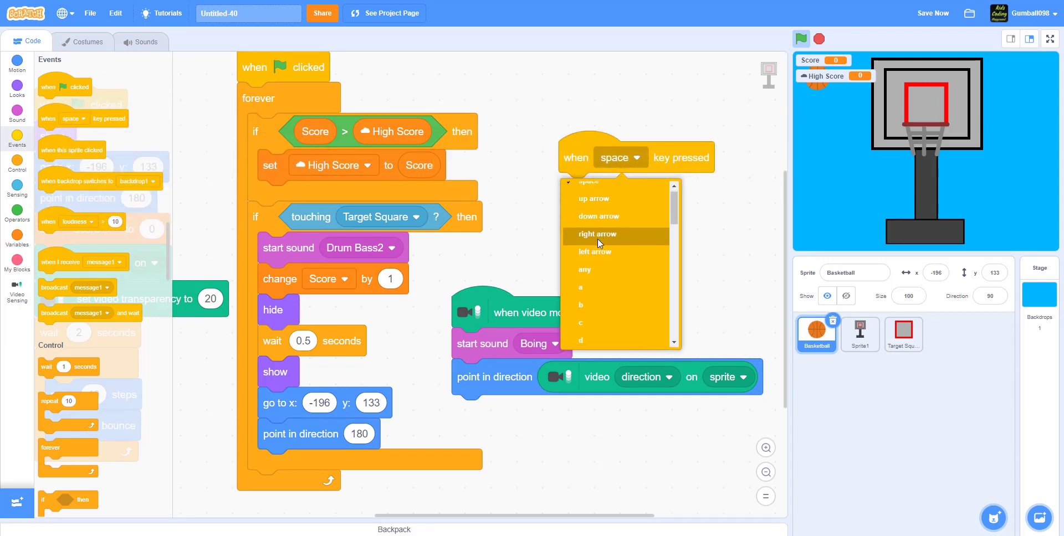
scroll(604, 261, "down", 5)
left_click(590, 280)
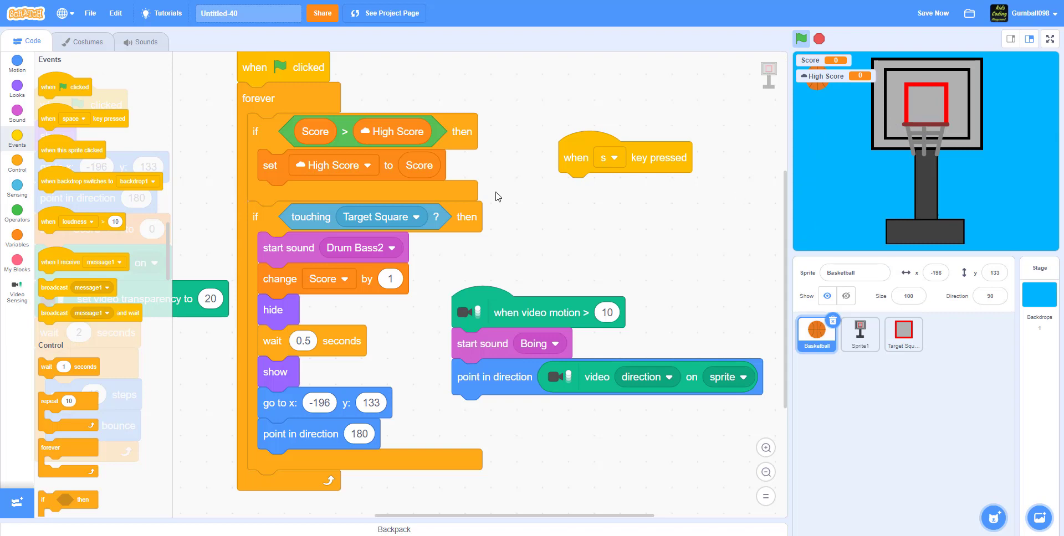
- Add a turn video off block and a stop all block below the when s key pressed hat block
left_click(22, 302)
left_click_drag(99, 136, 663, 198)
left_click(663, 198)
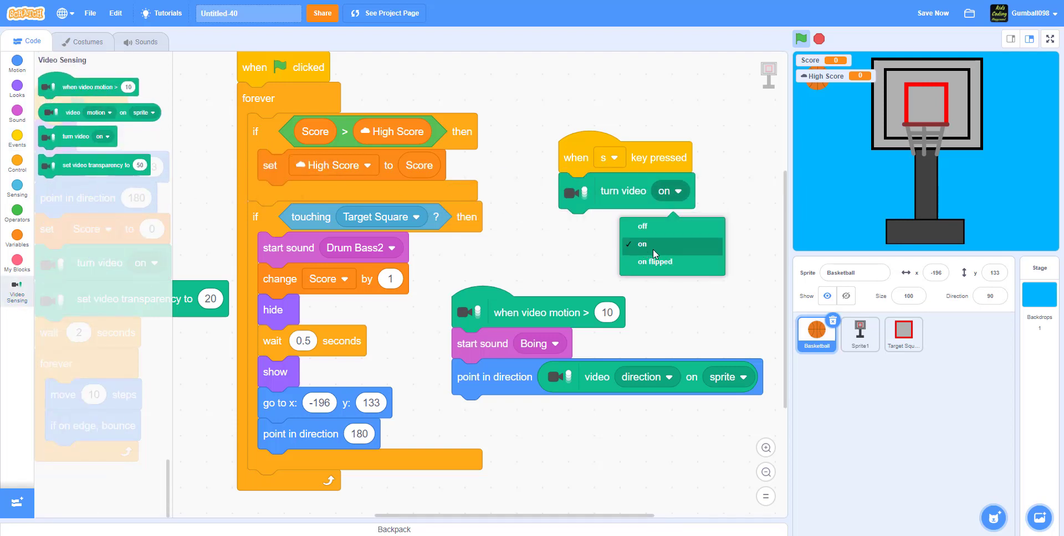
left_click(655, 244)
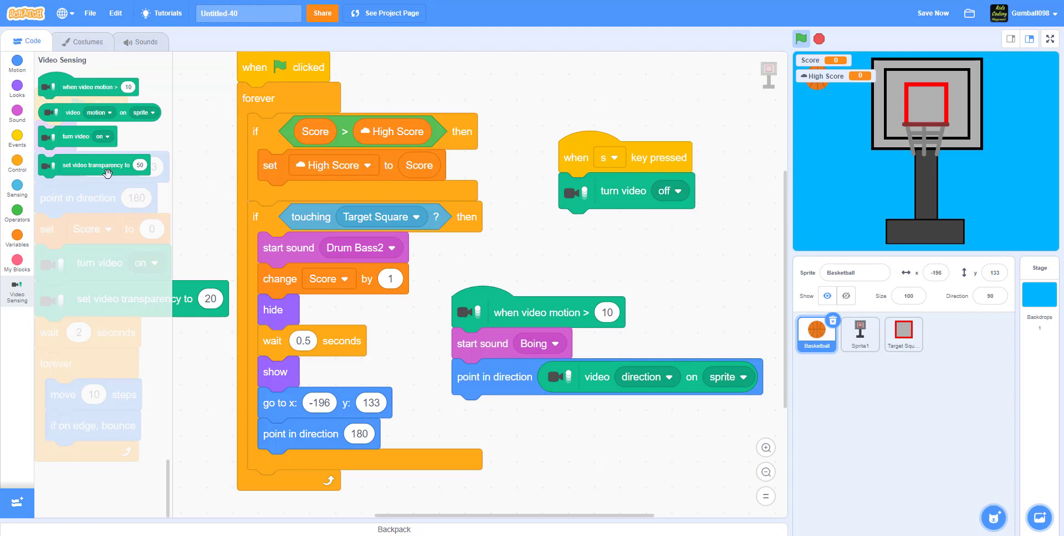
left_click(20, 173)
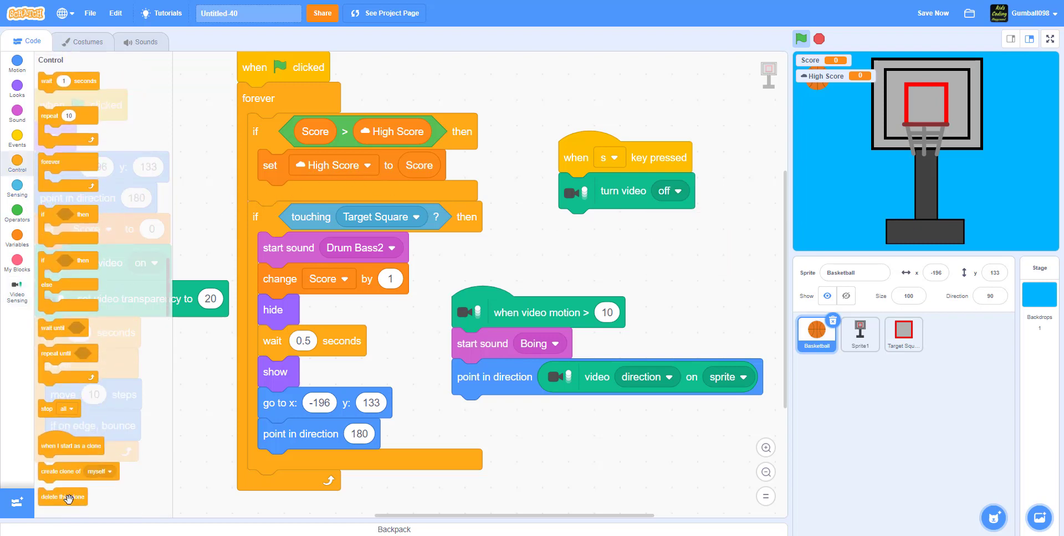
left_click_drag(63, 413, 563, 224)
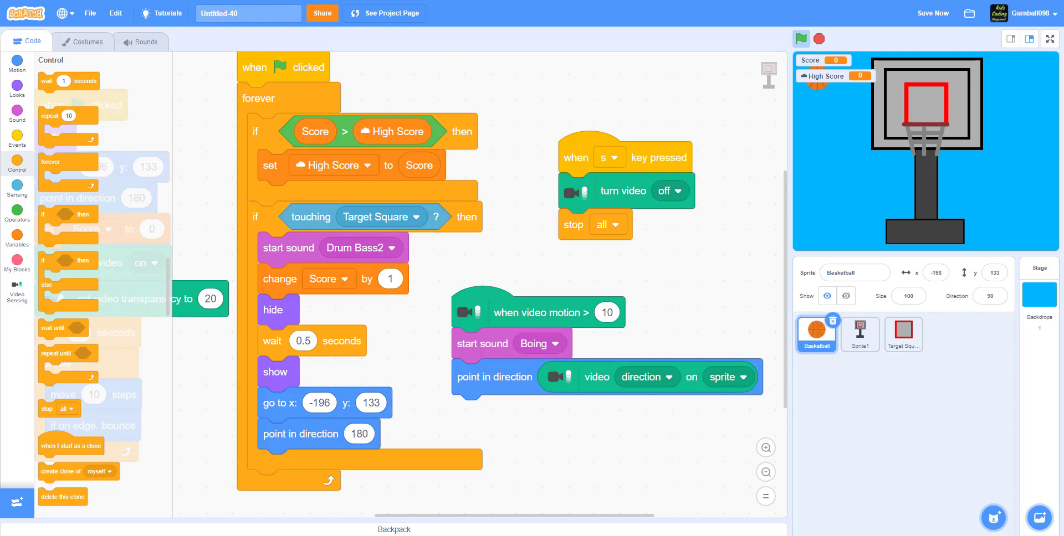
- Save the project and move the High Score display to the upper-right corner of the stage
left_click(931, 17)
left_click_drag(819, 74, 997, 57)
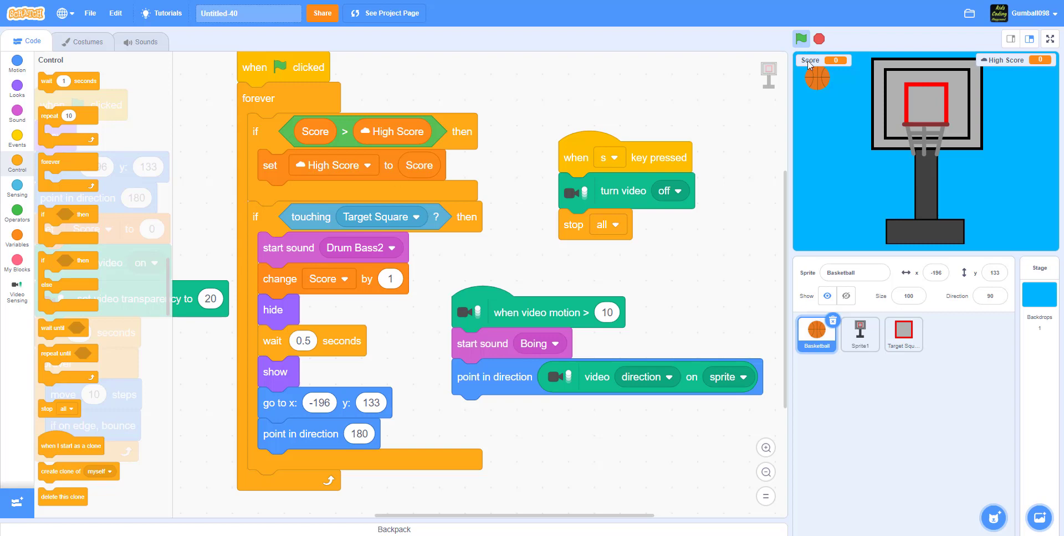
- Test the game by running it in full-screen view, and return to the editor
left_click(1049, 38)
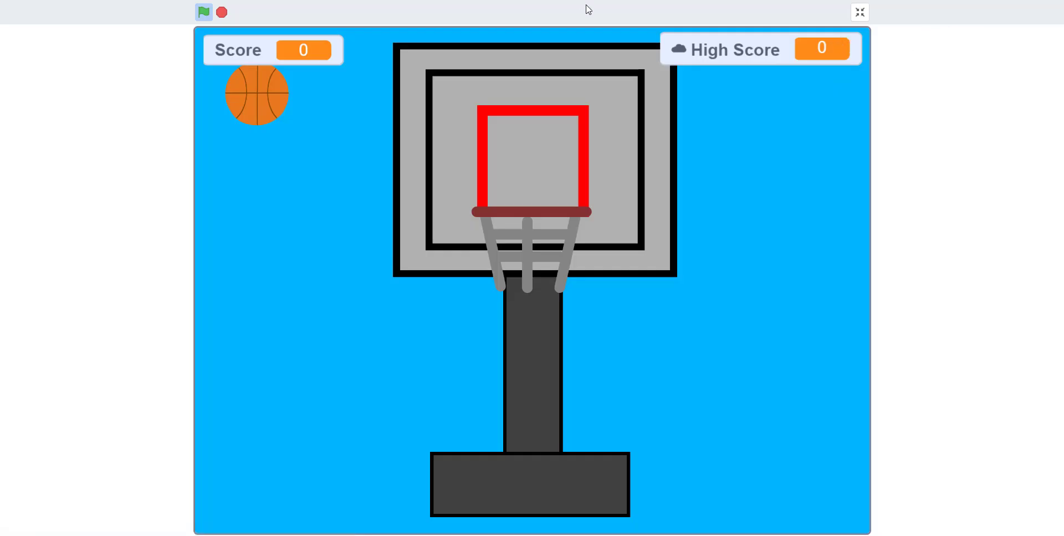
left_click(203, 12)
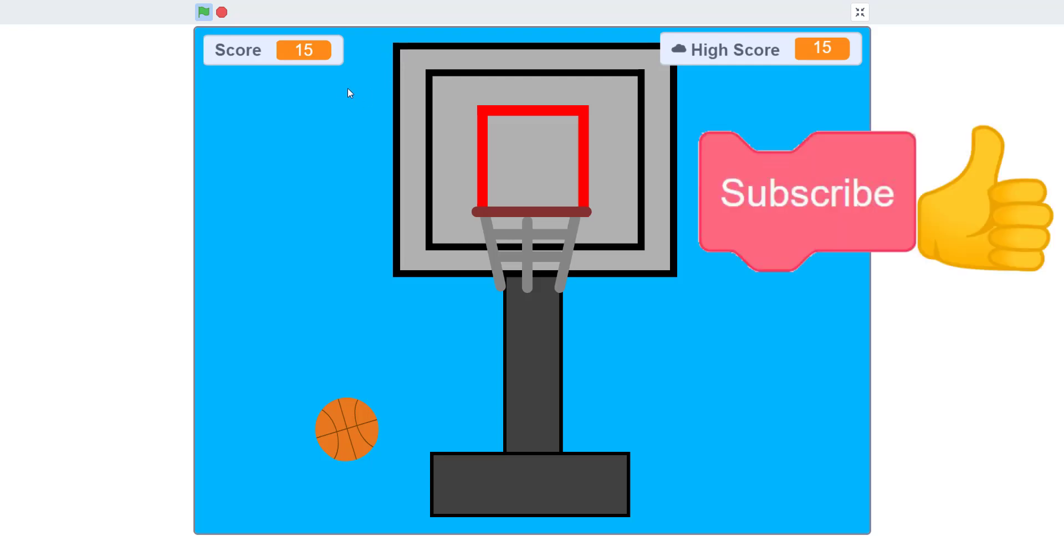
left_click(862, 16)
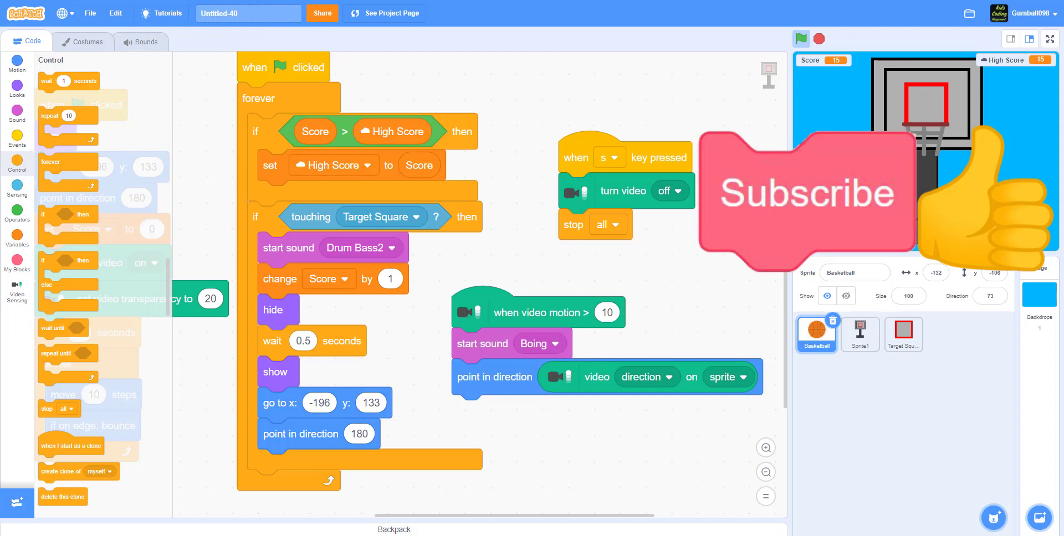
- Rename the project as Free Throw Basketball
left_click(248, 14)
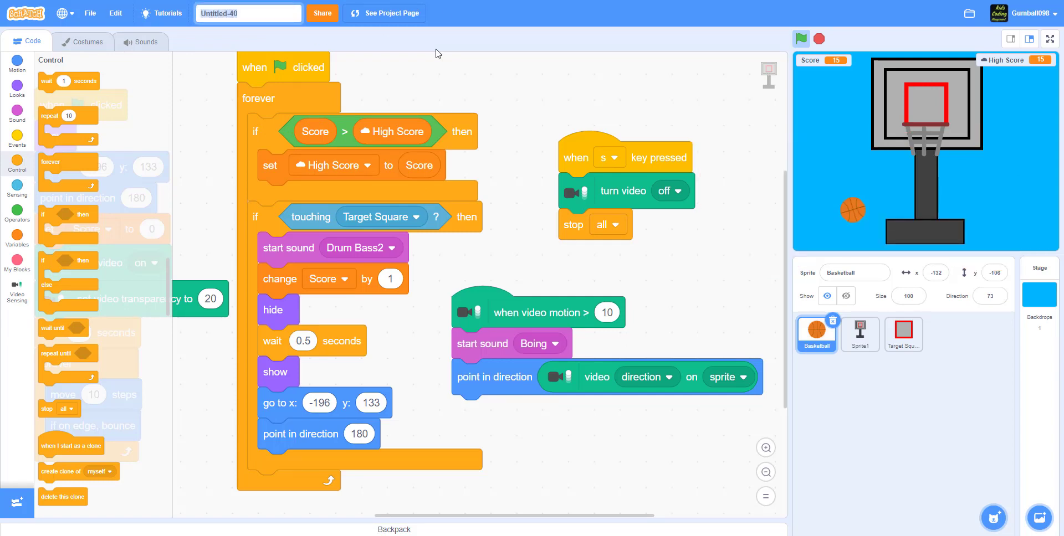
type("Free Throw Basketball")
left_click(401, 86)
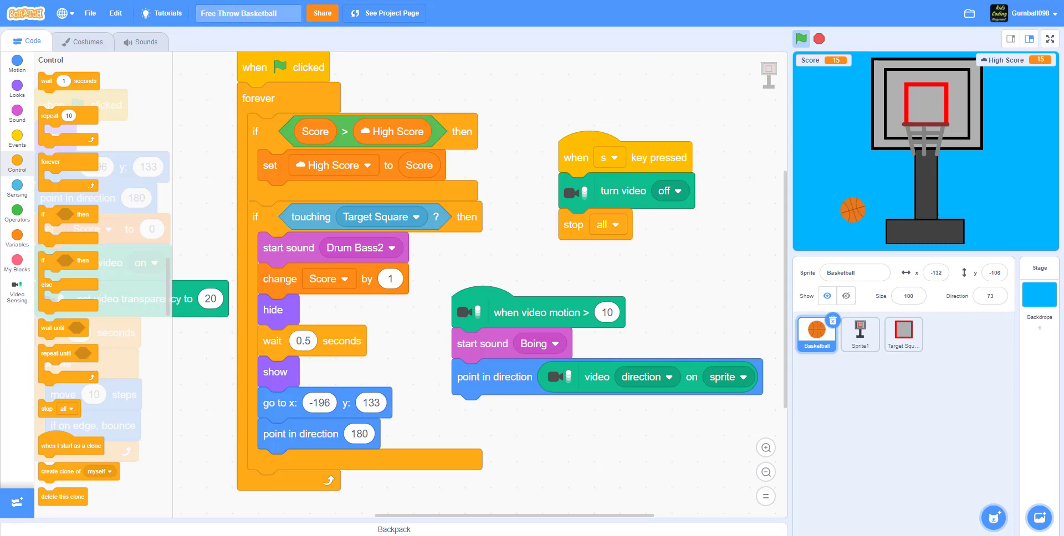